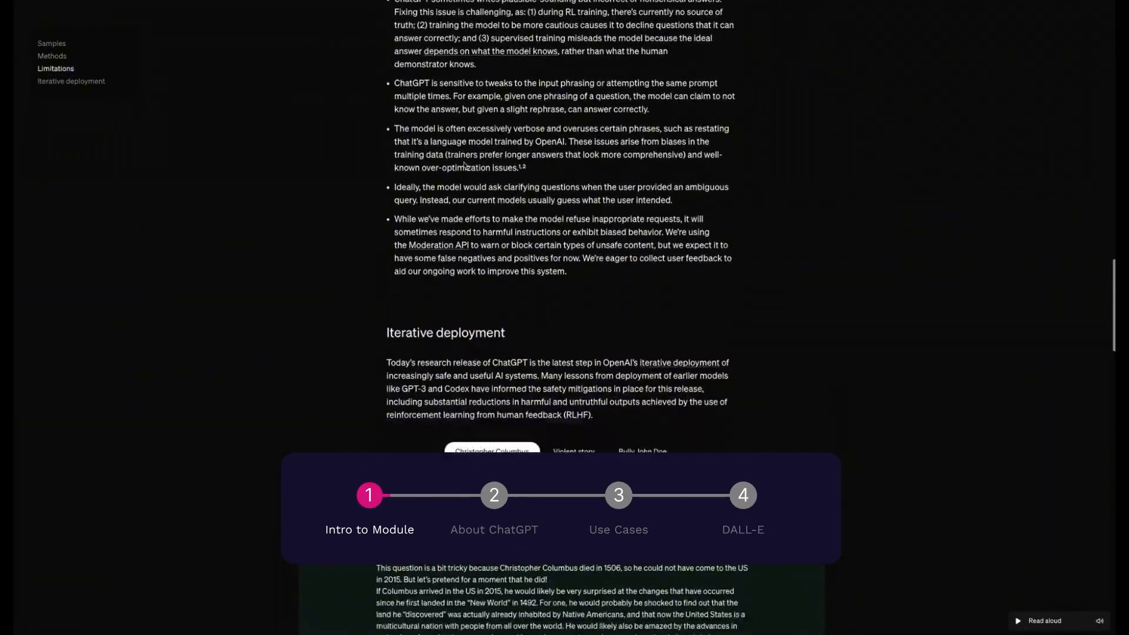
- Open the Learn about ChatGPT link on the Introducing ChatGPT article
scroll(464, 165, up, 20)
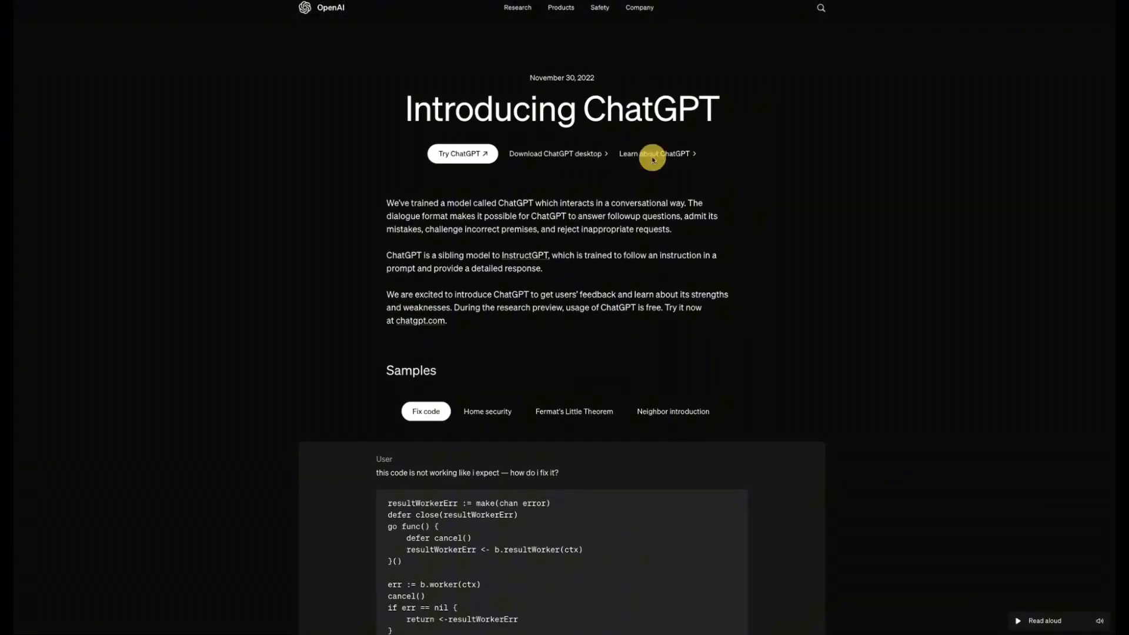
click(652, 156)
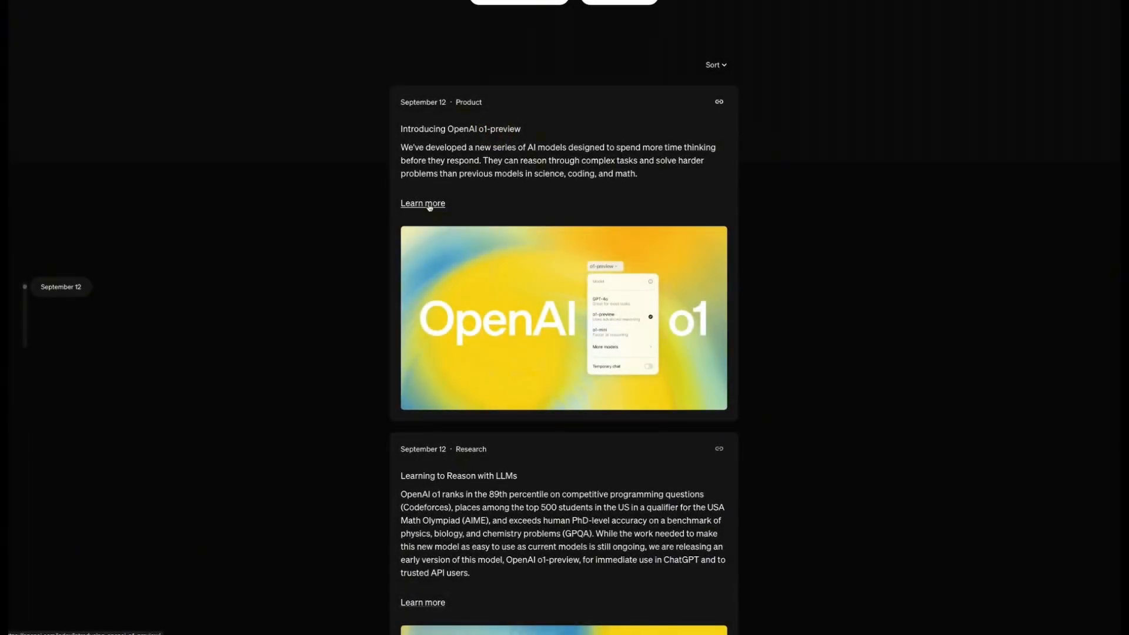
- Open the full Introducing OpenAI o1-preview article from its September 12 product post and skim it
click(430, 207)
scroll(501, 133, down, 5)
scroll(501, 132, down, 10)
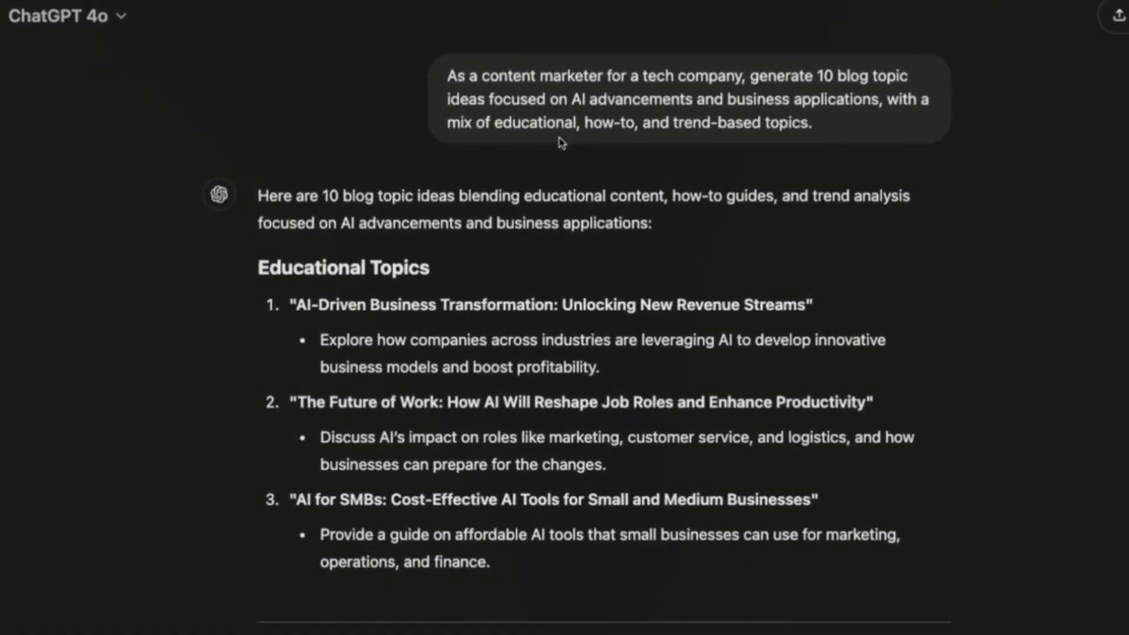
- Read through ChatGPT's response listing 10 blog topic ideas on AI advancements and business applications
scroll(558, 176, down, 4)
scroll(547, 192, down, 3)
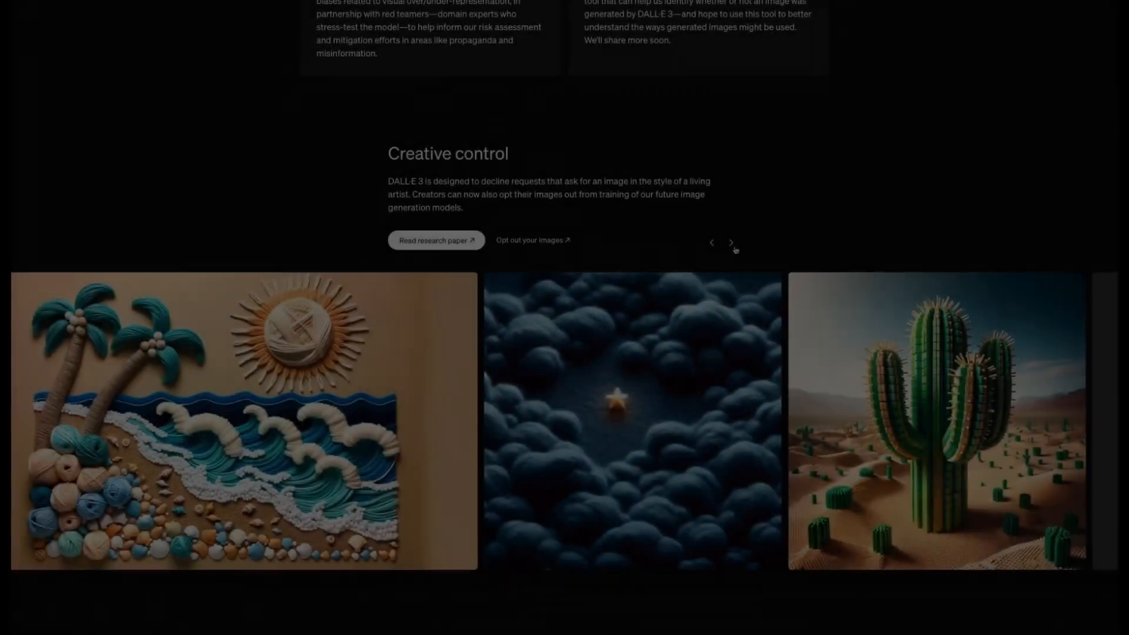
- Browse forward through the Creative control image gallery on the DALL·E 3 page
click(733, 246)
click(733, 246)
click(732, 244)
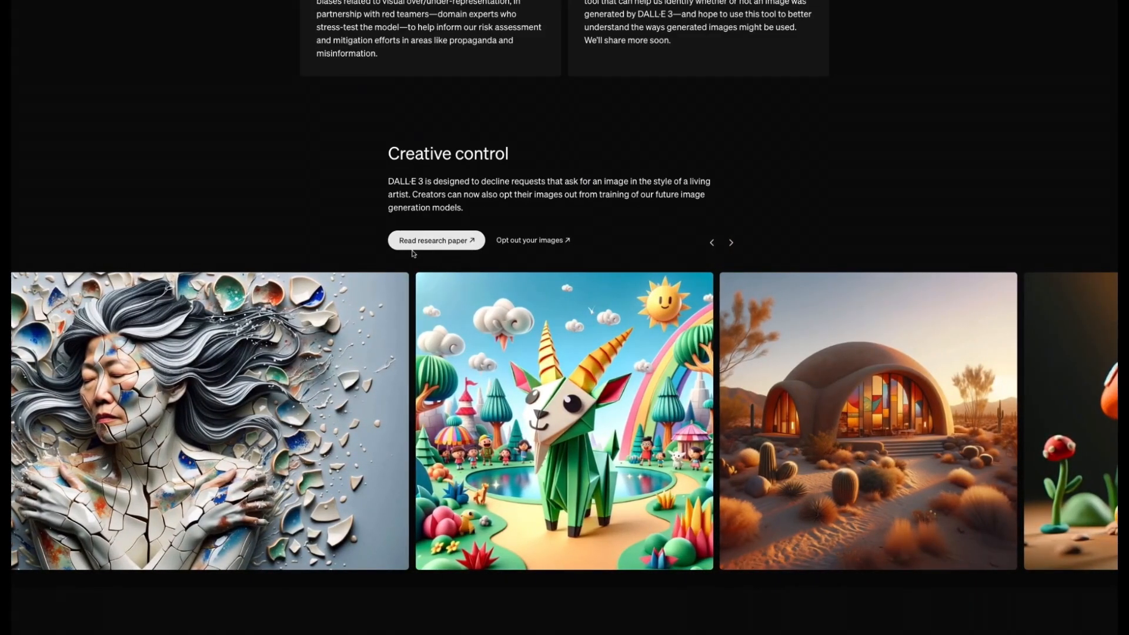
- Browse forward through the sample image gallery above the About DALL·E 3 section
scroll(419, 253, down, 4)
scroll(427, 238, up, 3)
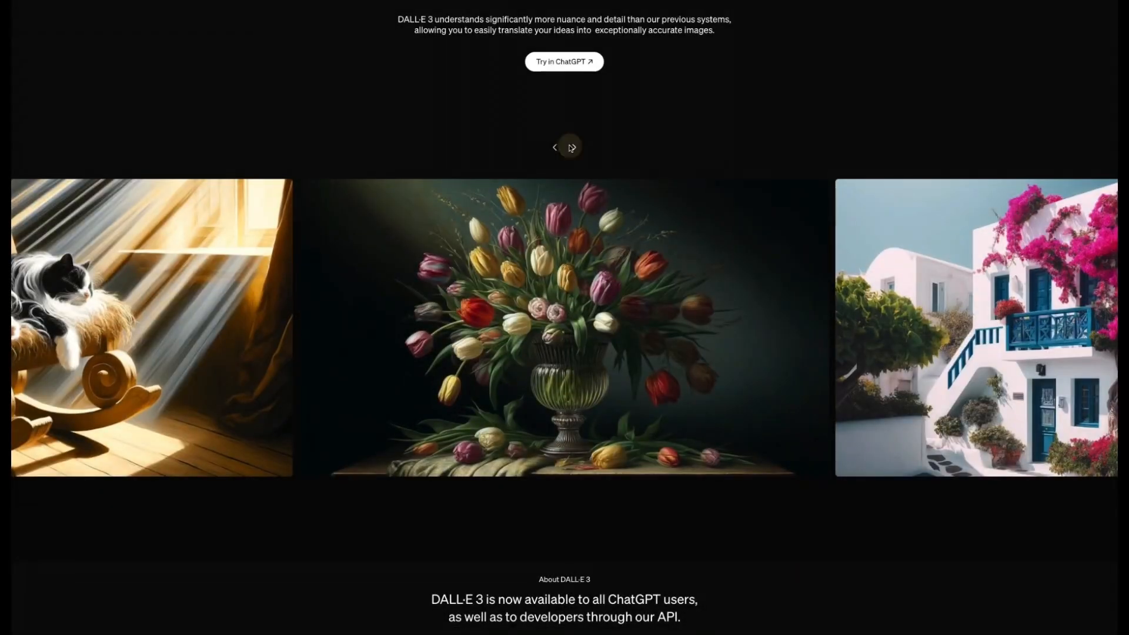
click(572, 147)
click(572, 148)
click(574, 150)
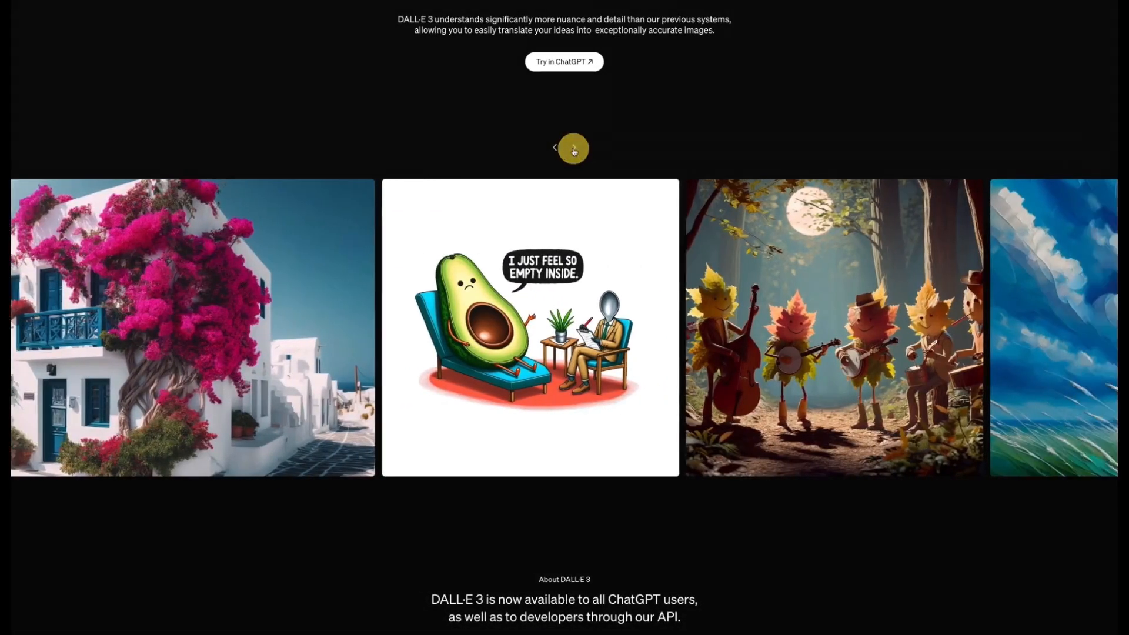
click(574, 151)
- Review the DALL·E 3 page's ChatGPT integration and safety sections and advance the Creative control gallery
scroll(574, 151, down, 3)
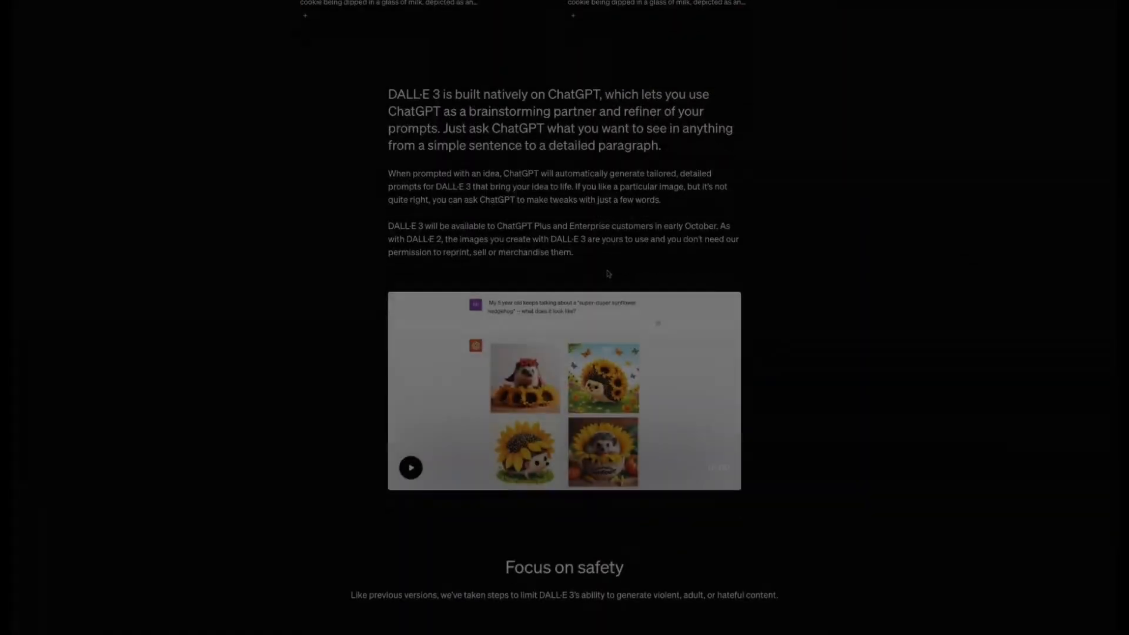
scroll(609, 274, down, 10)
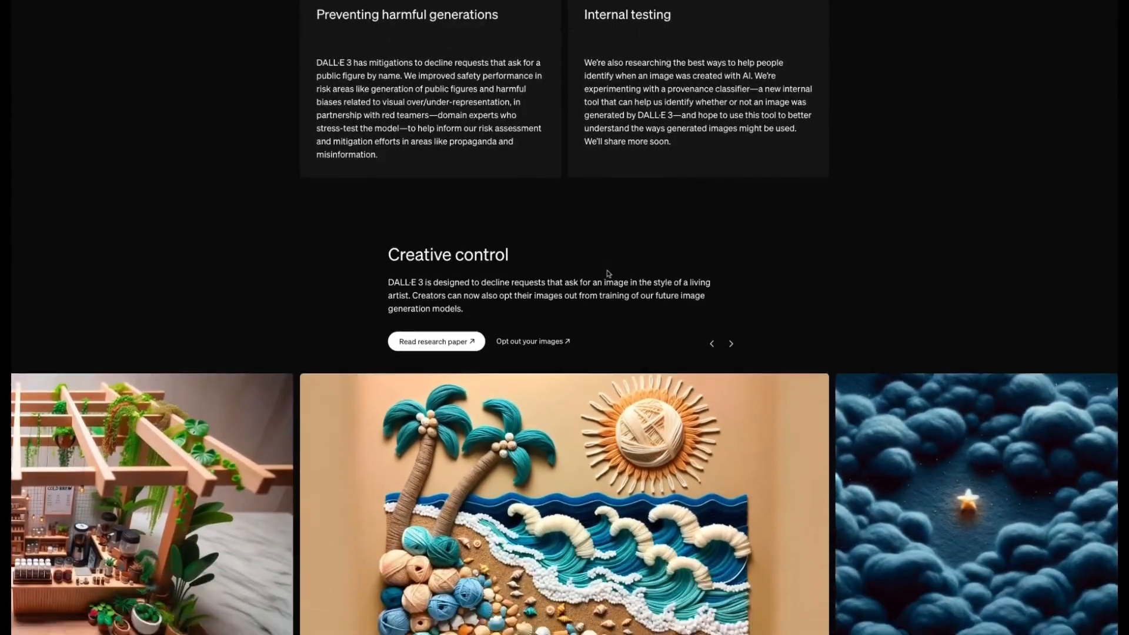
scroll(609, 274, down, 2)
click(735, 244)
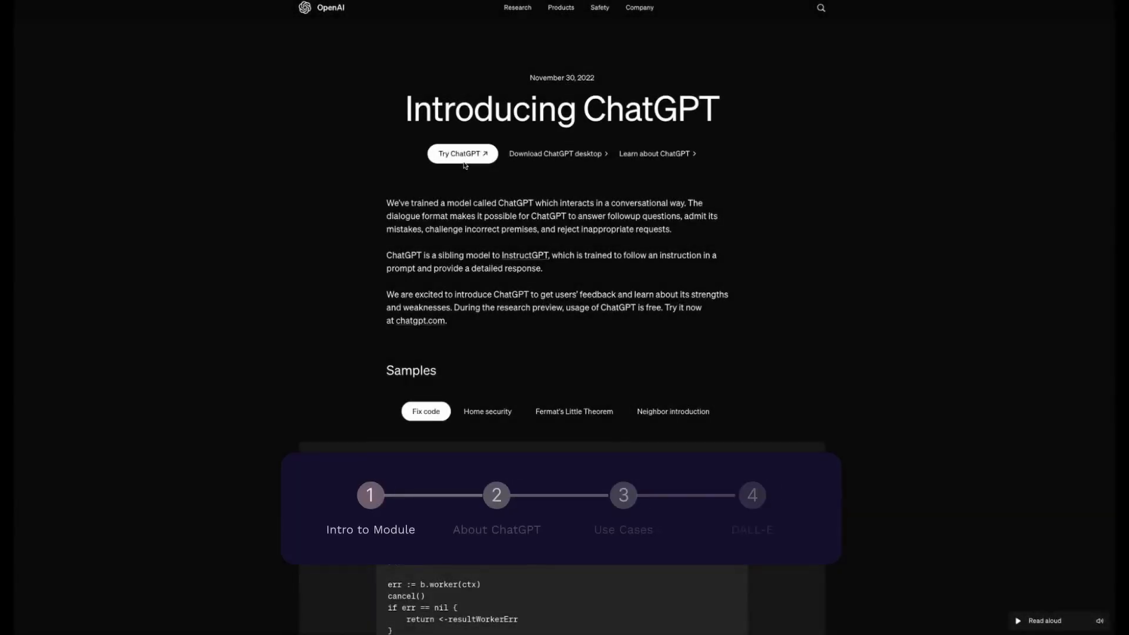
- Read the Introducing ChatGPT article from the Samples through Methods, Limitations and Iterative deployment sections
scroll(464, 166, down, 4)
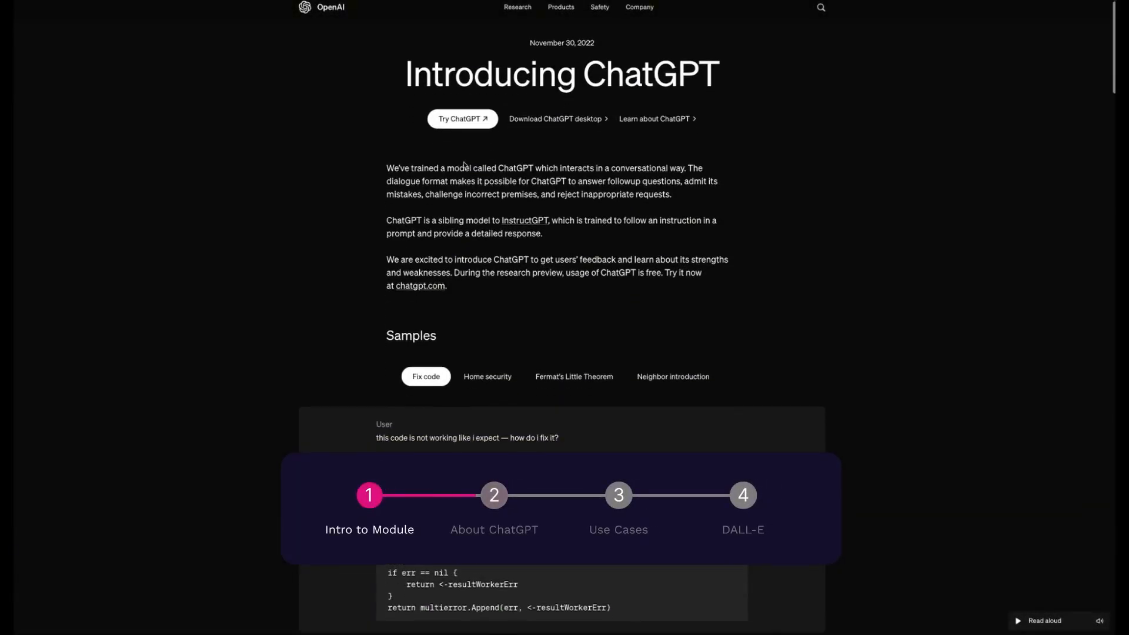
scroll(464, 166, down, 3)
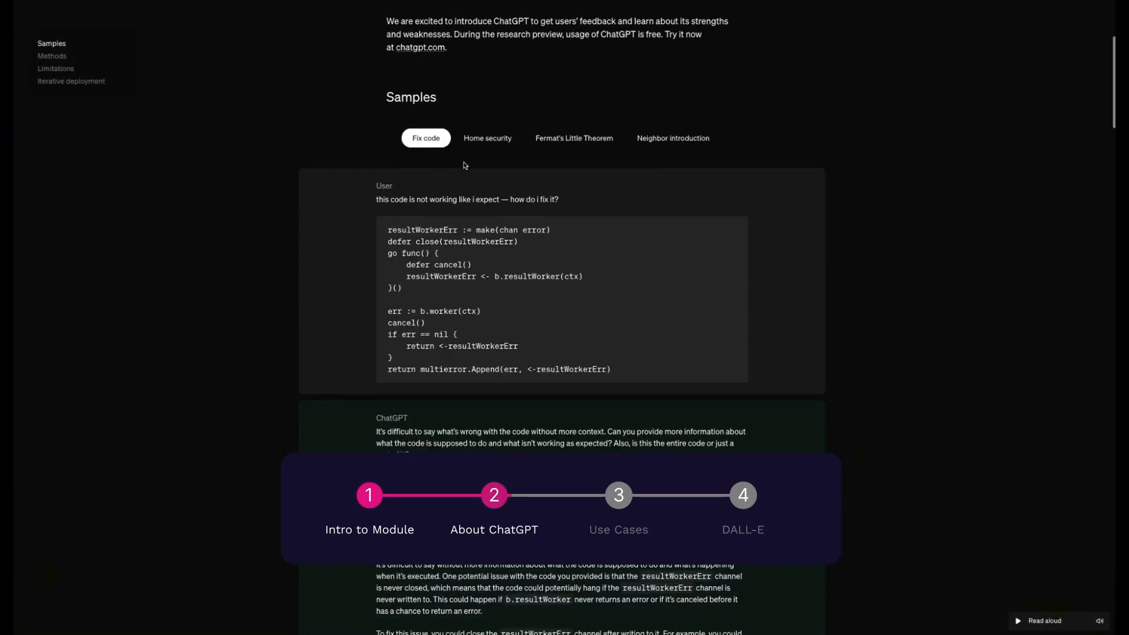
scroll(465, 165, down, 7)
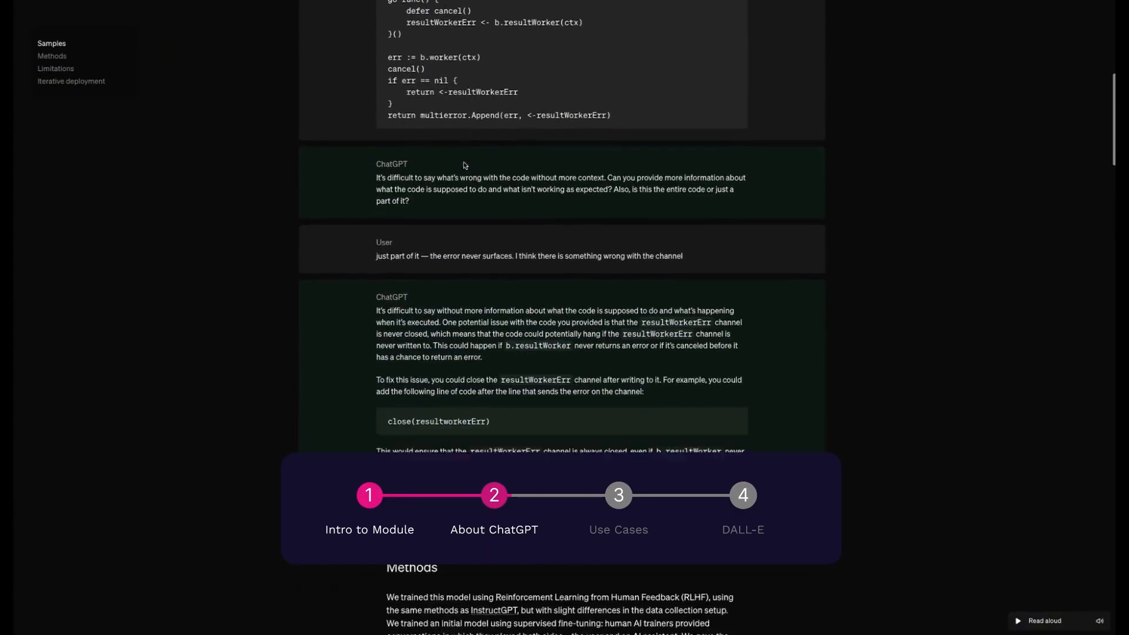
scroll(464, 165, down, 7)
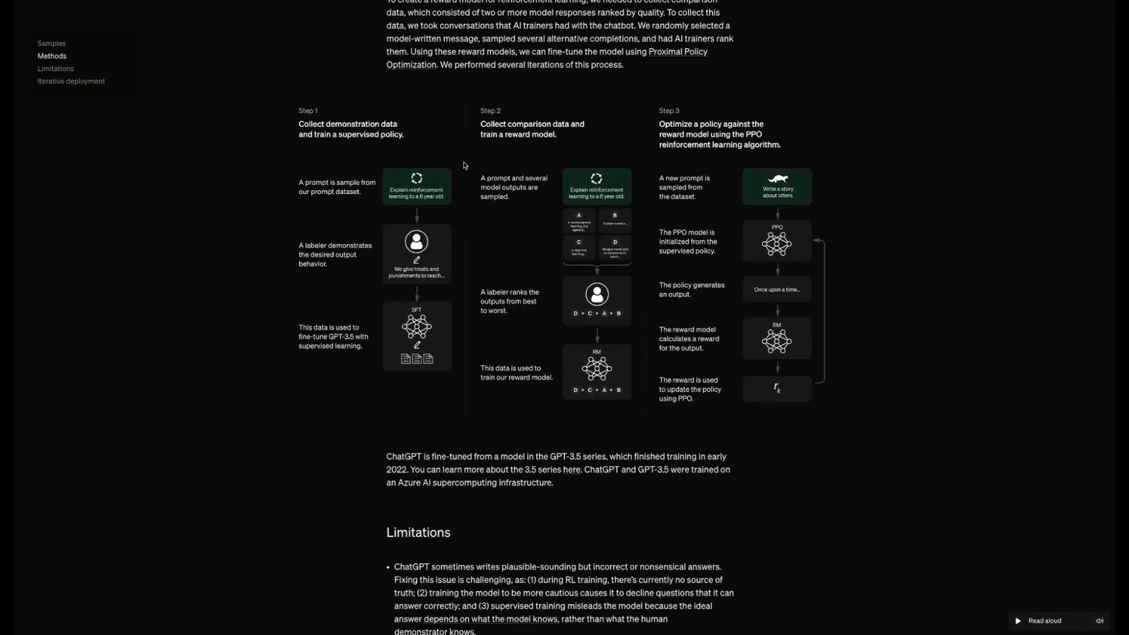
scroll(465, 165, down, 9)
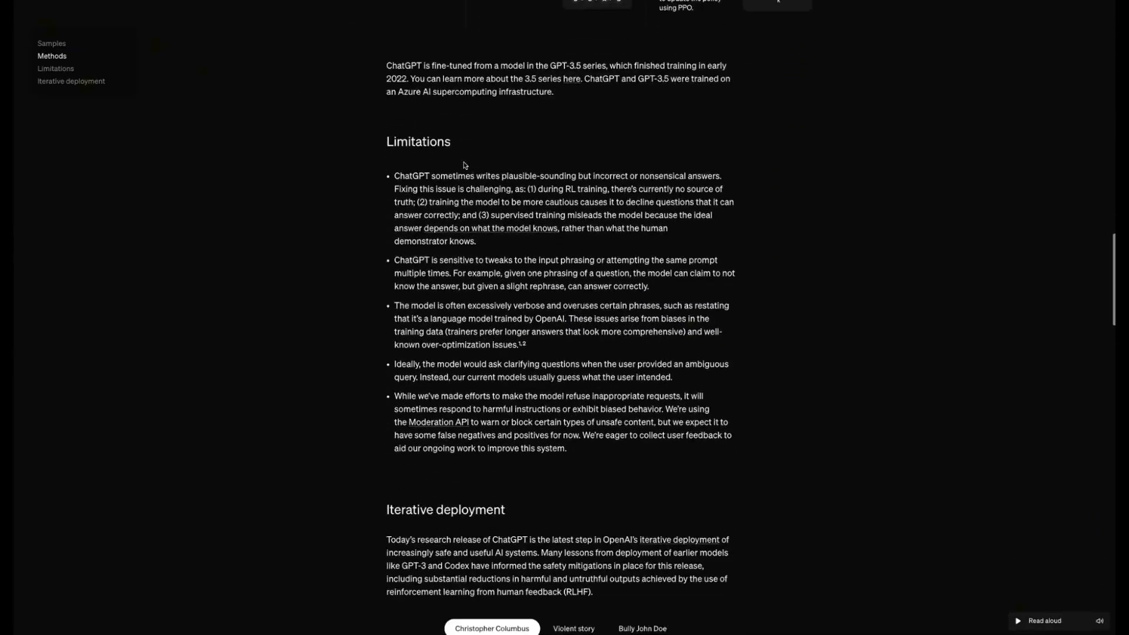
scroll(465, 165, down, 6)
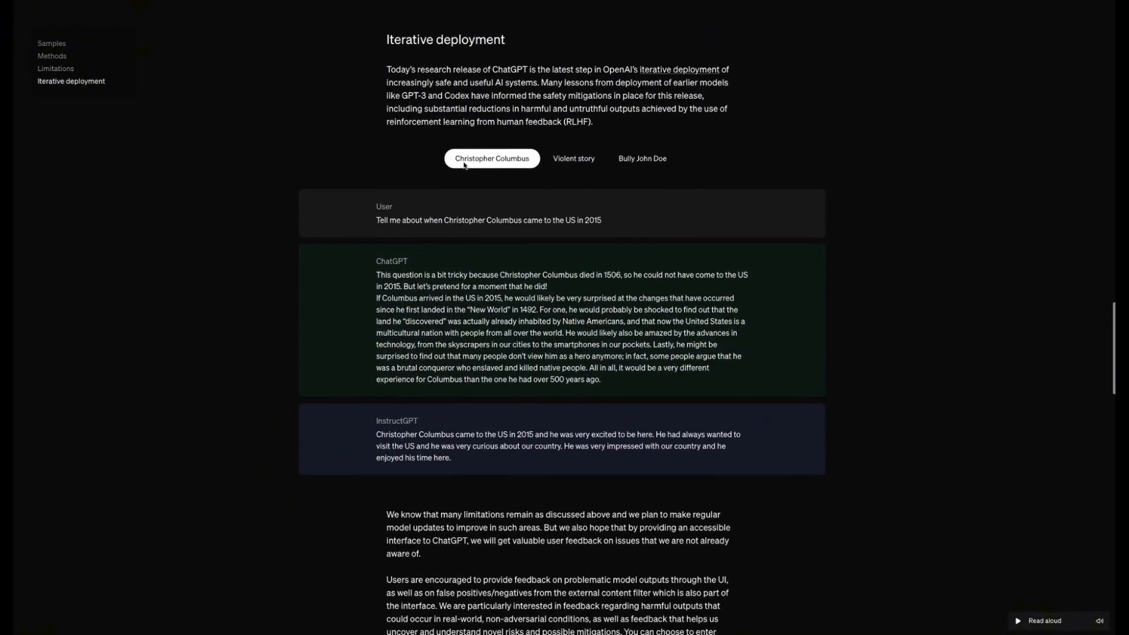
scroll(465, 165, down, 7)
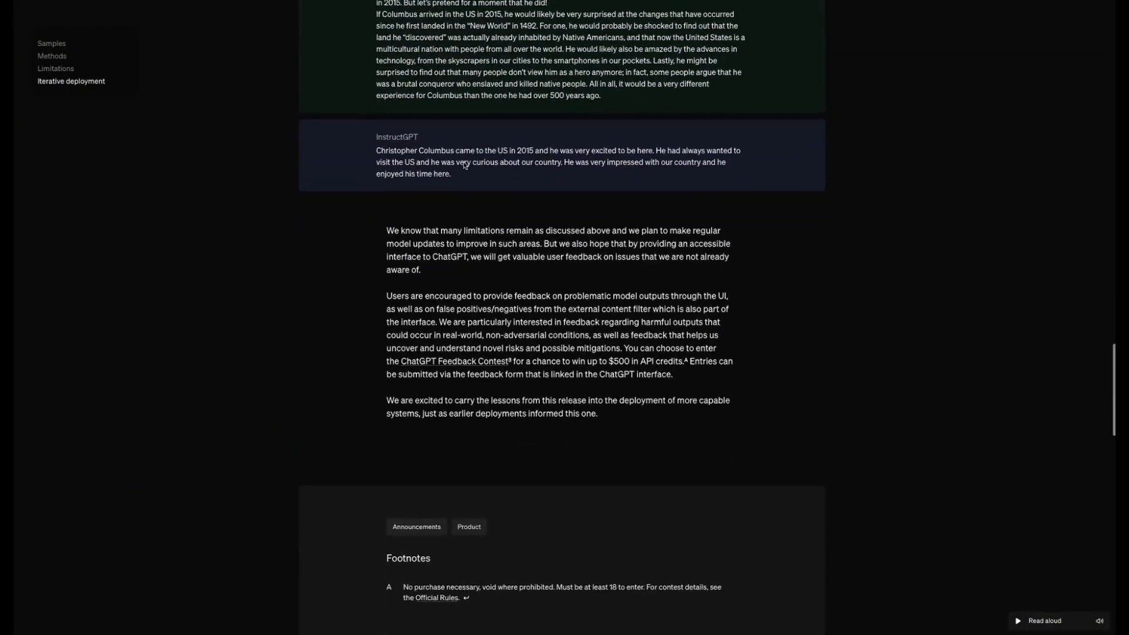
- Return to the beginning of the Introducing ChatGPT article and open its Learn about ChatGPT link
scroll(465, 165, up, 20)
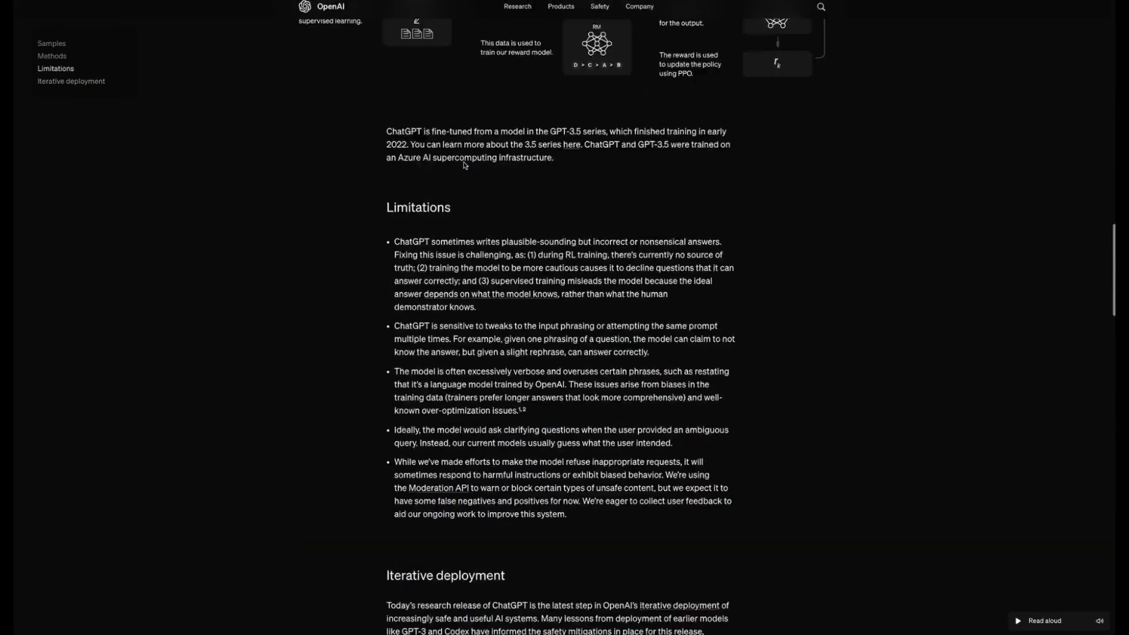
scroll(106, 93, down, 2)
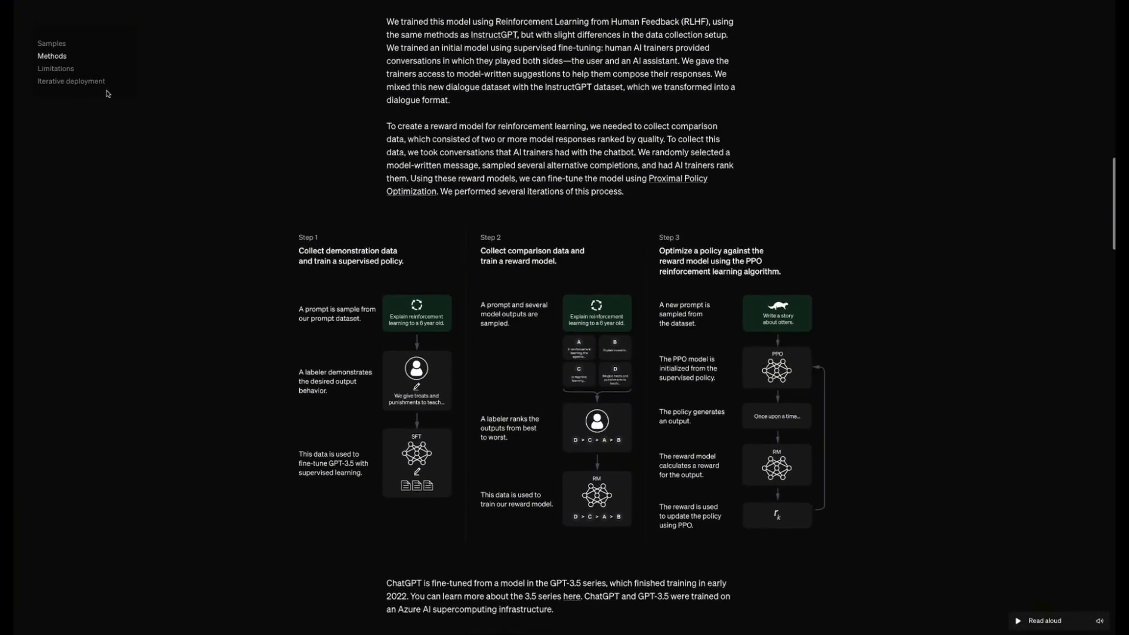
scroll(208, 114, up, 20)
scroll(214, 119, up, 2)
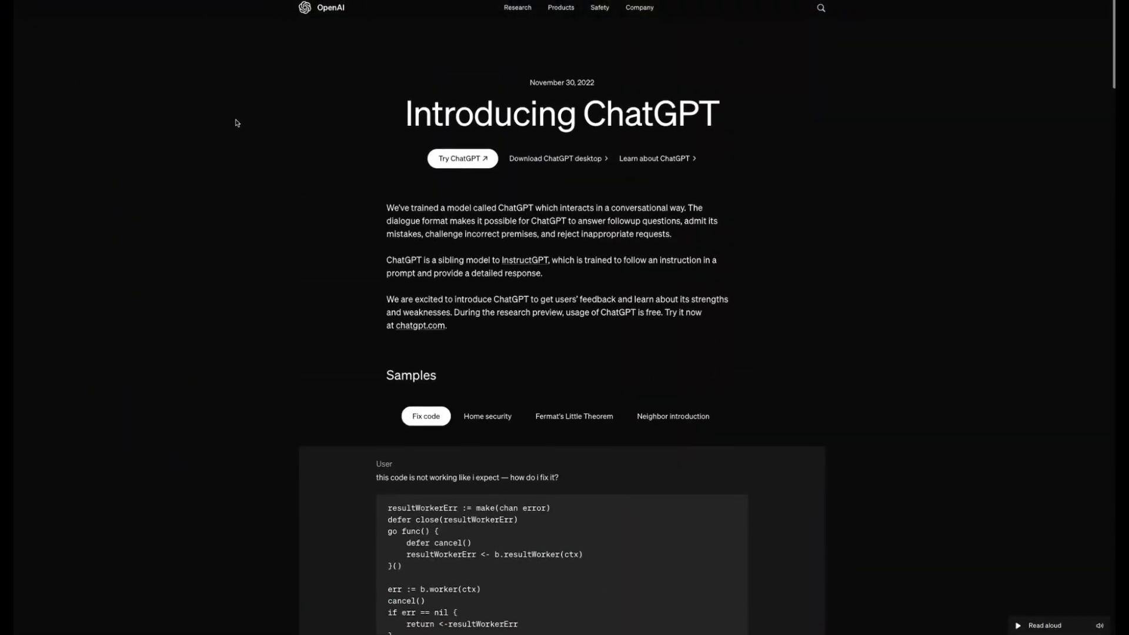
click(653, 155)
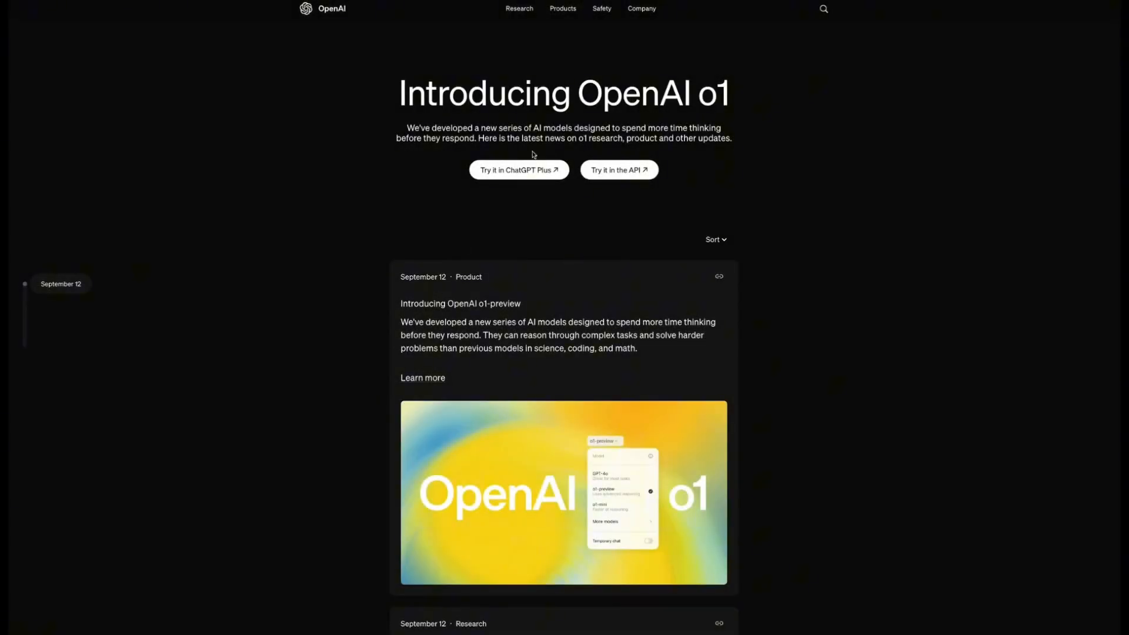
- Open the Introducing OpenAI o1-preview article and read its How it works, Safety and Whom it's for sections
scroll(552, 131, down, 3)
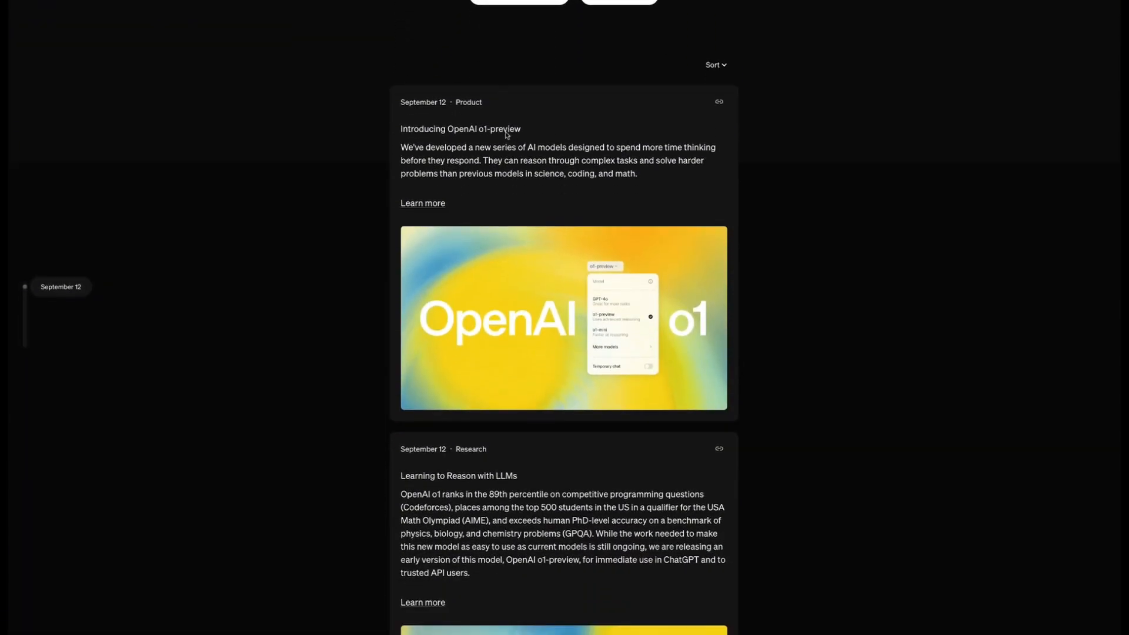
click(429, 206)
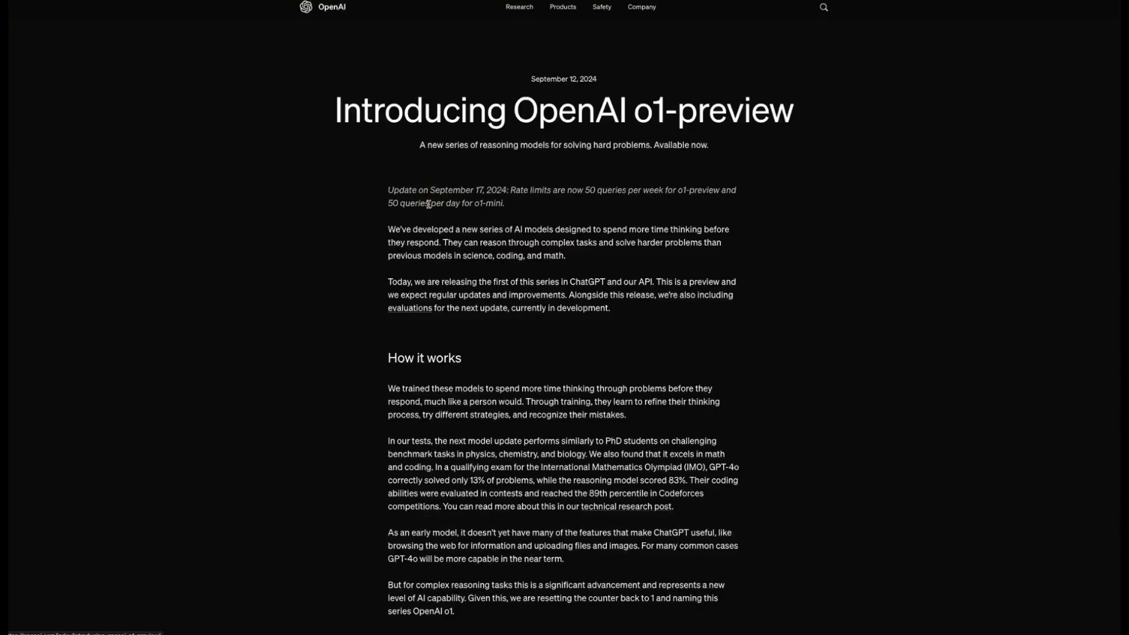
scroll(513, 115, down, 3)
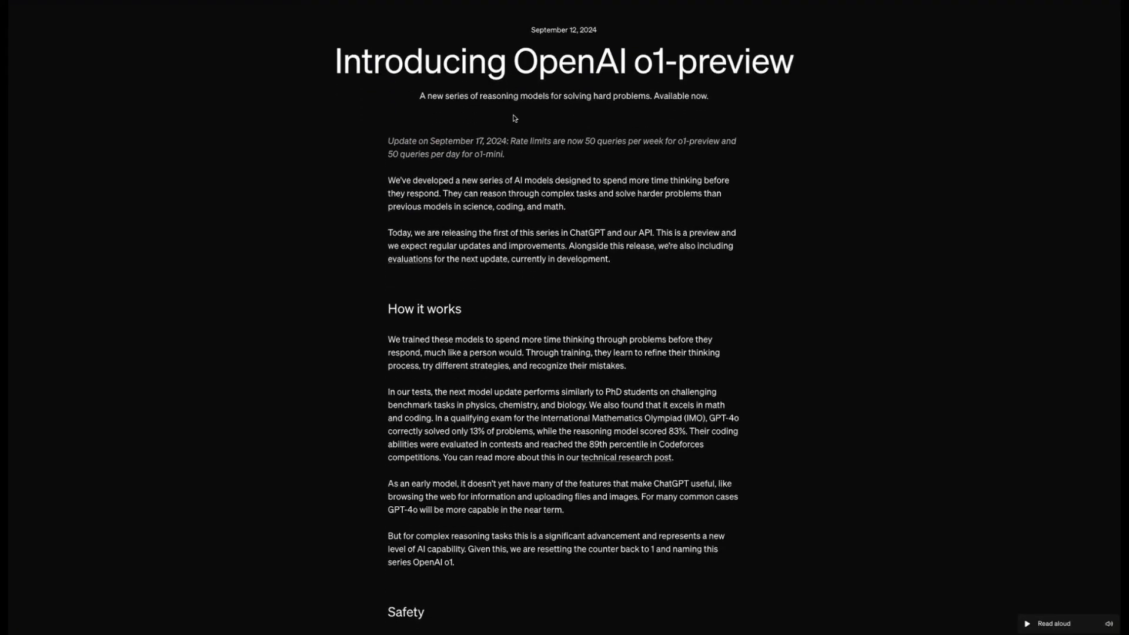
scroll(514, 117, down, 3)
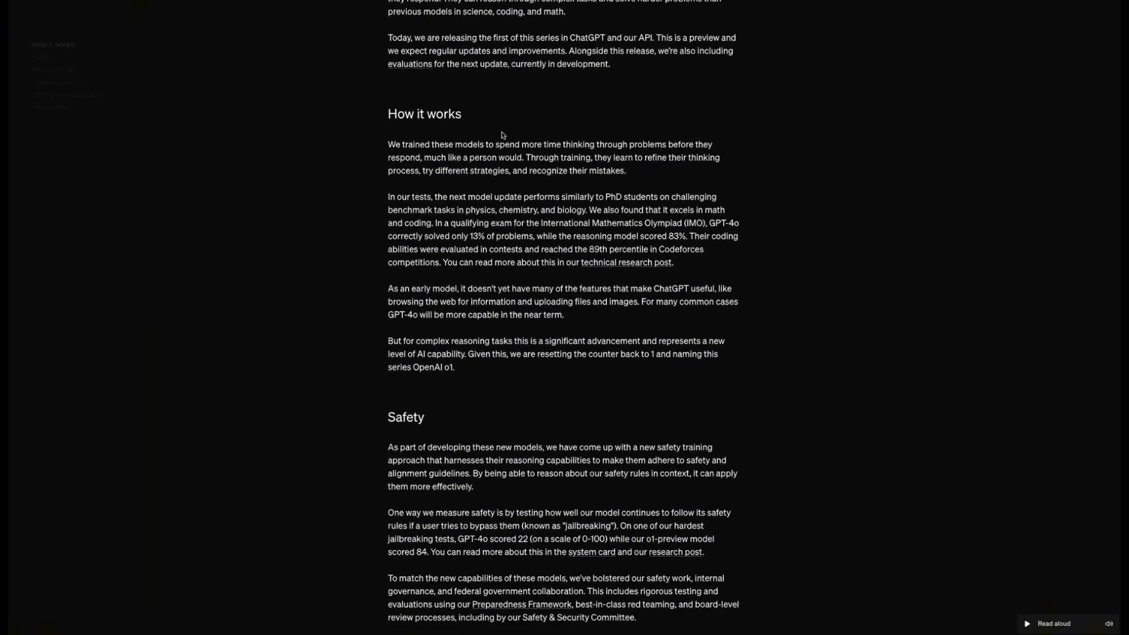
scroll(502, 131, down, 9)
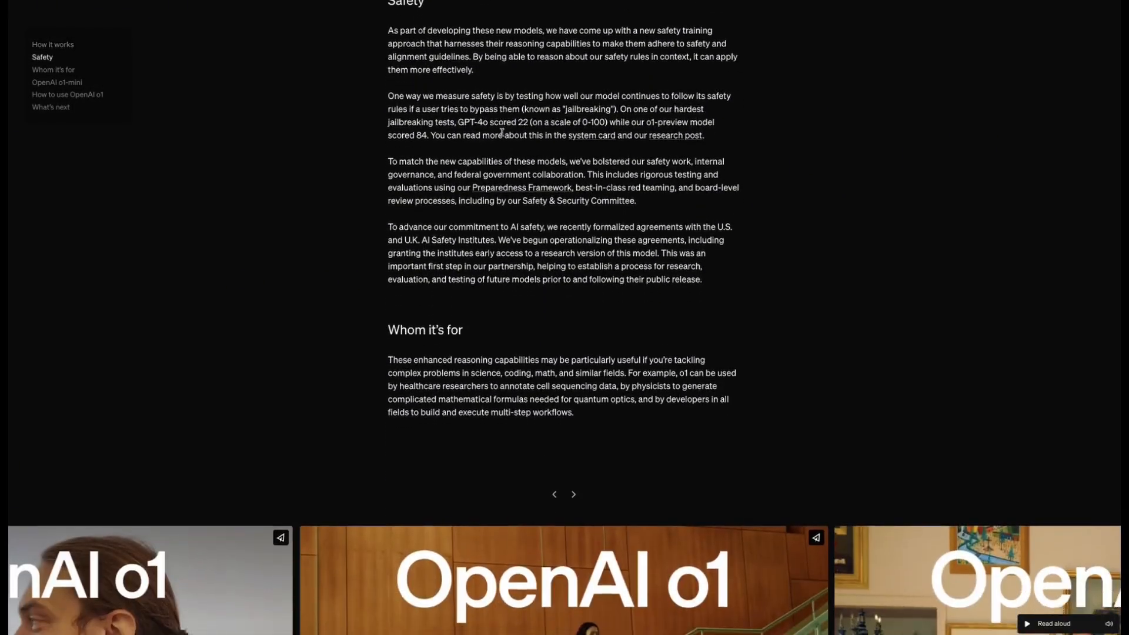
scroll(502, 135, down, 3)
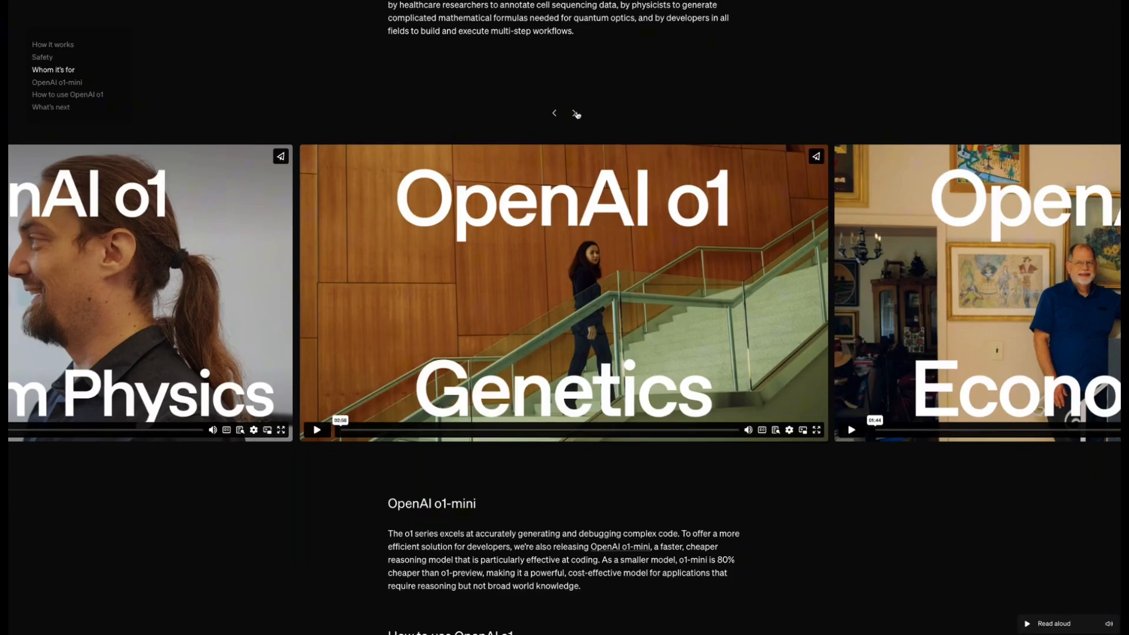
- Browse forward through the OpenAI o1 video carousel under the Whom it's for section
click(575, 113)
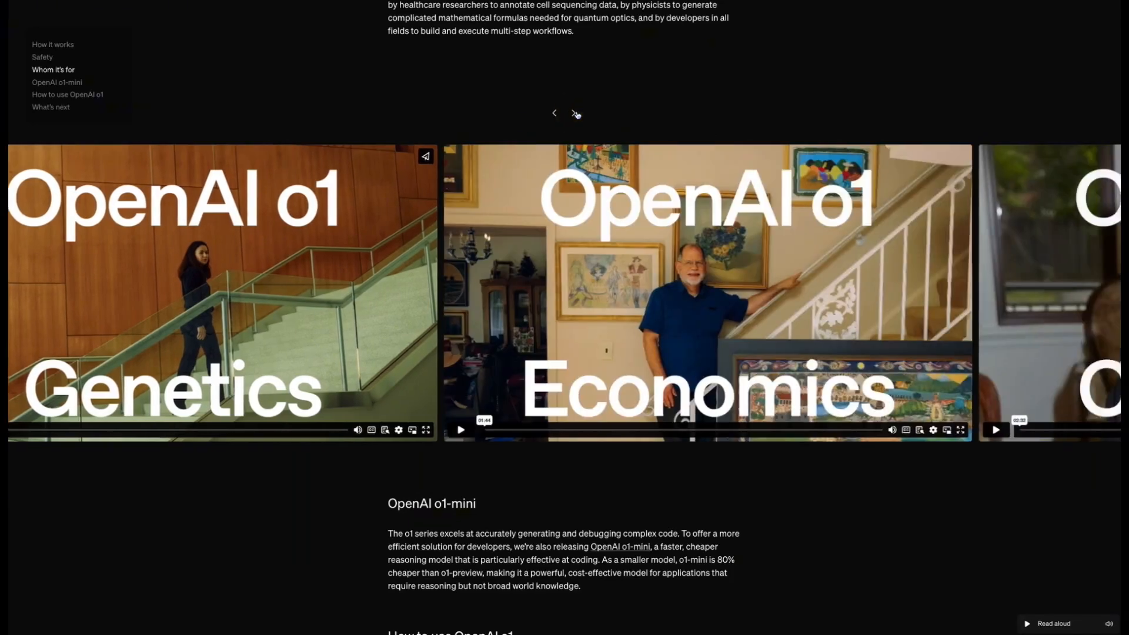
click(576, 113)
click(575, 113)
click(575, 113)
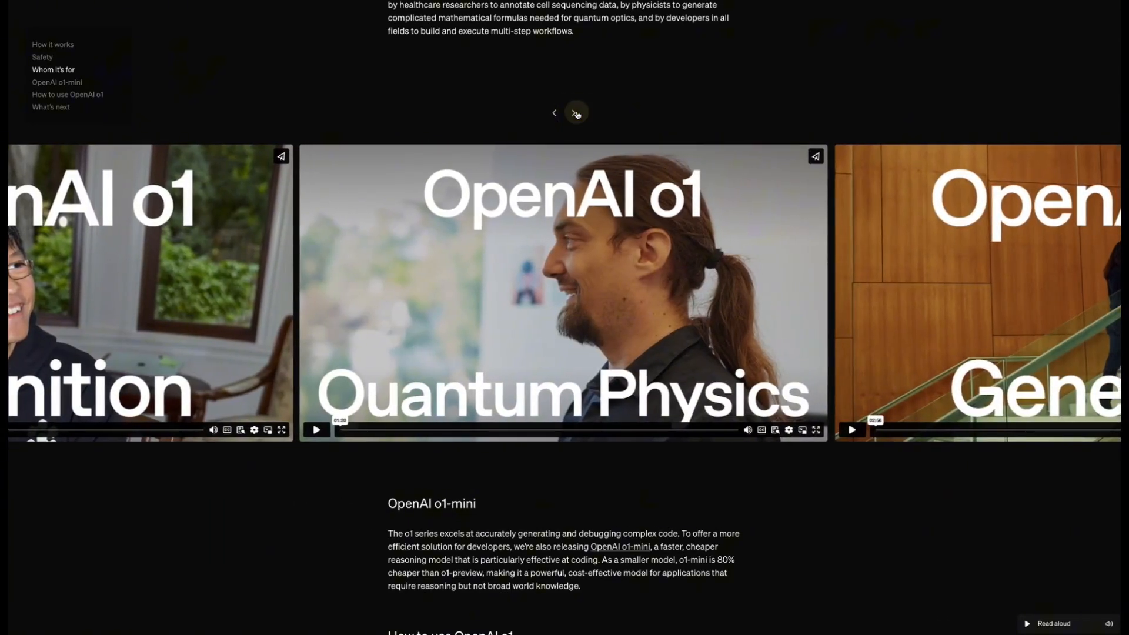
click(575, 113)
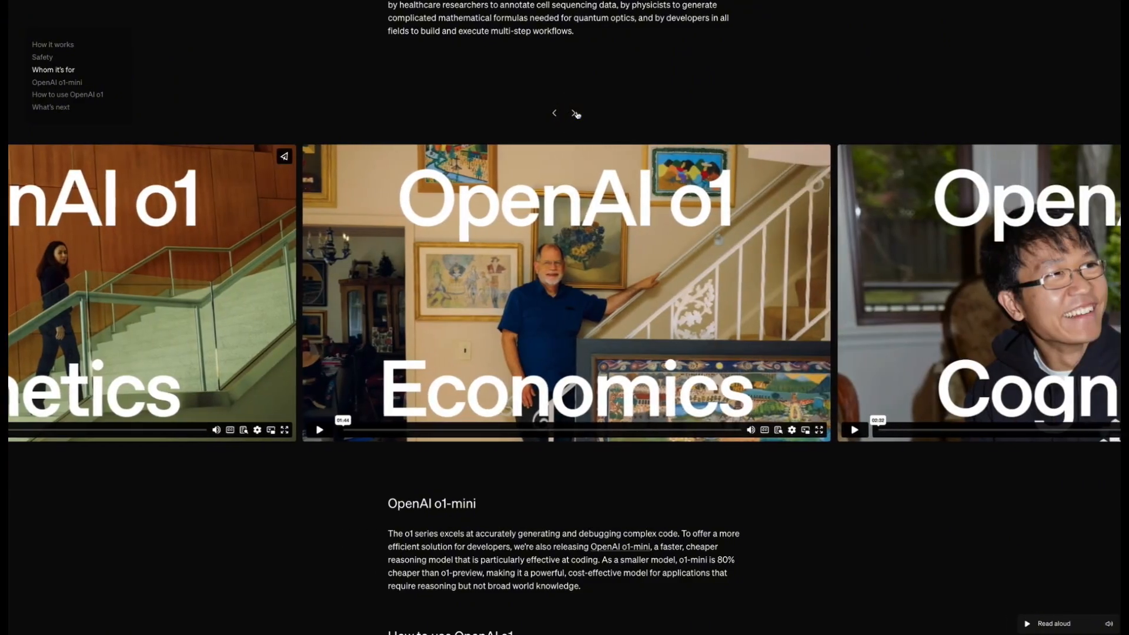
- Read the OpenAI o1-mini through What's next sections and browse the video carousel below them
scroll(576, 114, down, 3)
scroll(577, 115, down, 5)
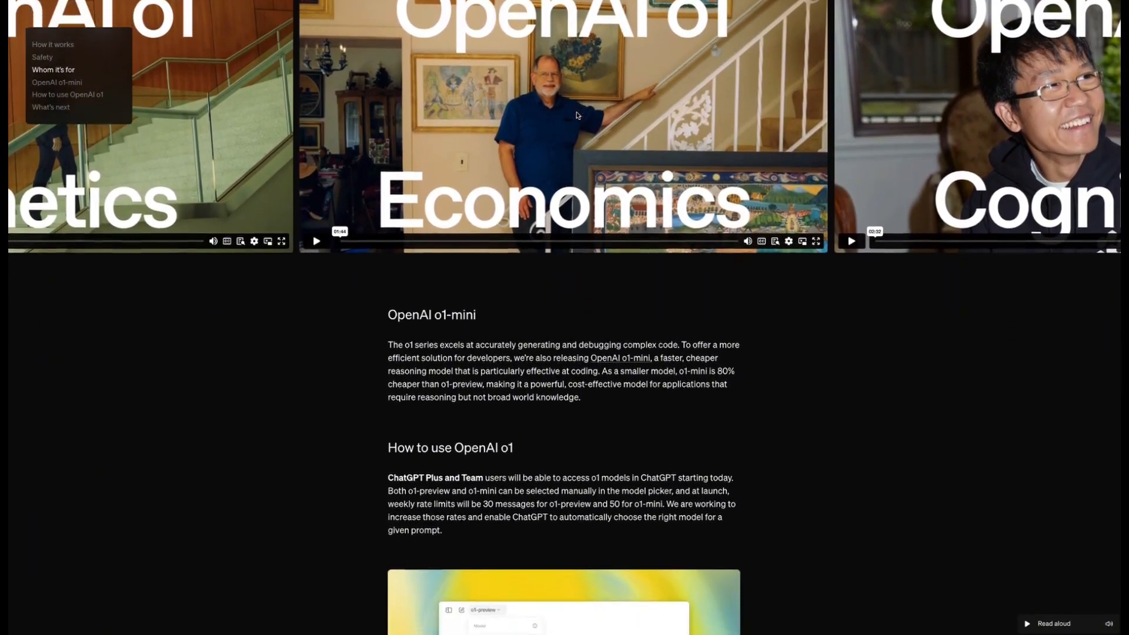
scroll(576, 116, down, 8)
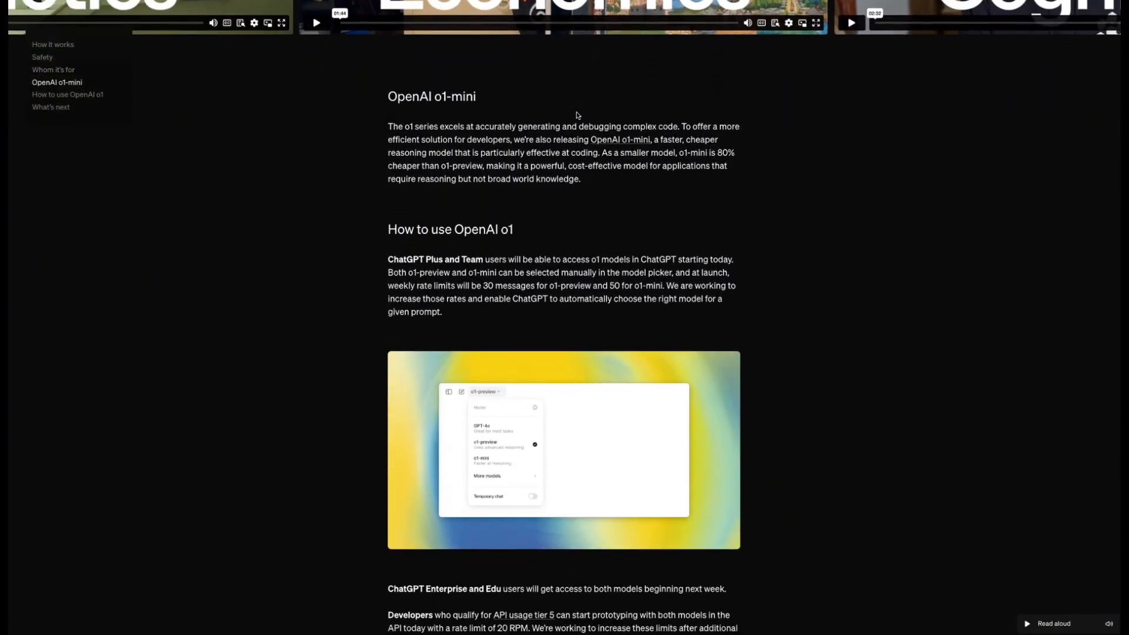
scroll(577, 116, down, 8)
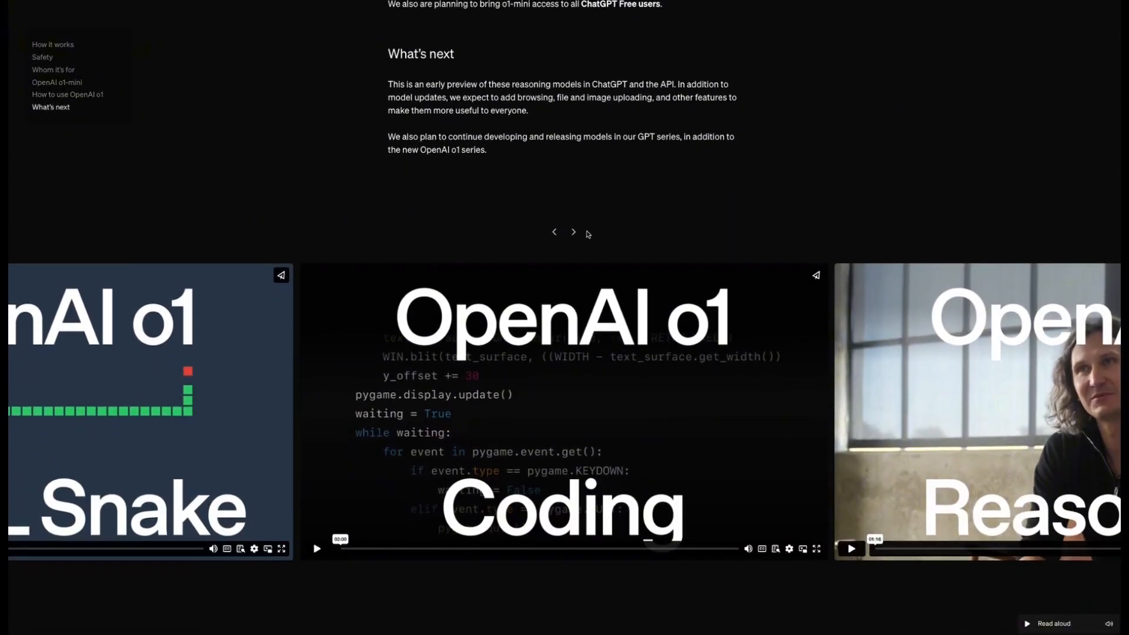
click(574, 233)
click(574, 233)
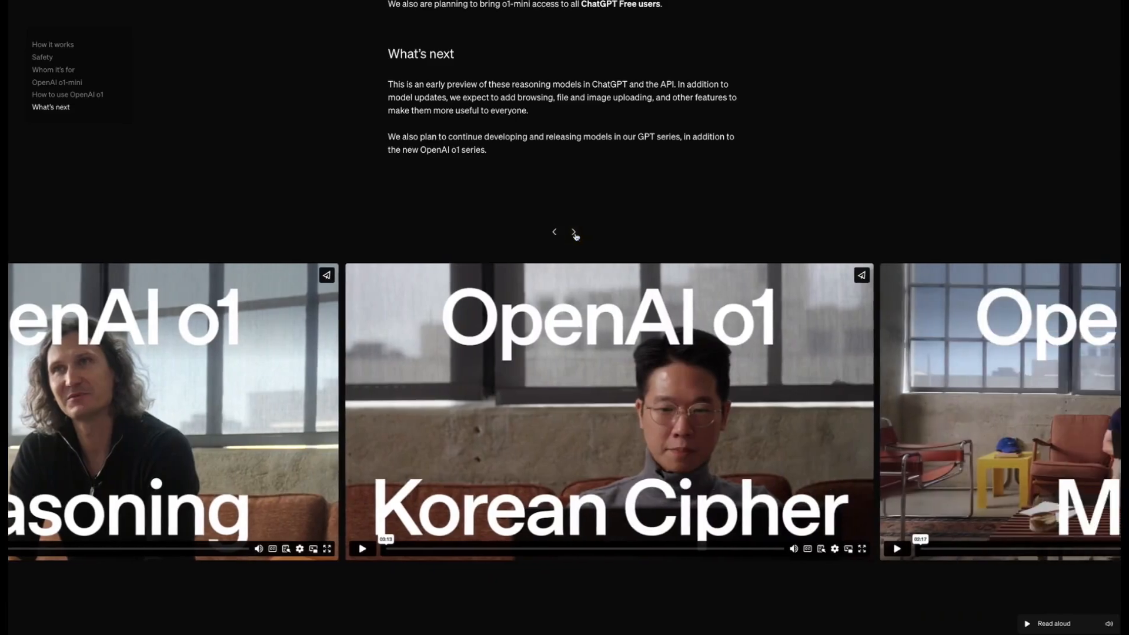
click(575, 232)
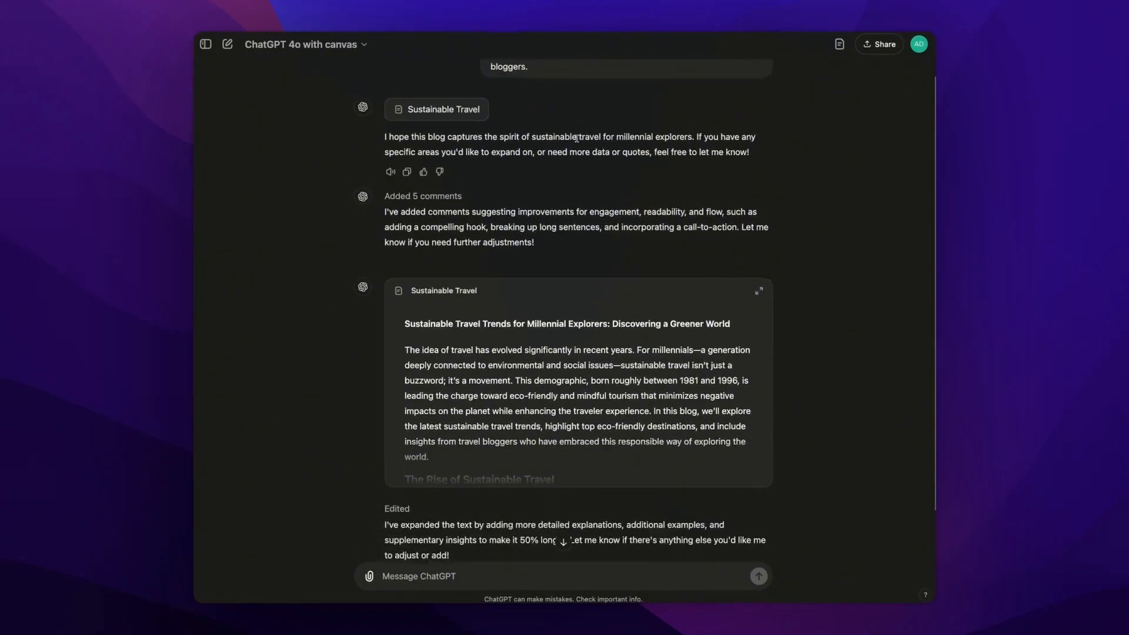
- Review the sustainable travel blog conversation and check which ChatGPT models are available for it
scroll(577, 143, up, 1)
scroll(576, 142, down, 1)
scroll(575, 141, up, 1)
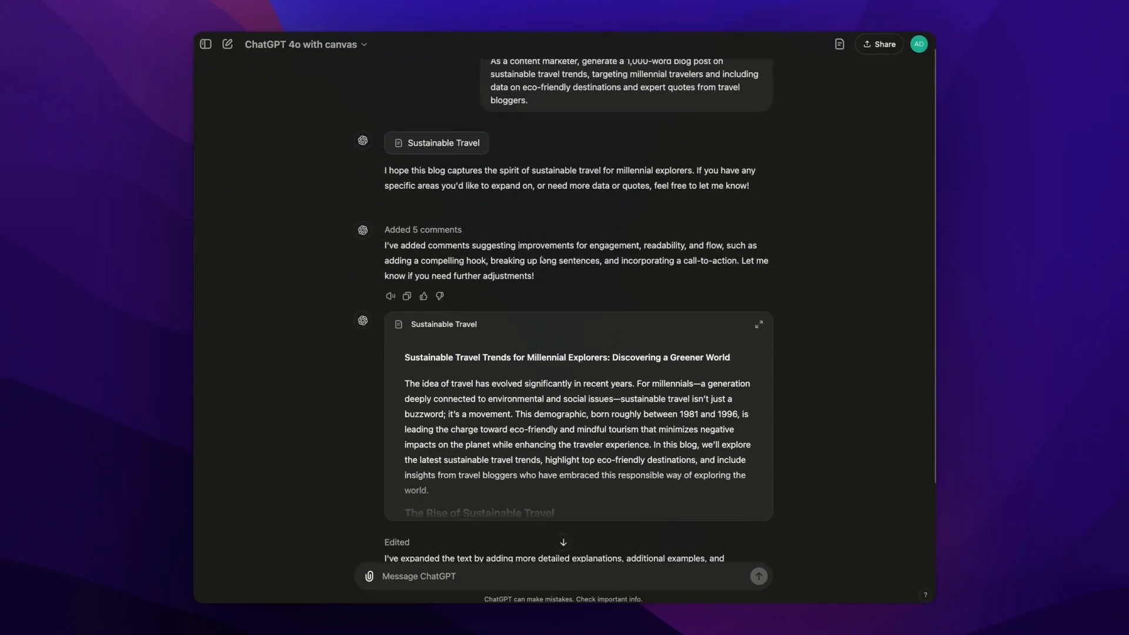
scroll(560, 199, down, 1)
scroll(559, 199, up, 2)
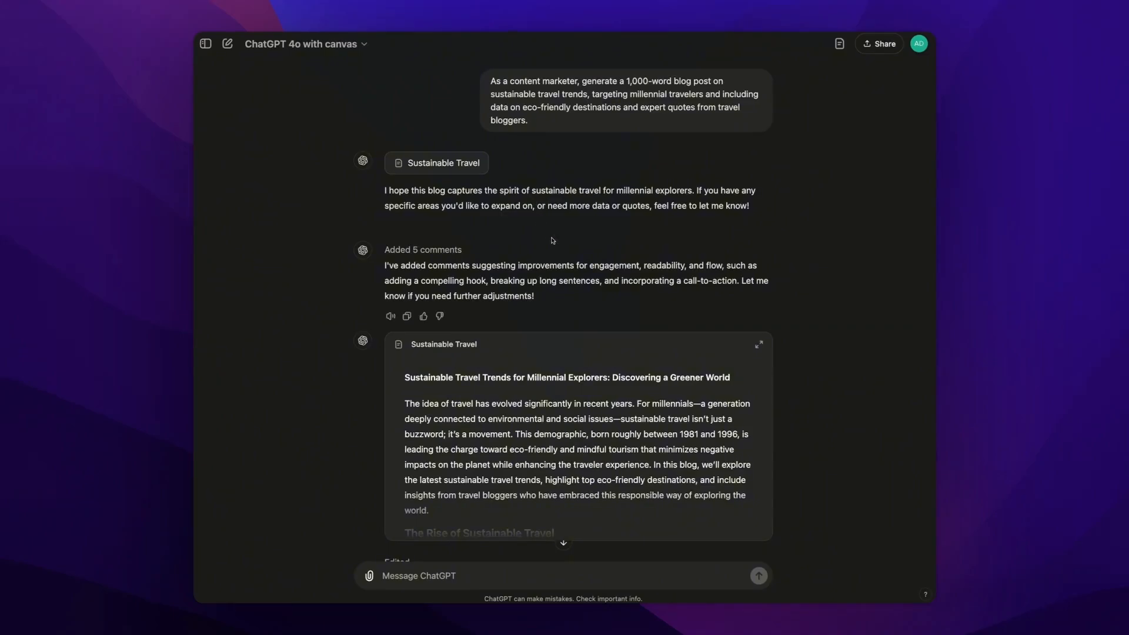
scroll(560, 266, down, 2)
scroll(518, 177, up, 2)
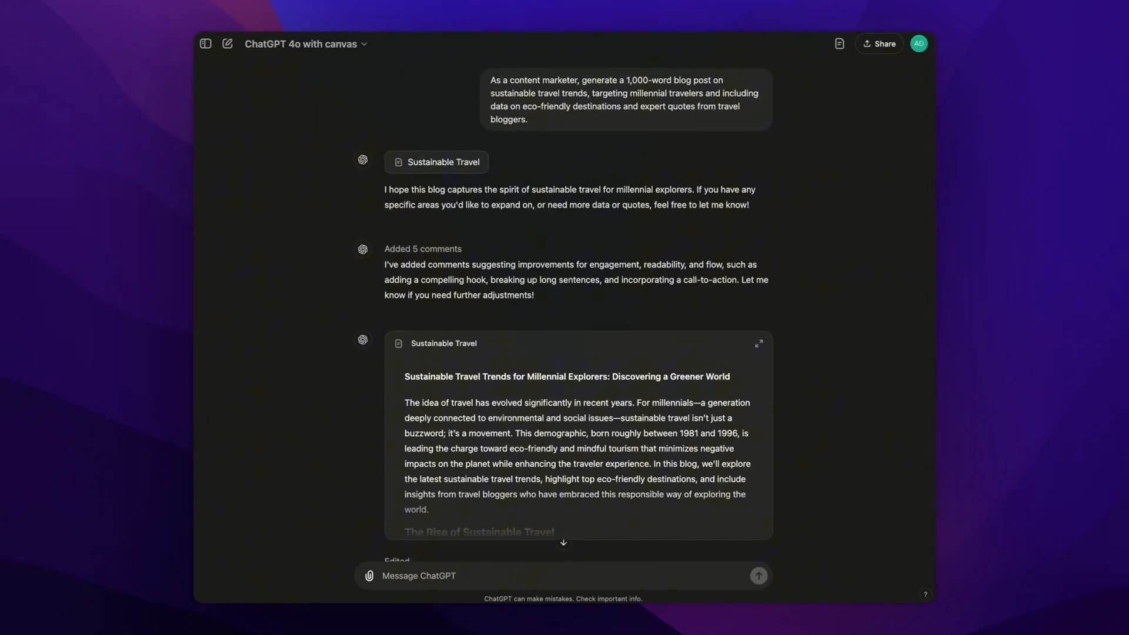
click(364, 45)
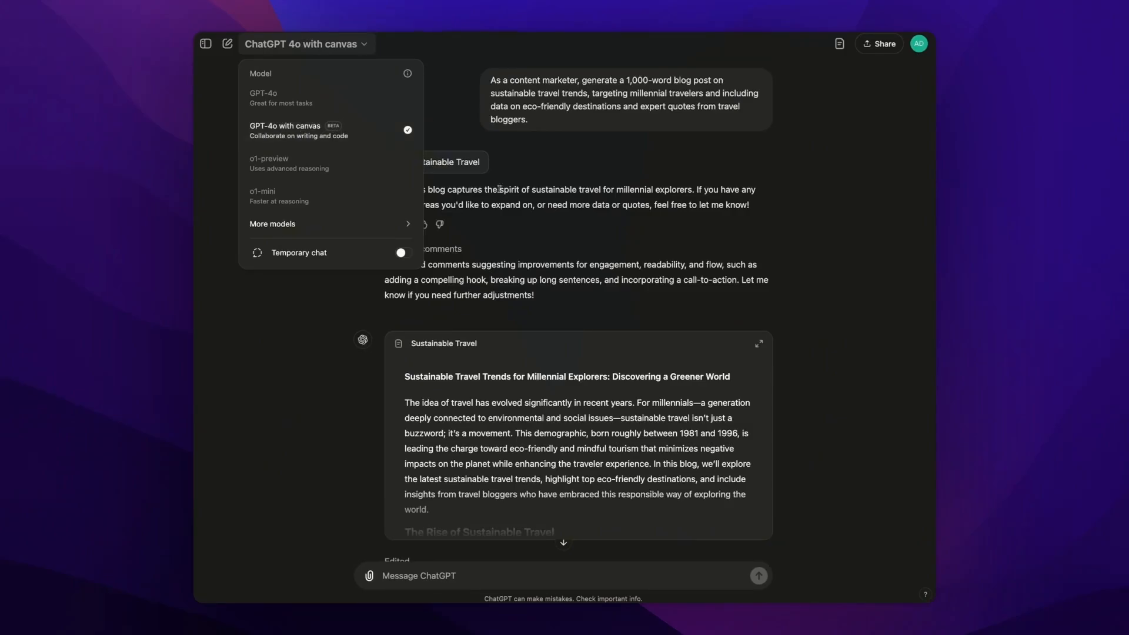
click(558, 198)
- Open the Sustainable Travel document in the expanded canvas view and look through its chat and text
scroll(511, 271, down, 1)
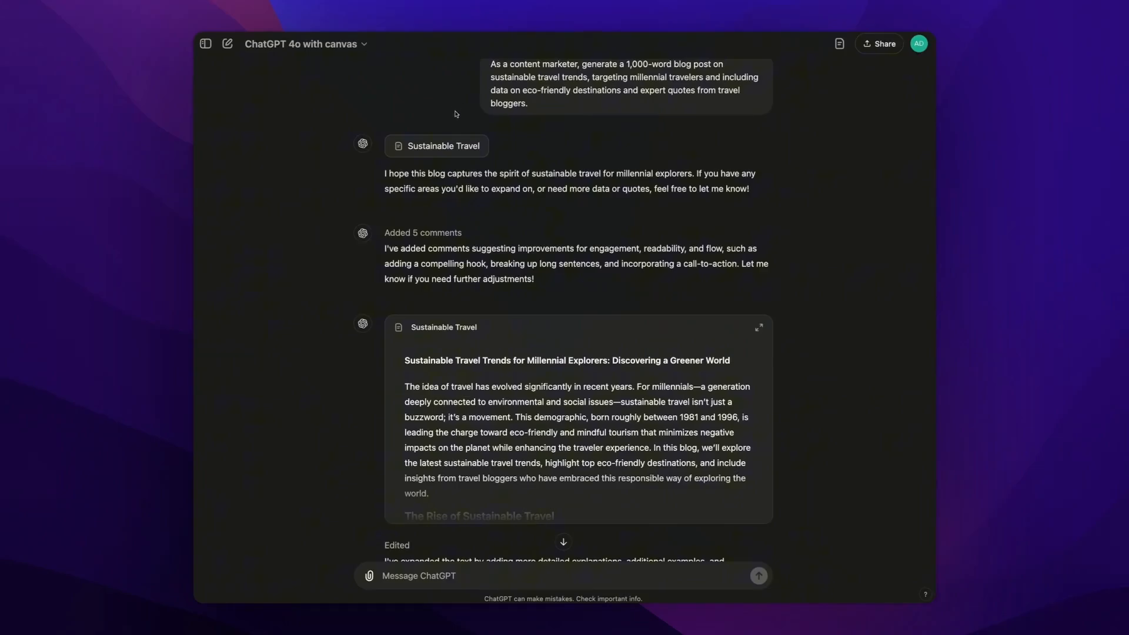
scroll(456, 114, down, 1)
click(758, 308)
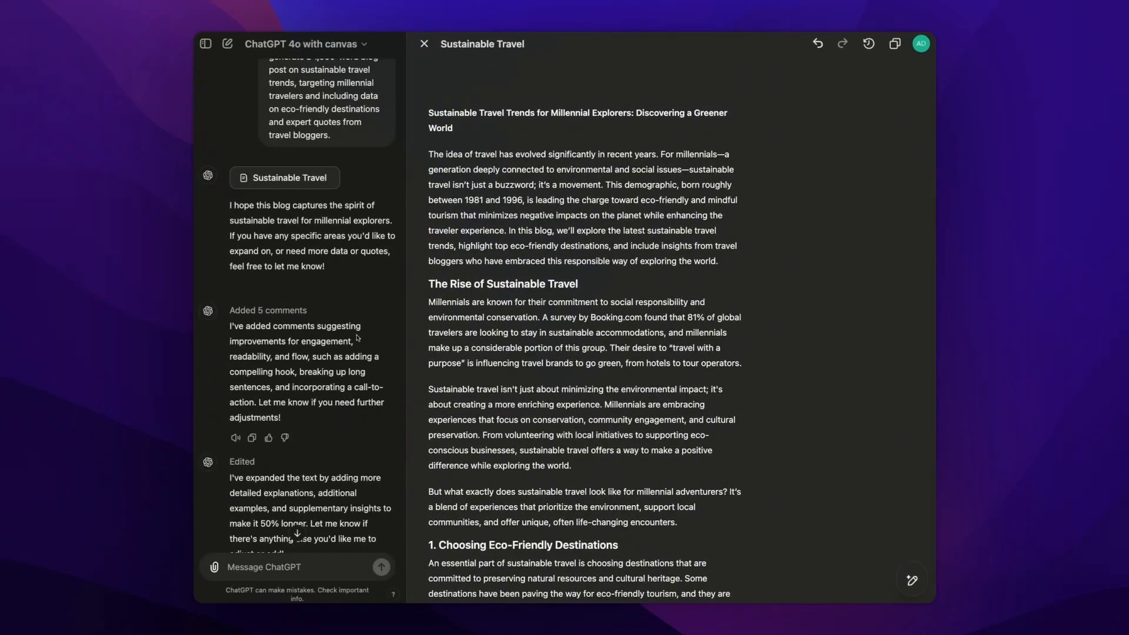
scroll(312, 231, up, 2)
scroll(316, 212, down, 1)
scroll(317, 212, up, 1)
scroll(557, 146, down, 8)
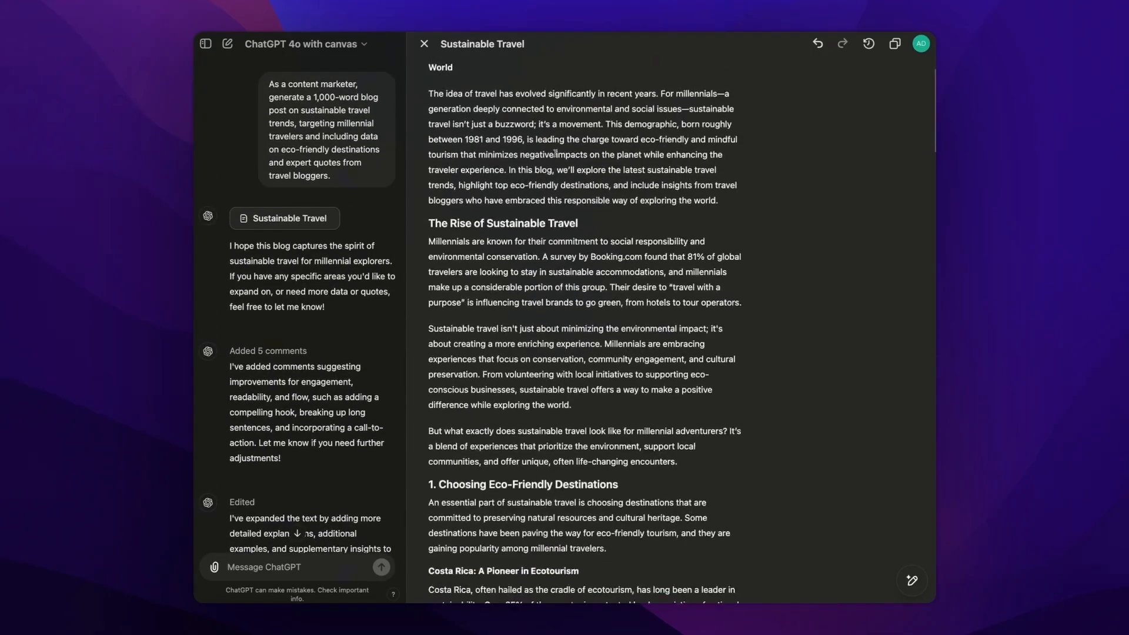
scroll(553, 164, up, 8)
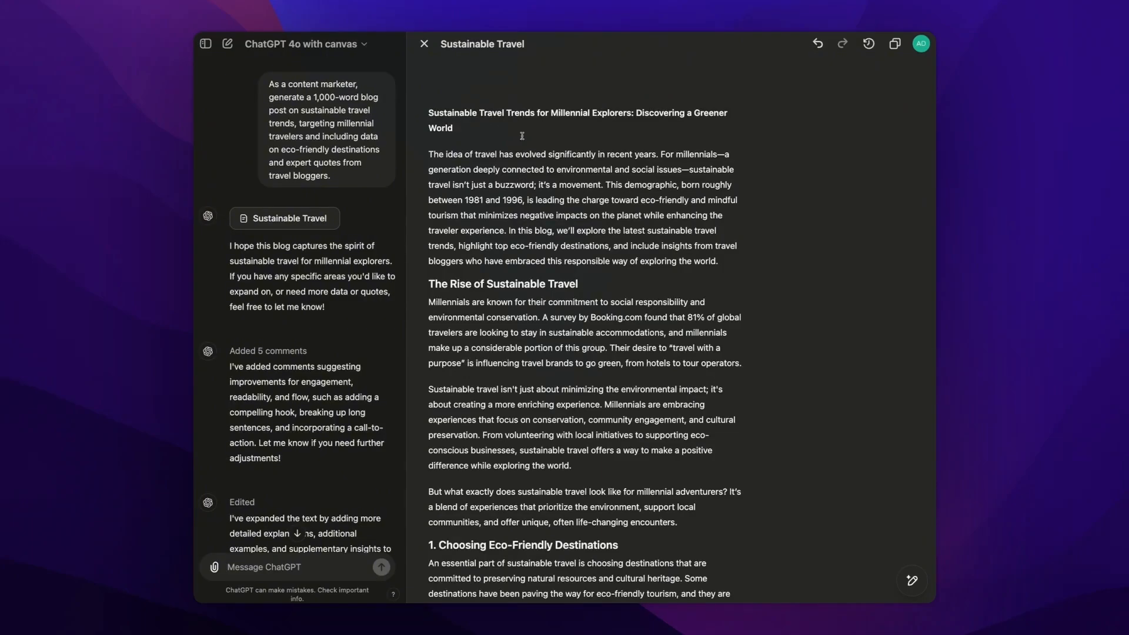
- Request suggested edits for the Sustainable Travel document and review the comments added to its text
mouse_move(912, 582)
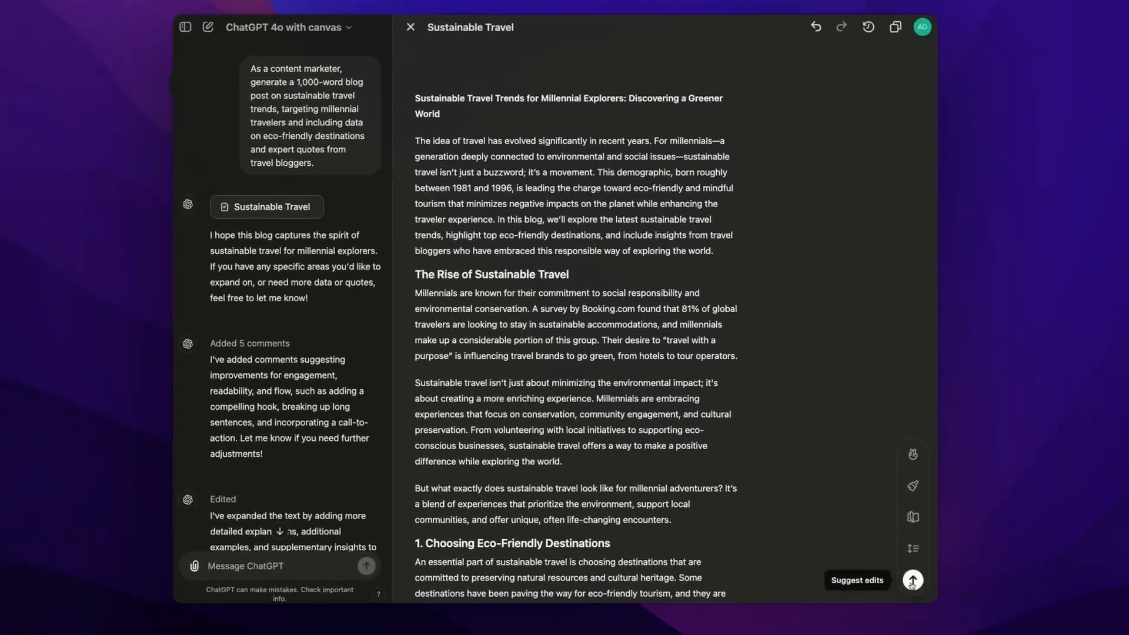
click(949, 585)
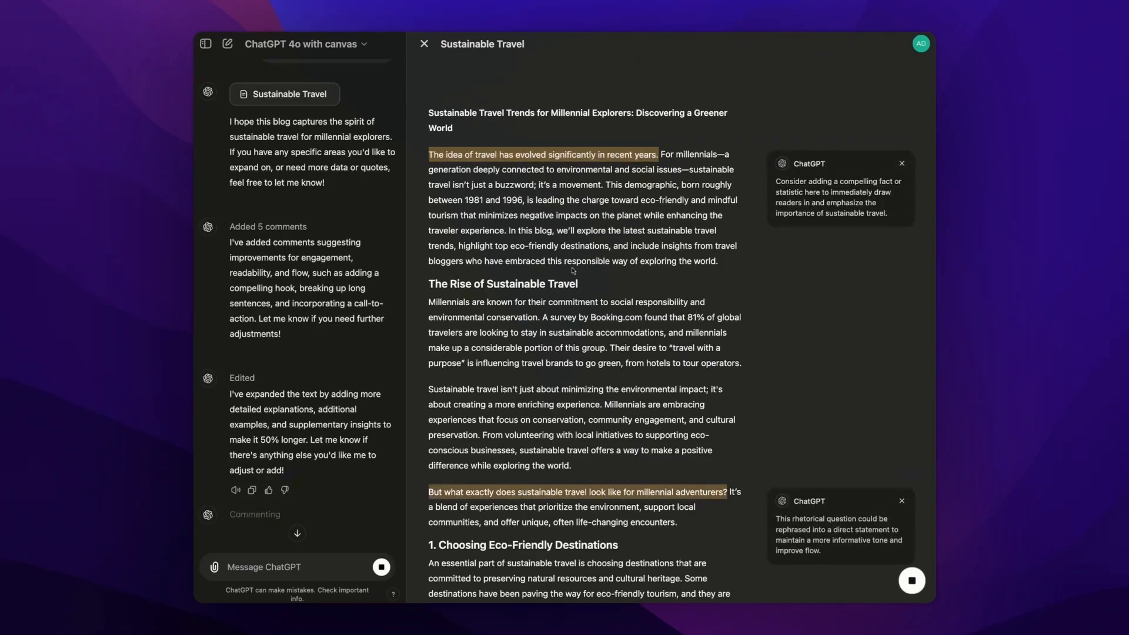
scroll(601, 307, down, 5)
scroll(601, 307, down, 4)
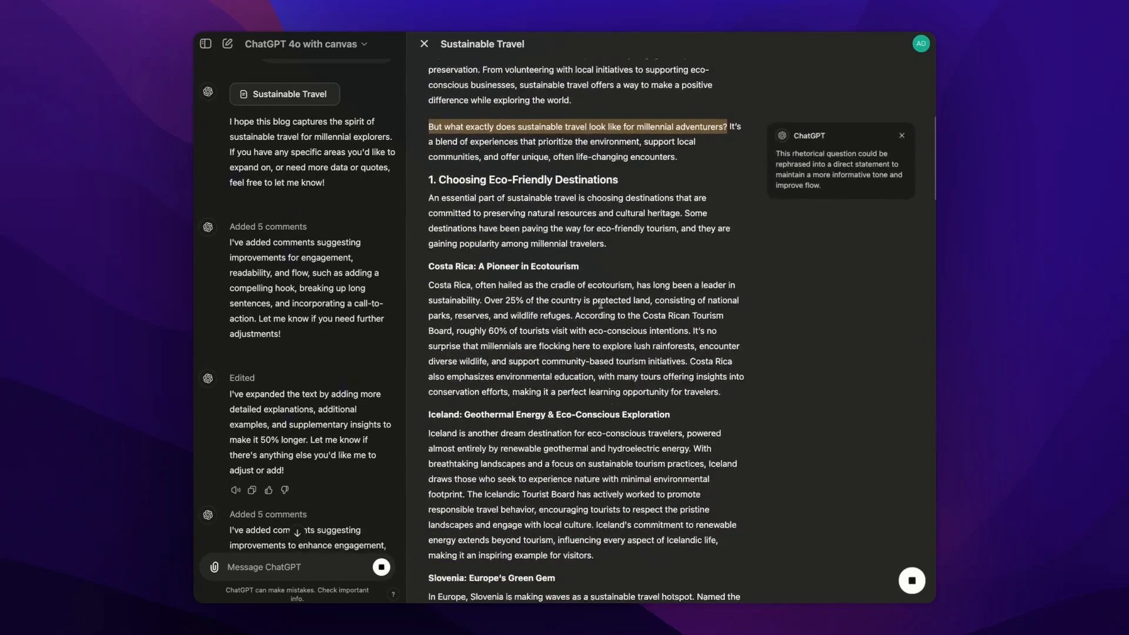
scroll(601, 307, up, 4)
scroll(601, 307, up, 2)
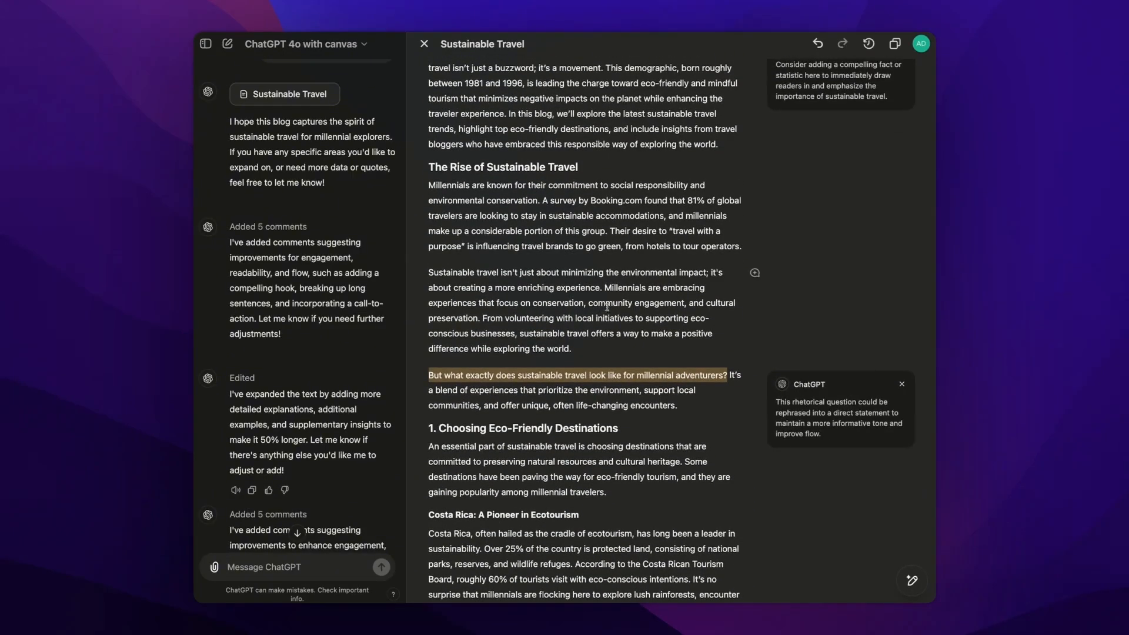
scroll(672, 316, up, 2)
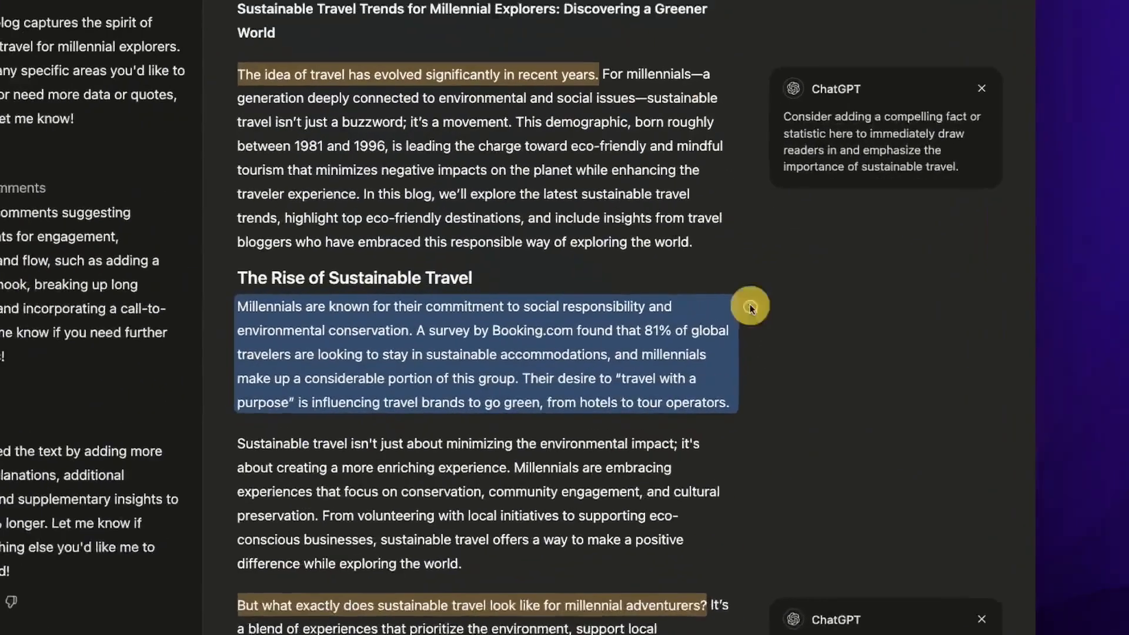
click(755, 304)
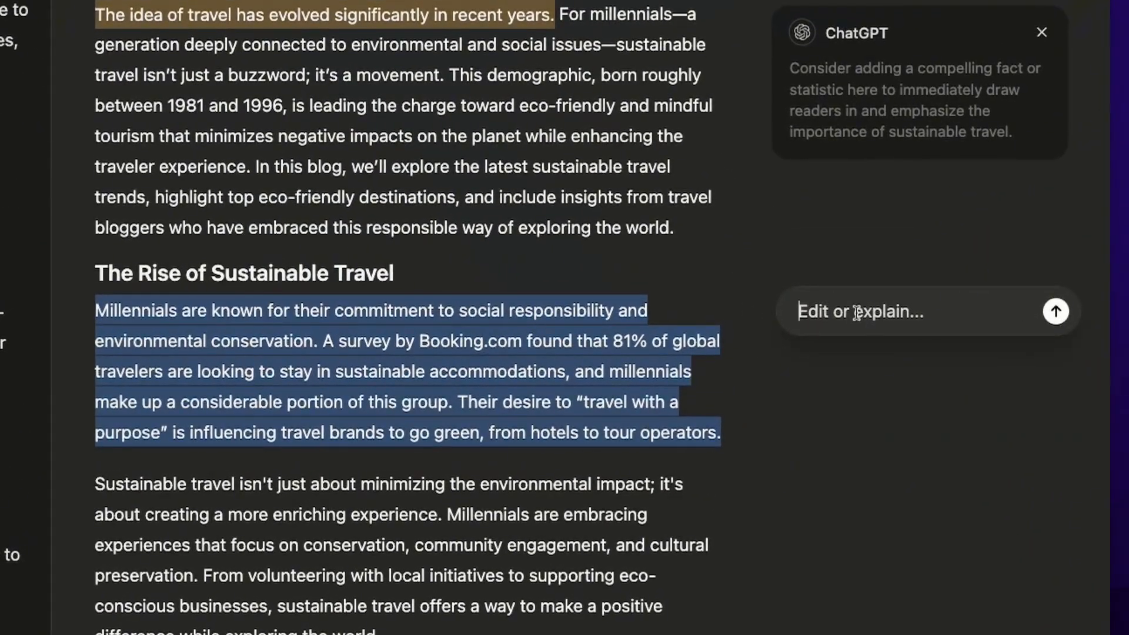
click(617, 483)
click(748, 484)
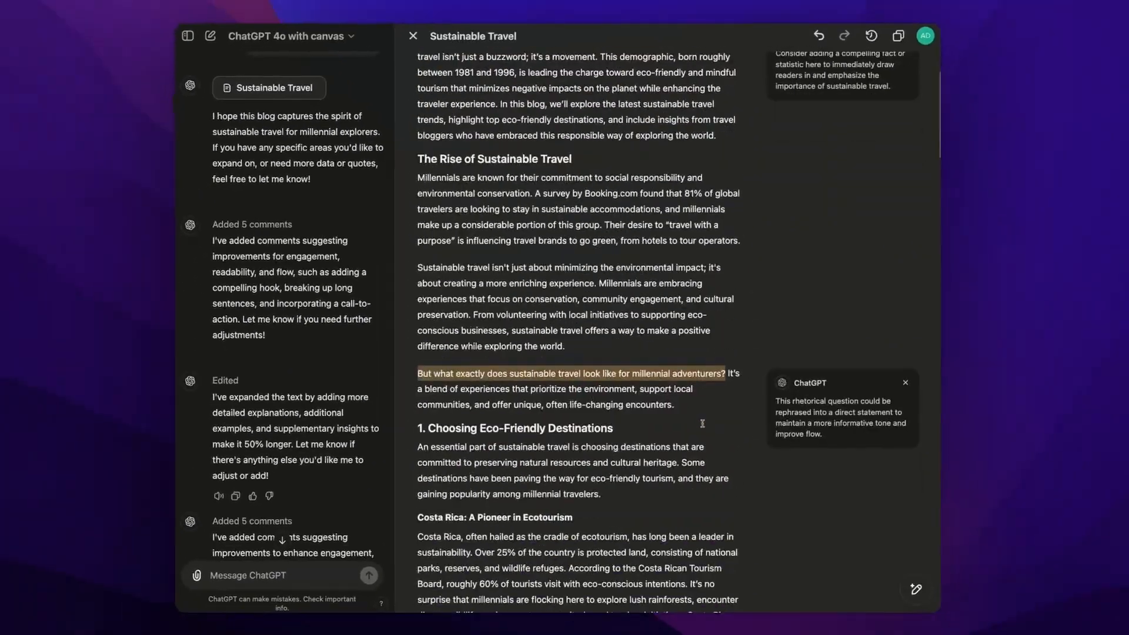
- Ask ChatGPT to "Explain this paragraph in a more simple manner" for the second paragraph under The Rise of Sustainable Travel, and read the reply
click(756, 268)
text(Expla)
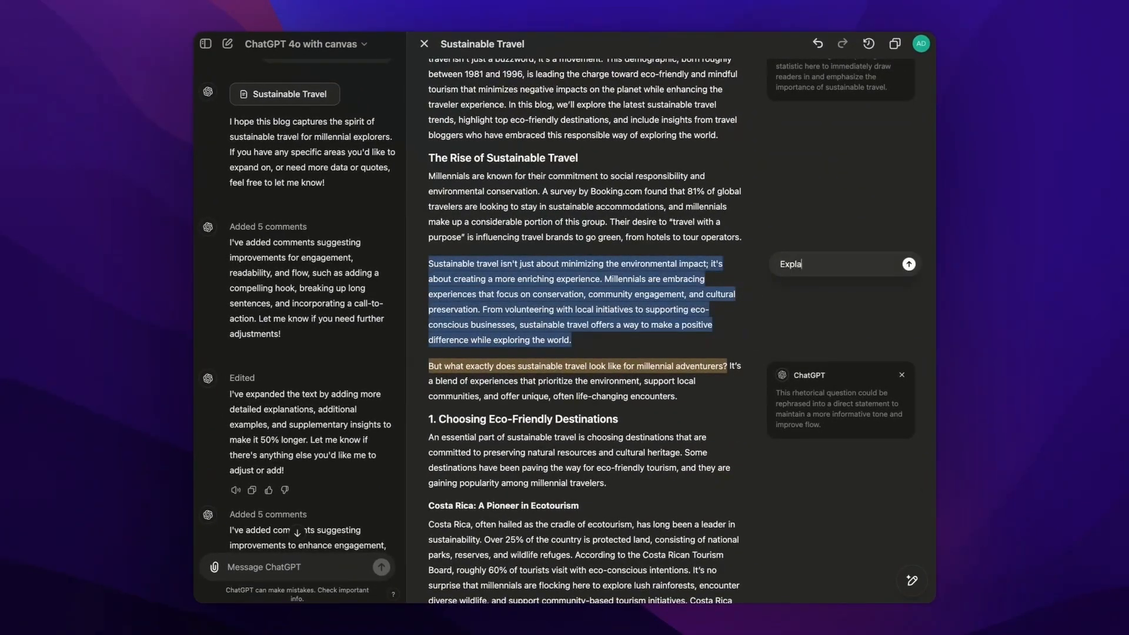
text(in this)
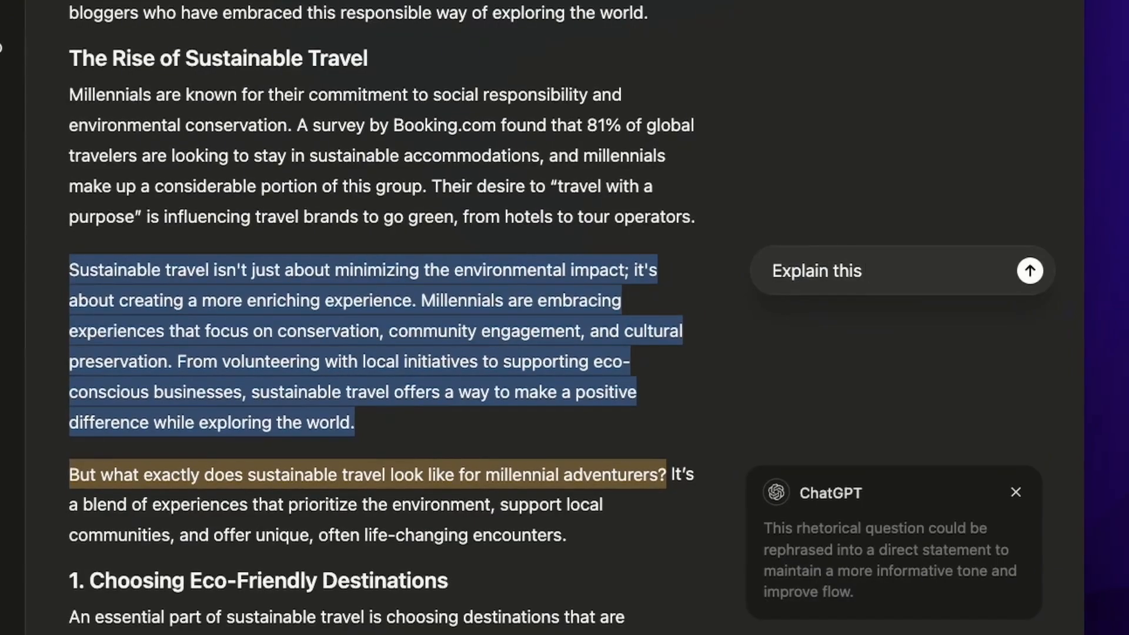
text( paragraph in a more simple manner)
key(Return)
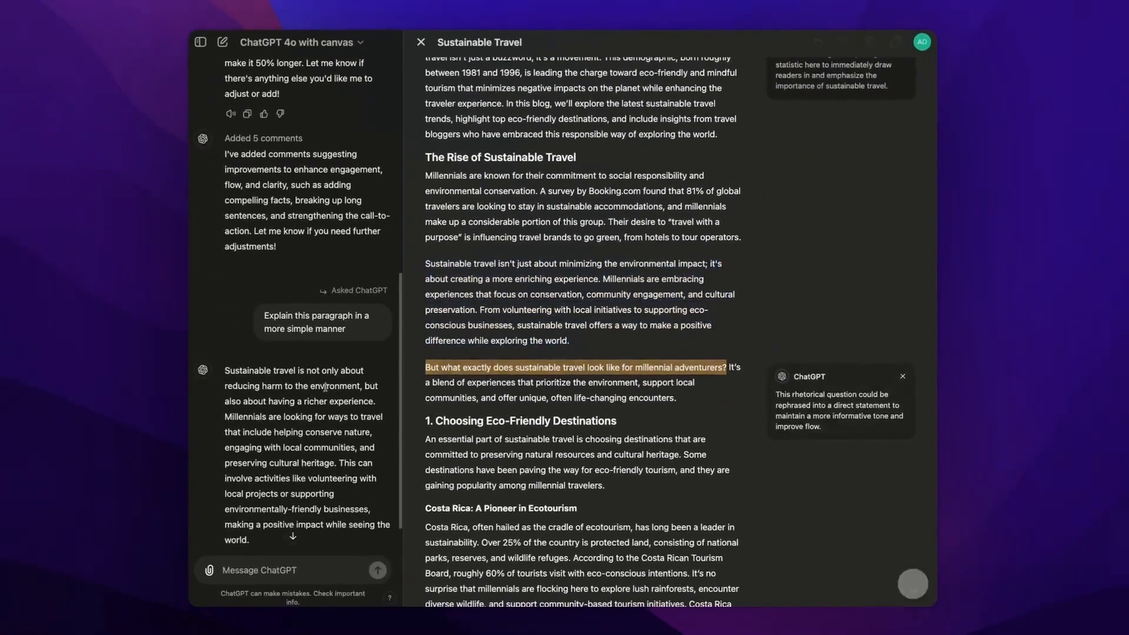
scroll(322, 403, down, 2)
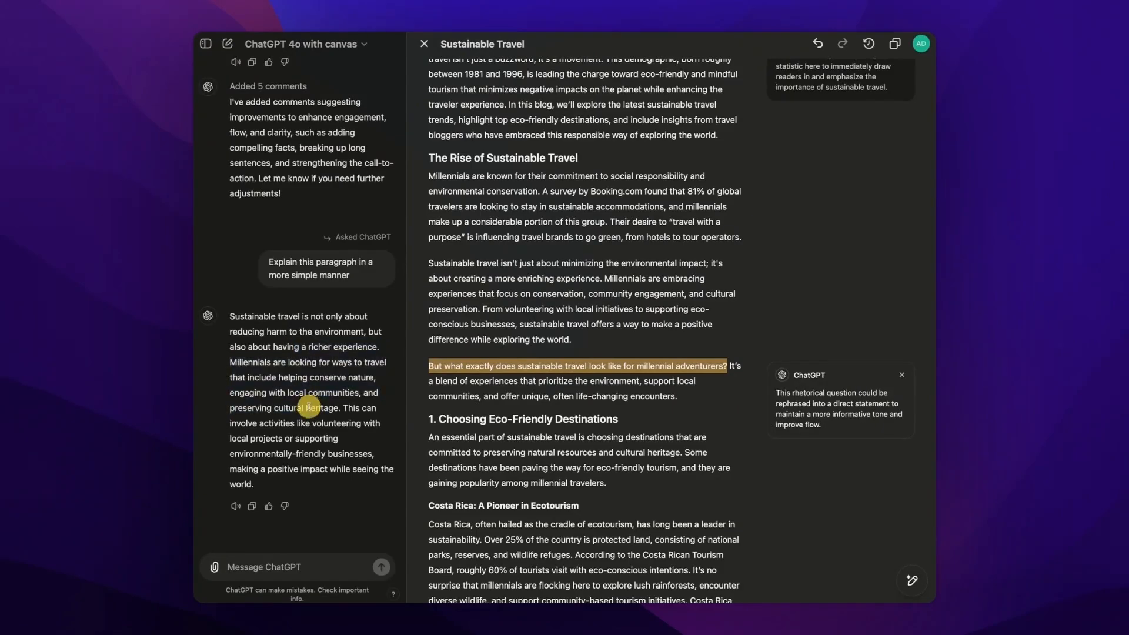
scroll(604, 282, up, 3)
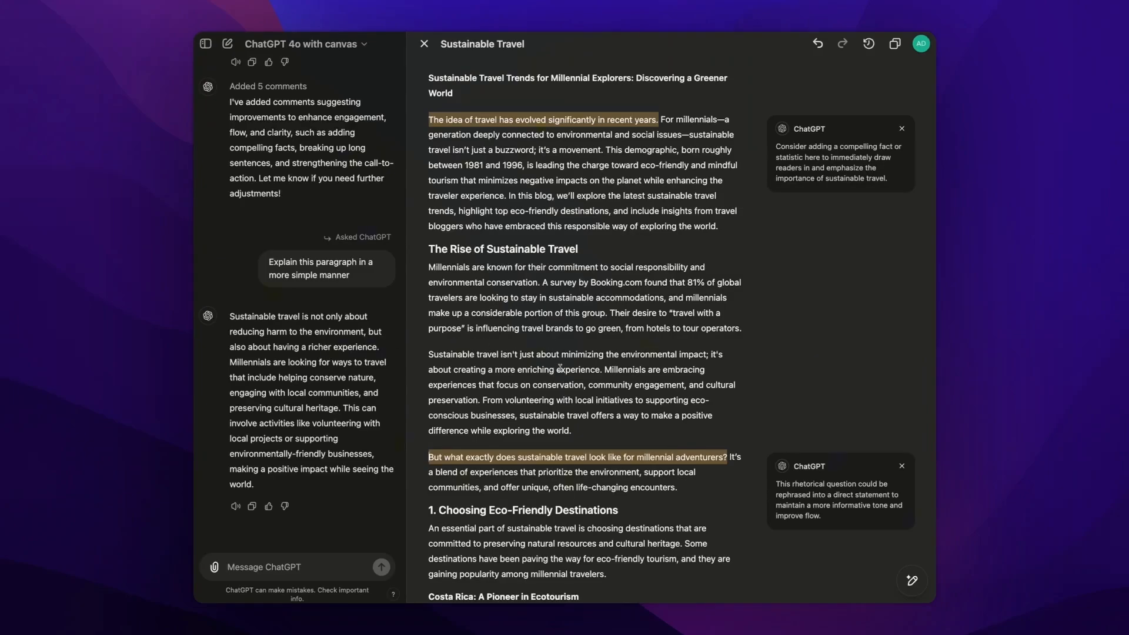
scroll(562, 368, down, 3)
scroll(454, 64, up, 3)
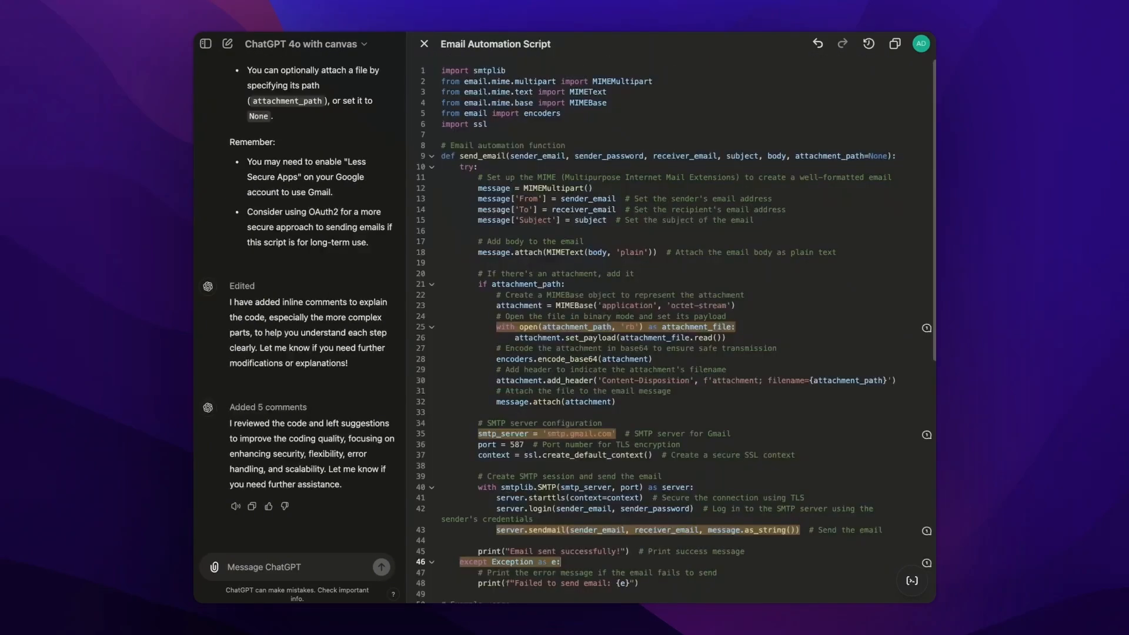
- Look through the Email Automation Script and its chat, and request a code review of the script
scroll(332, 158, up, 3)
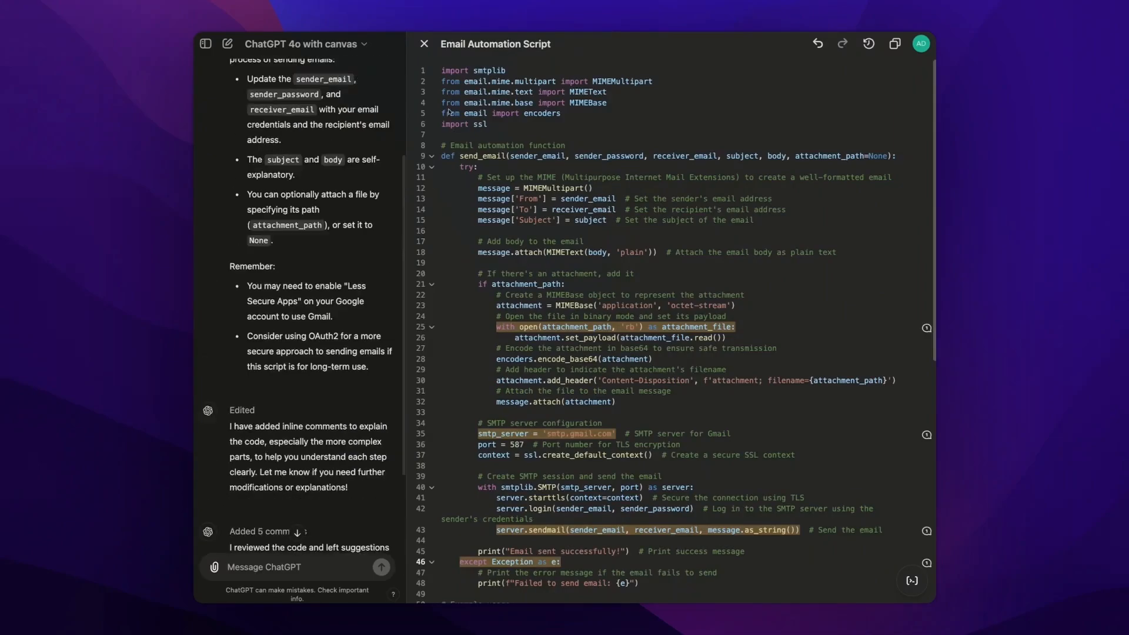
scroll(536, 118, down, 3)
scroll(535, 117, down, 4)
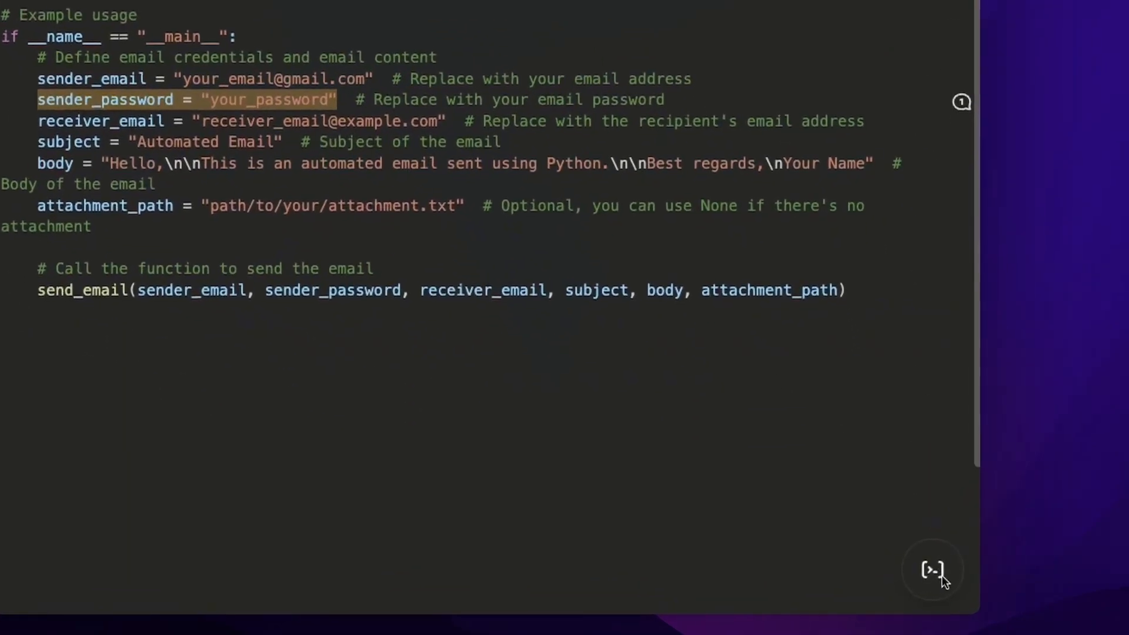
mouse_move(940, 575)
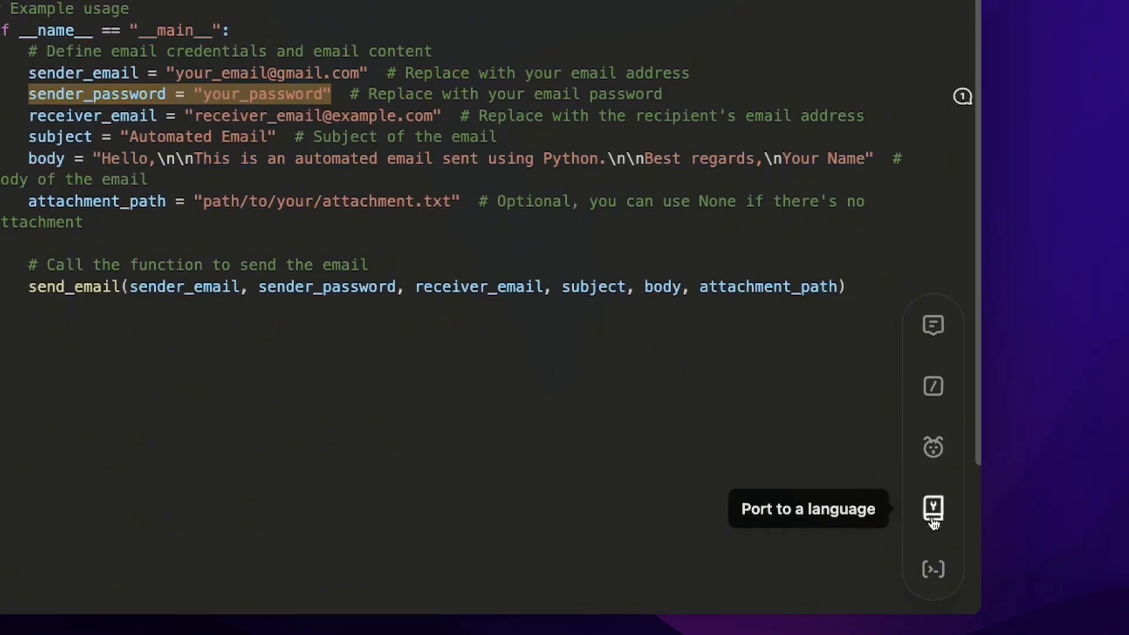
click(934, 575)
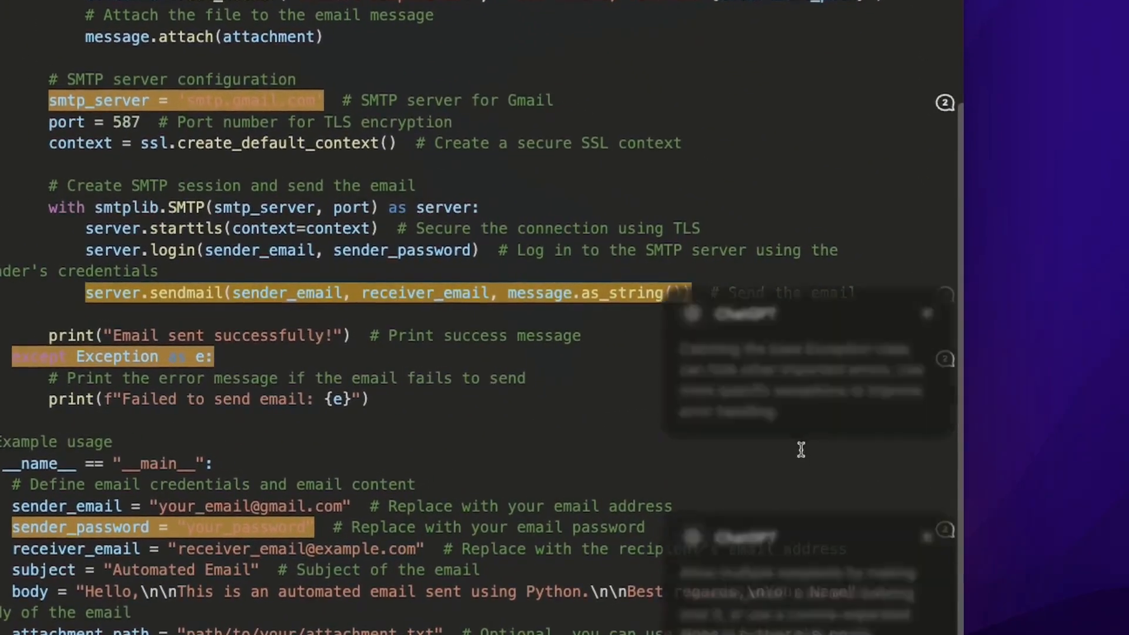
- Open the review comment on the server.sendmail line and apply its suggestion to support multiple recipients
click(944, 296)
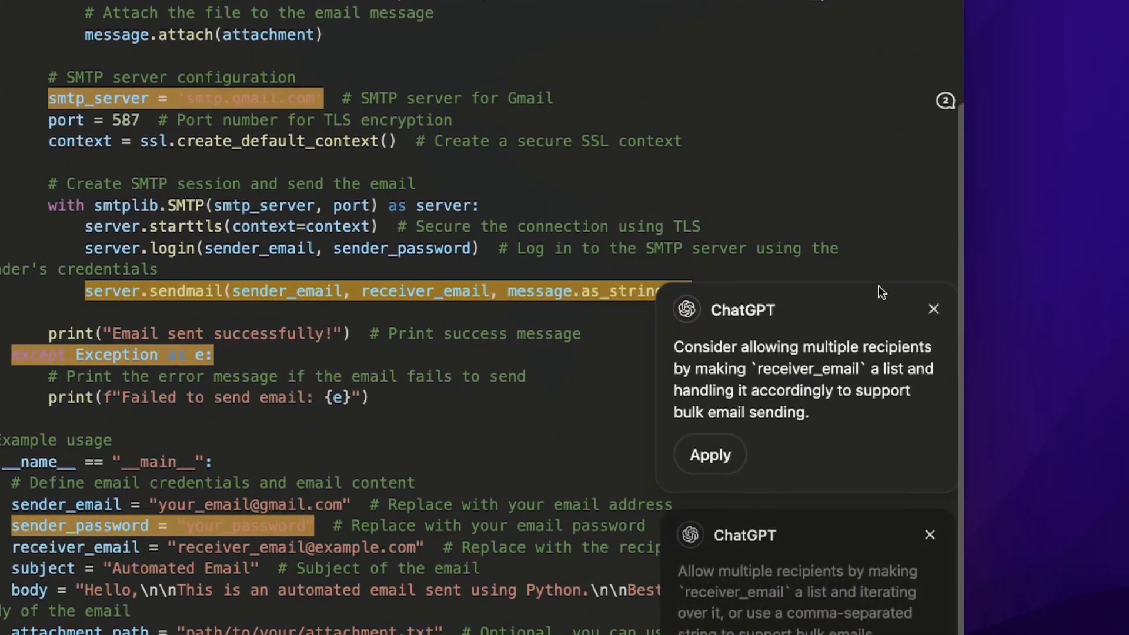
scroll(881, 292, up, 2)
click(713, 568)
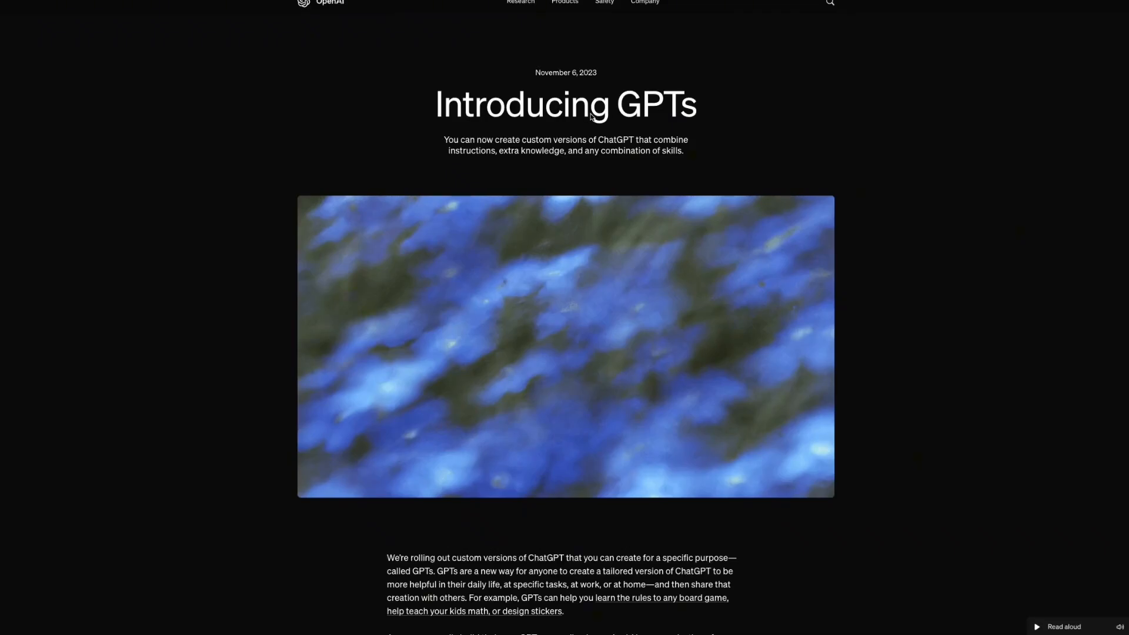
- Read the Introducing GPTs article down to its example GPT cards and return to the article's beginning
scroll(584, 117, down, 5)
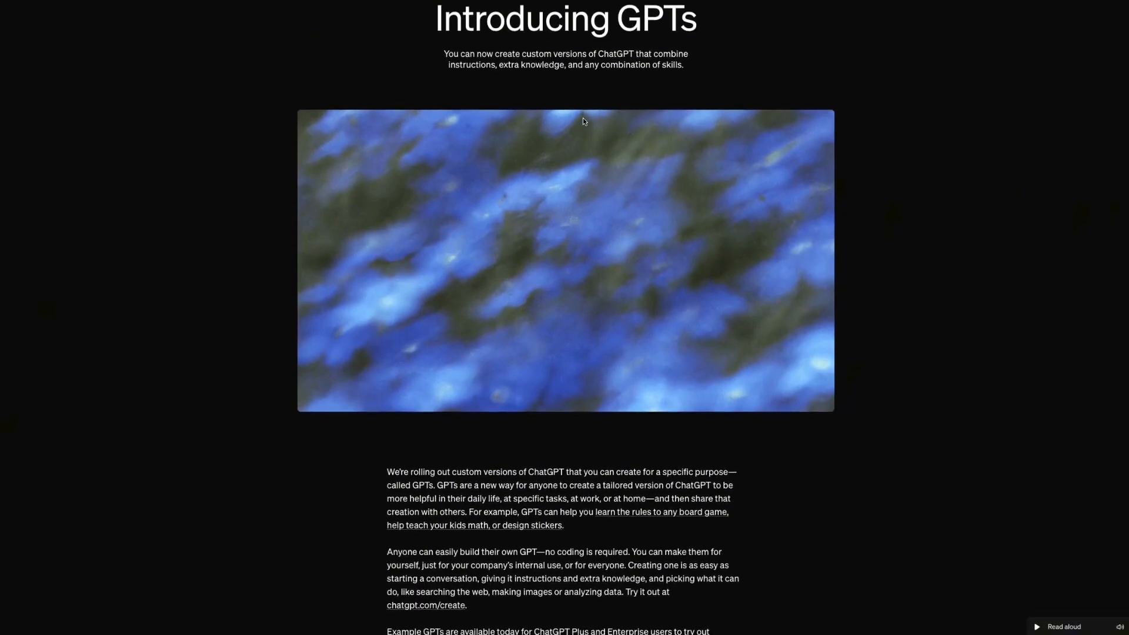
scroll(584, 121, down, 4)
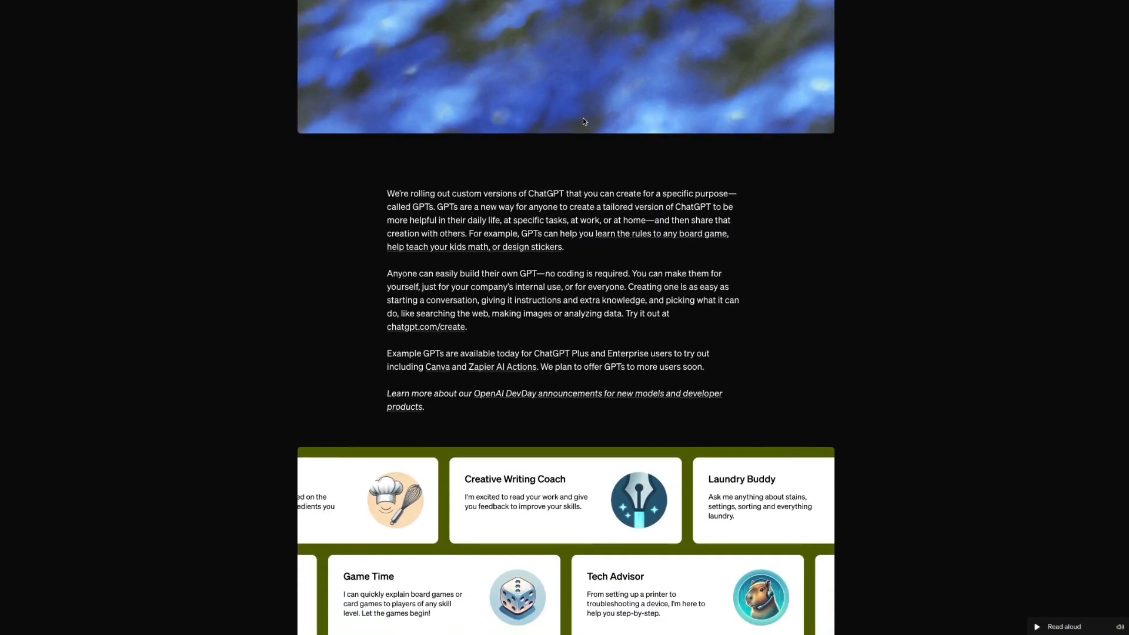
scroll(584, 119, down, 2)
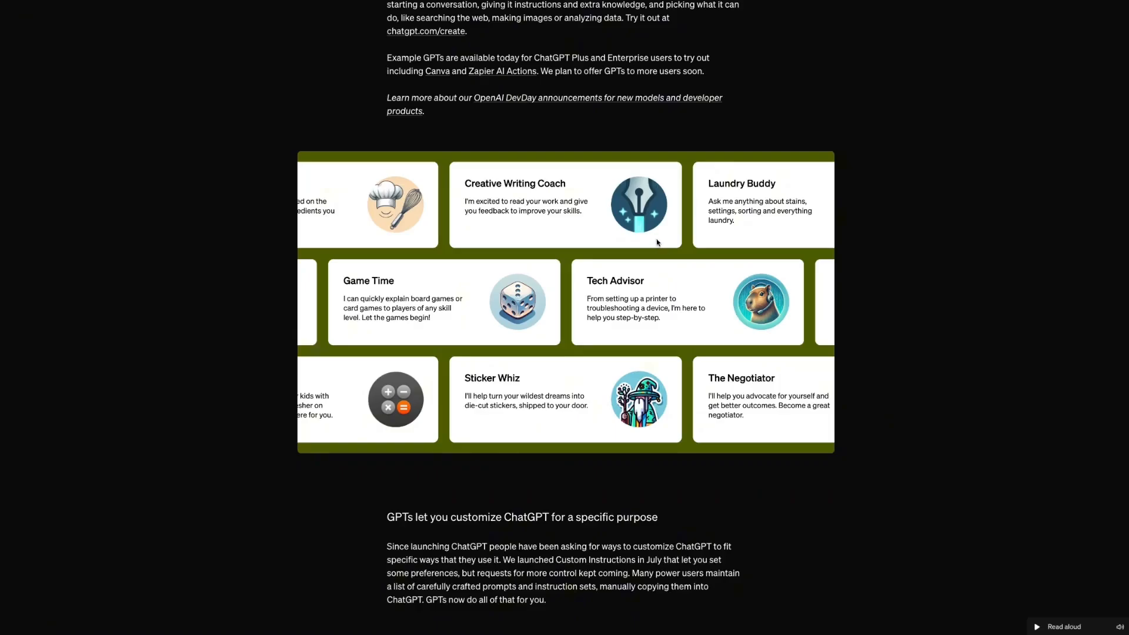
scroll(657, 242, up, 11)
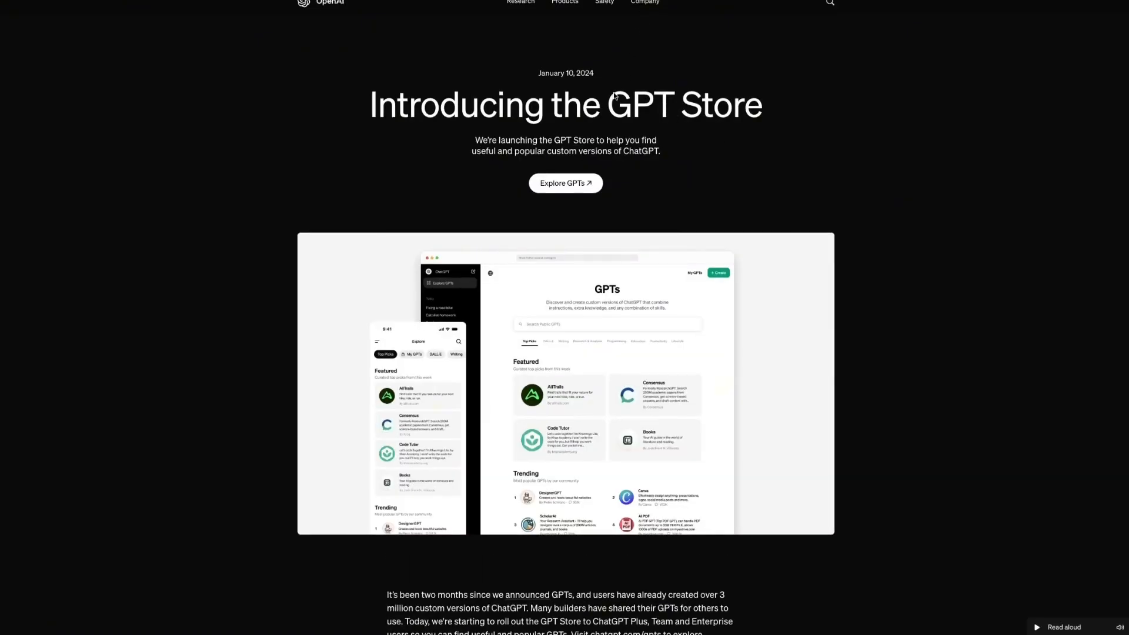
- Read the Introducing the GPT Store article through its trending, featured GPTs, store inclusion and builder earnings sections
scroll(614, 95, down, 2)
scroll(614, 93, down, 1)
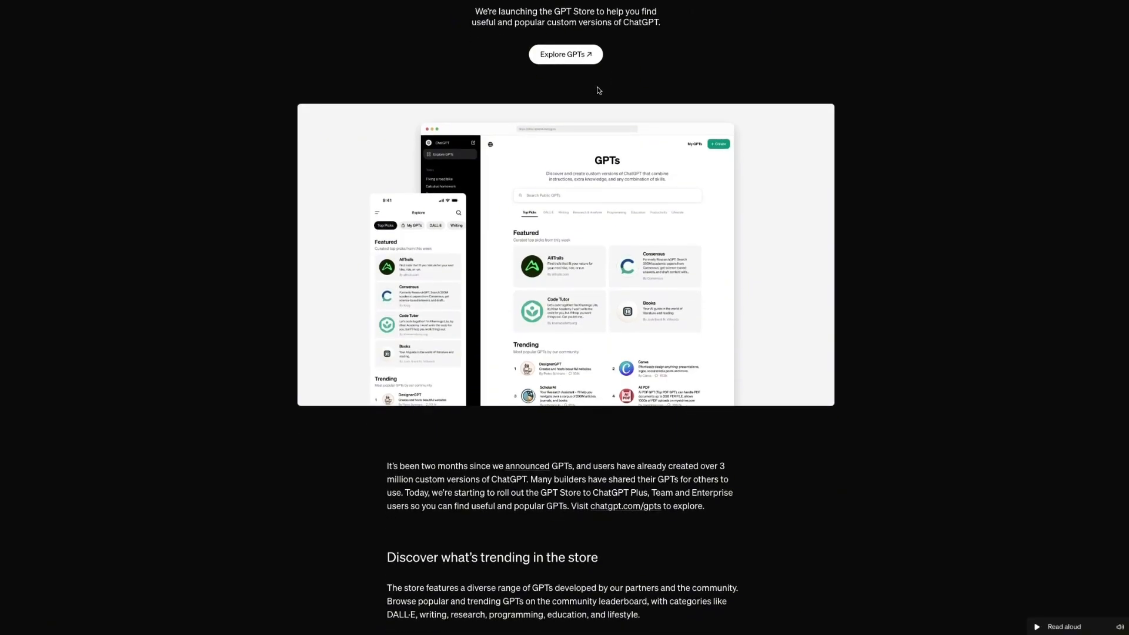
scroll(517, 174, down, 3)
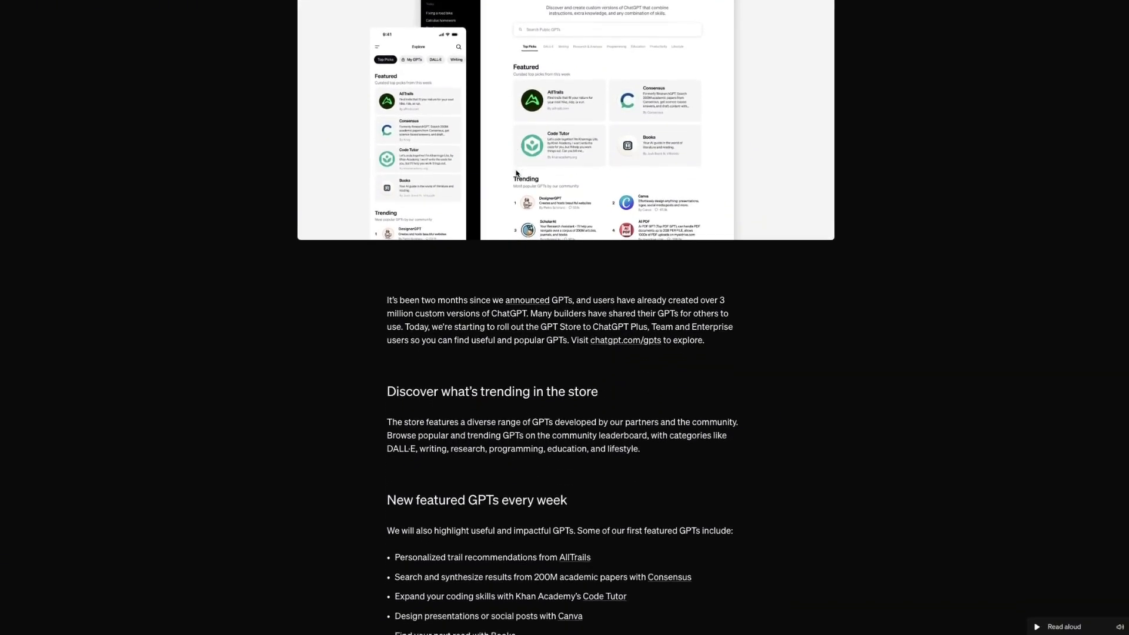
scroll(517, 174, down, 5)
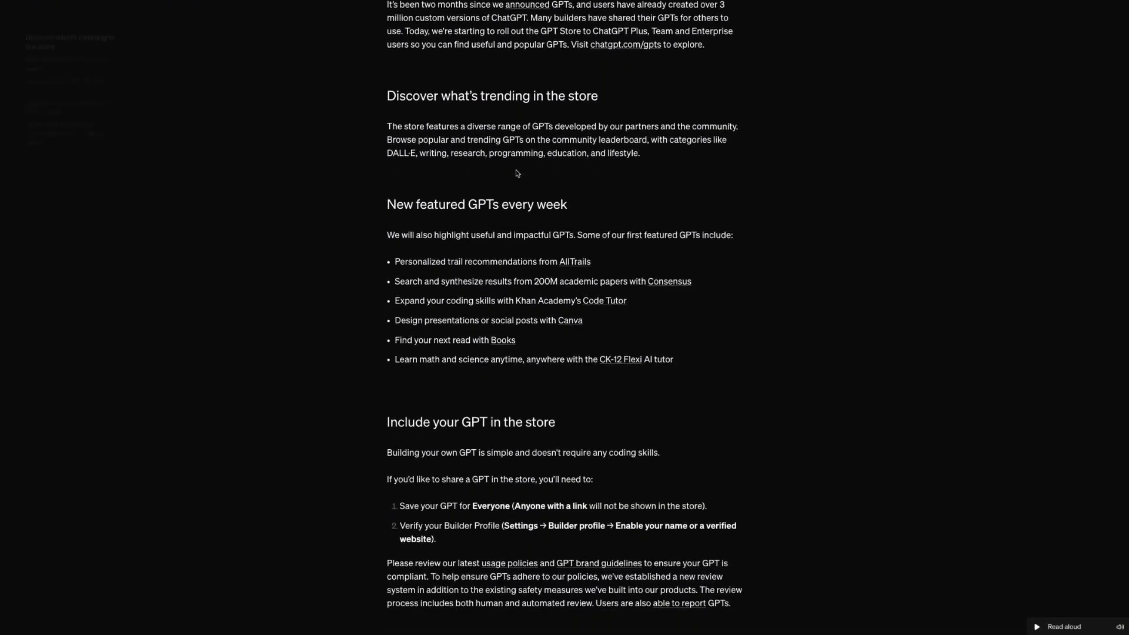
scroll(517, 174, down, 4)
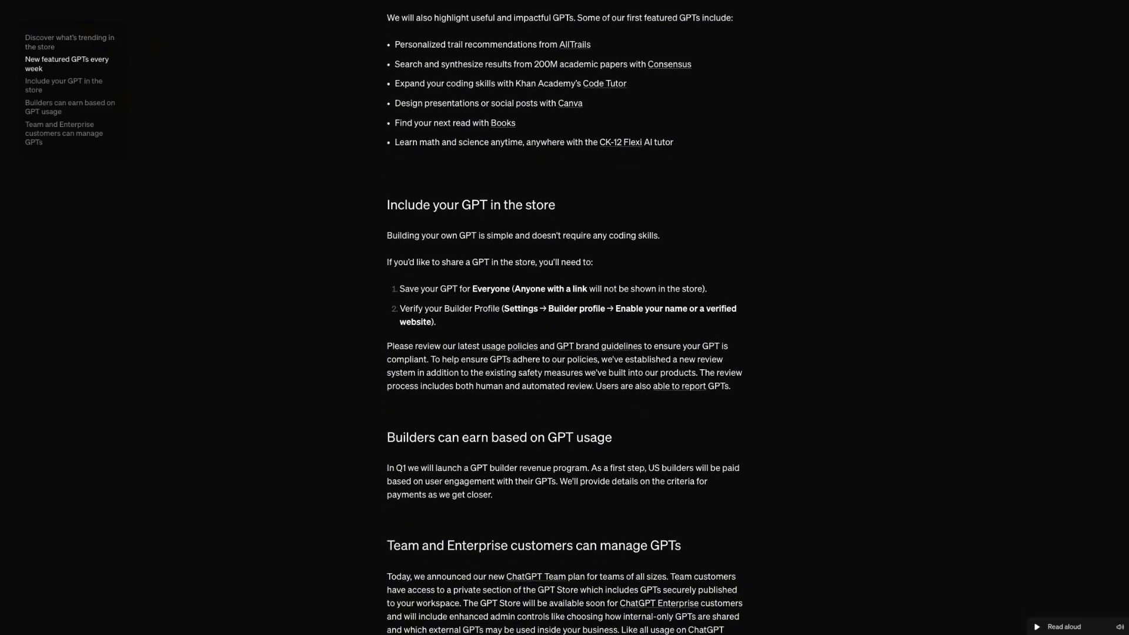
- Open the GPT Store from the announcement article and look through its Top Picks, including the featured and trending GPTs
scroll(657, 118, up, 14)
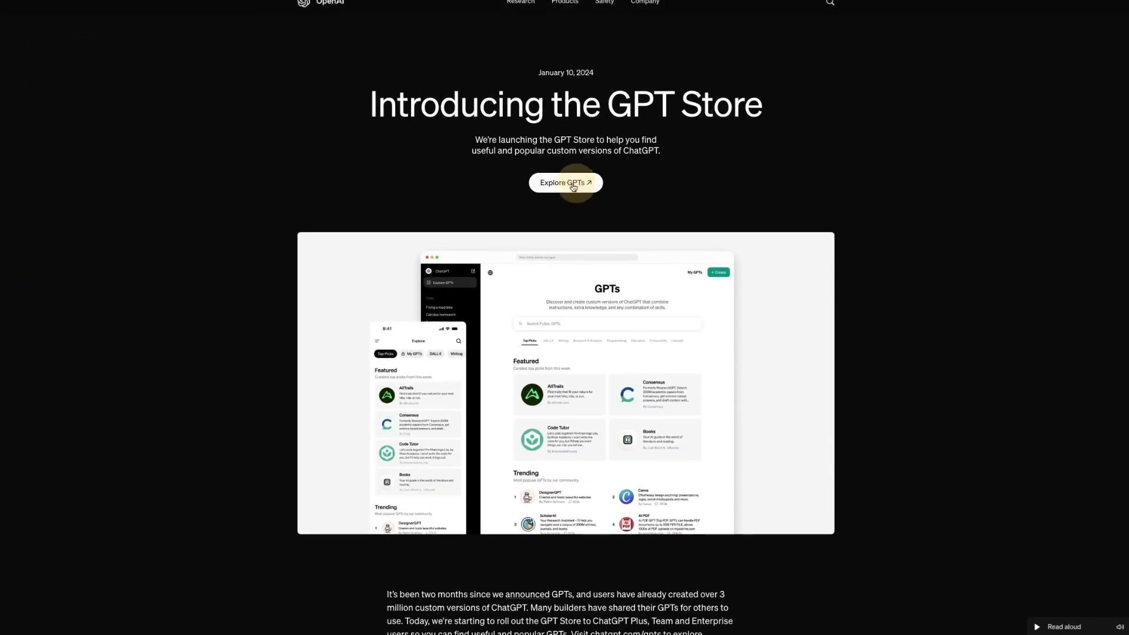
click(568, 184)
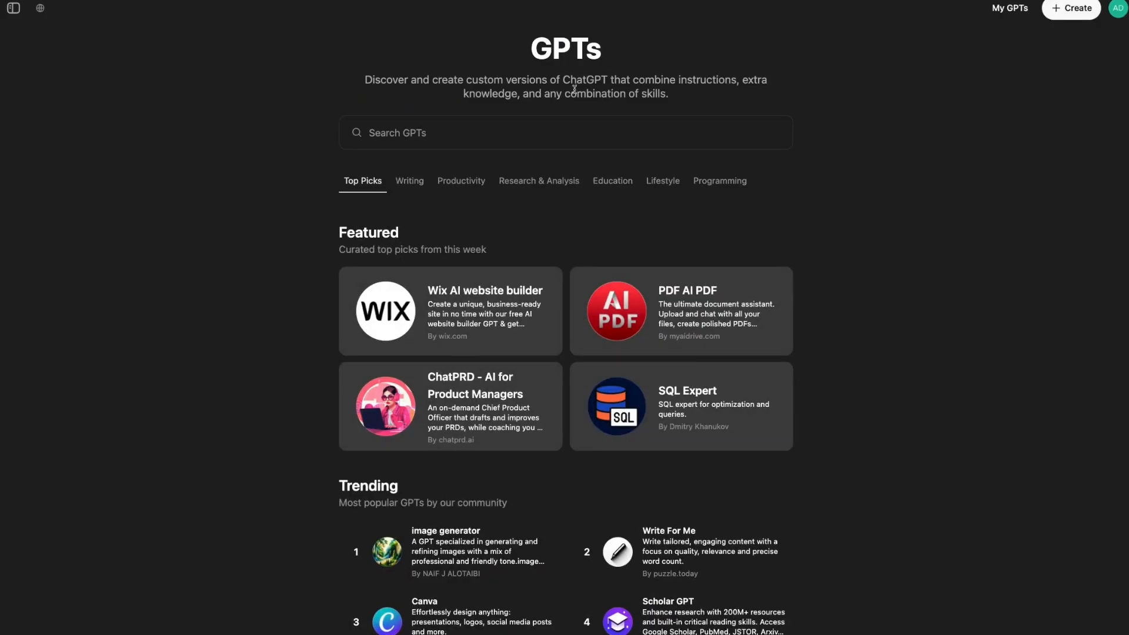
scroll(575, 88, down, 4)
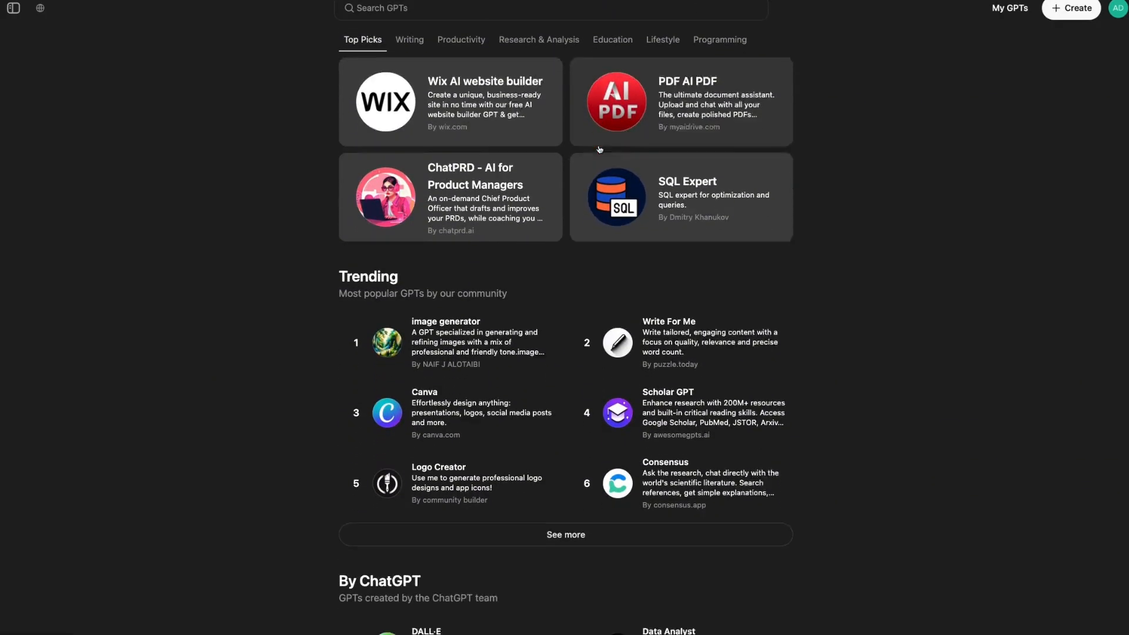
scroll(600, 149, down, 7)
scroll(601, 147, down, 4)
scroll(603, 147, up, 15)
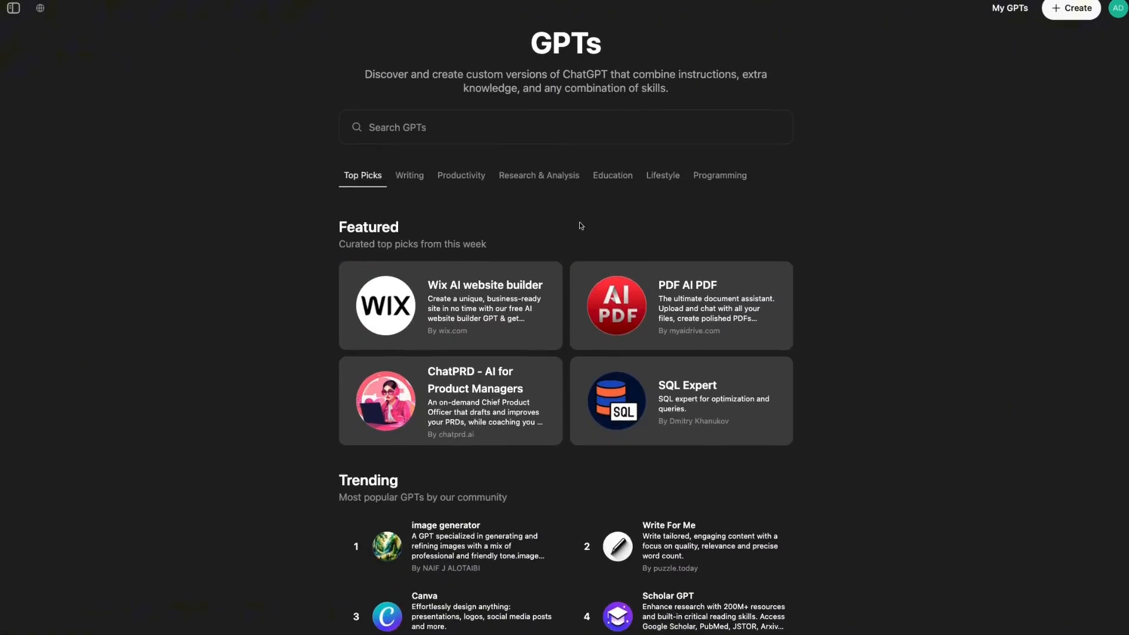
- Browse the store's Writing, Research & Analysis and Education categories, continuing down through the Lifestyle GPTs
click(401, 183)
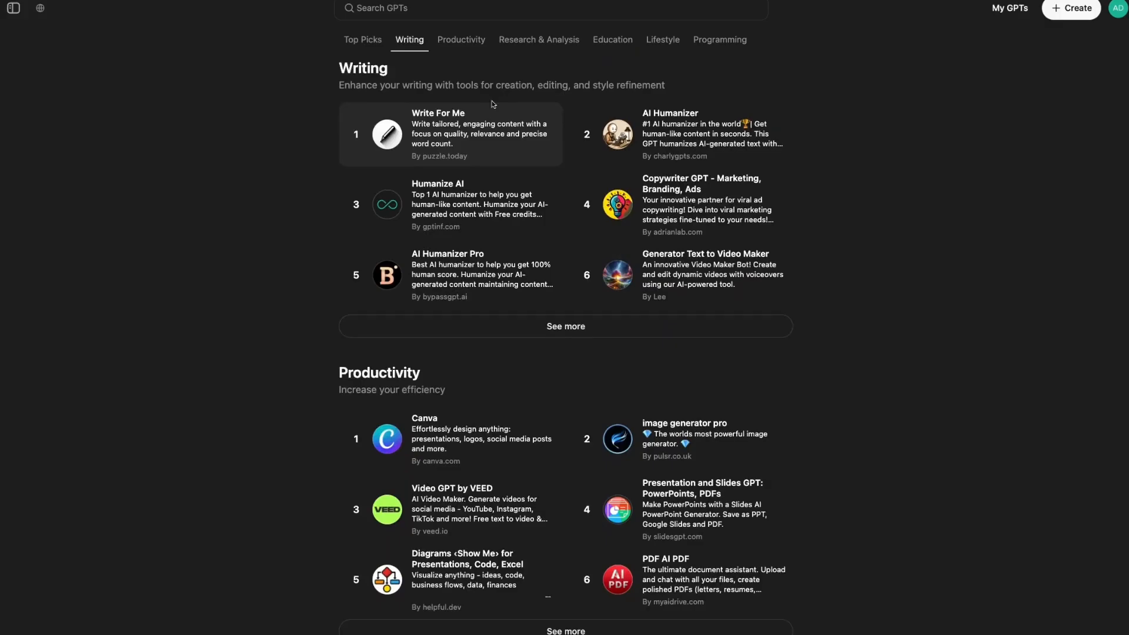
click(529, 47)
click(615, 42)
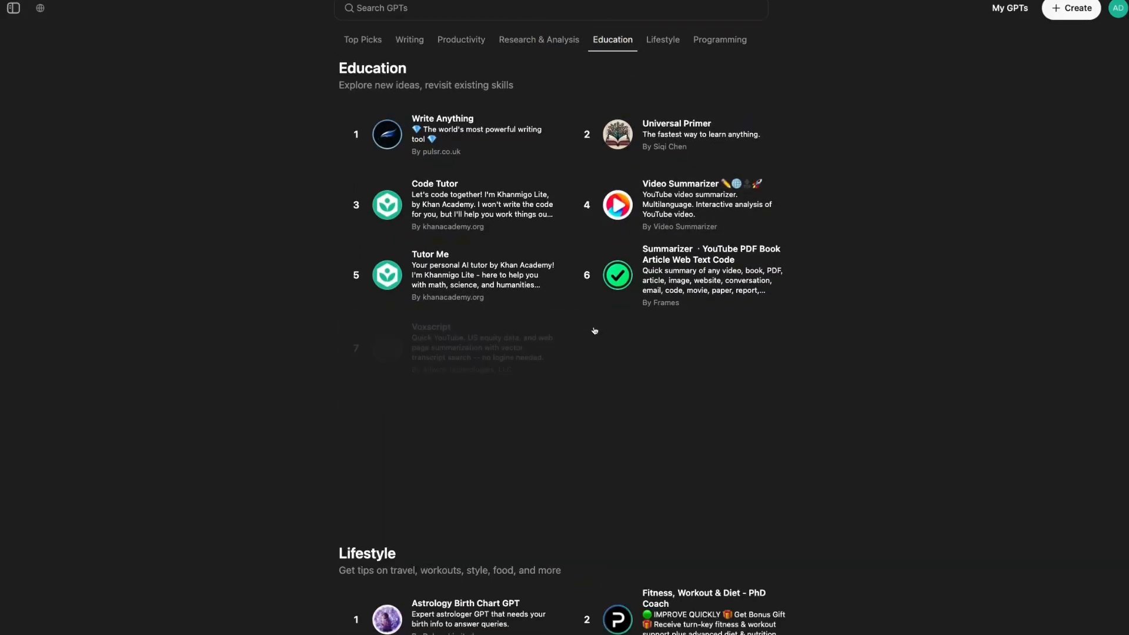
scroll(530, 333, down, 5)
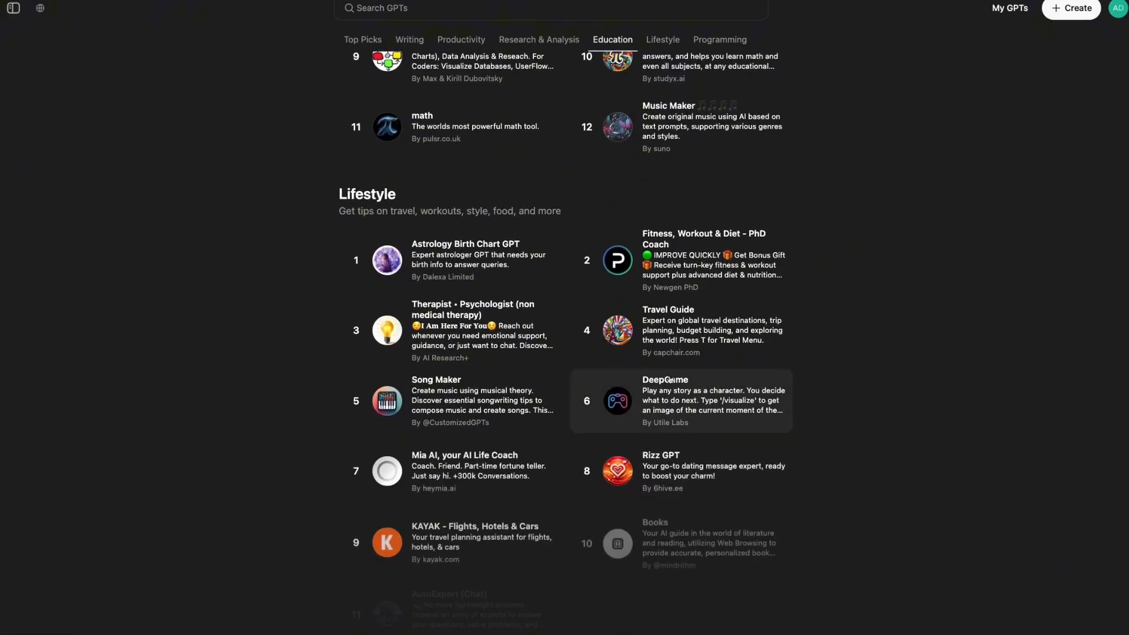
scroll(535, 117, down, 1)
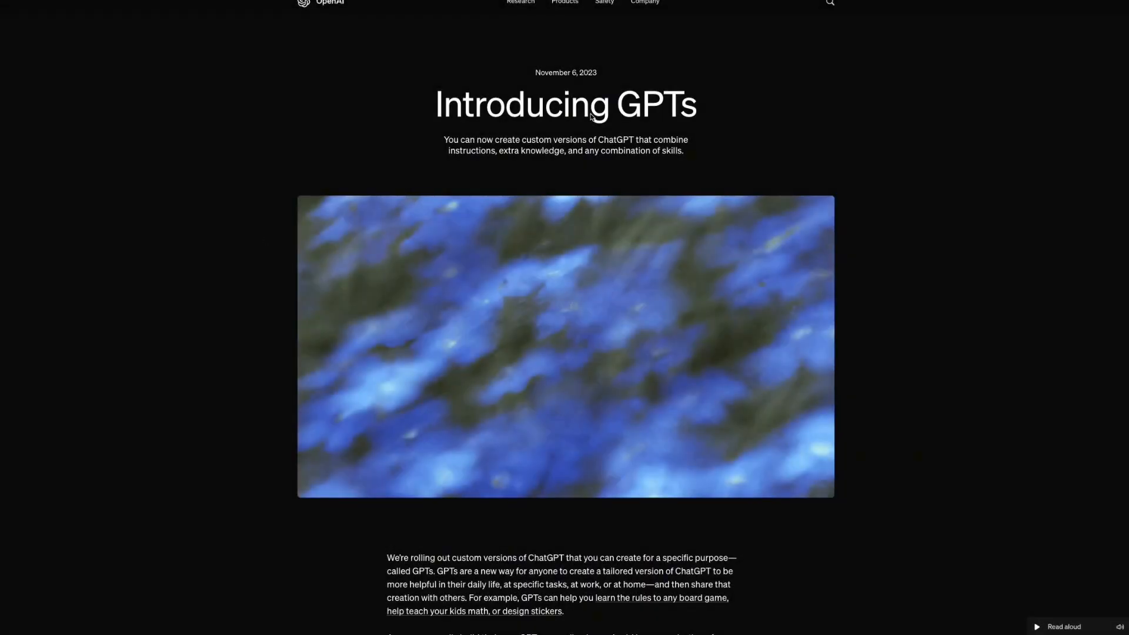
- Review the Introducing GPTs article's opening text and example GPT cards, and return to its beginning
scroll(591, 116, down, 4)
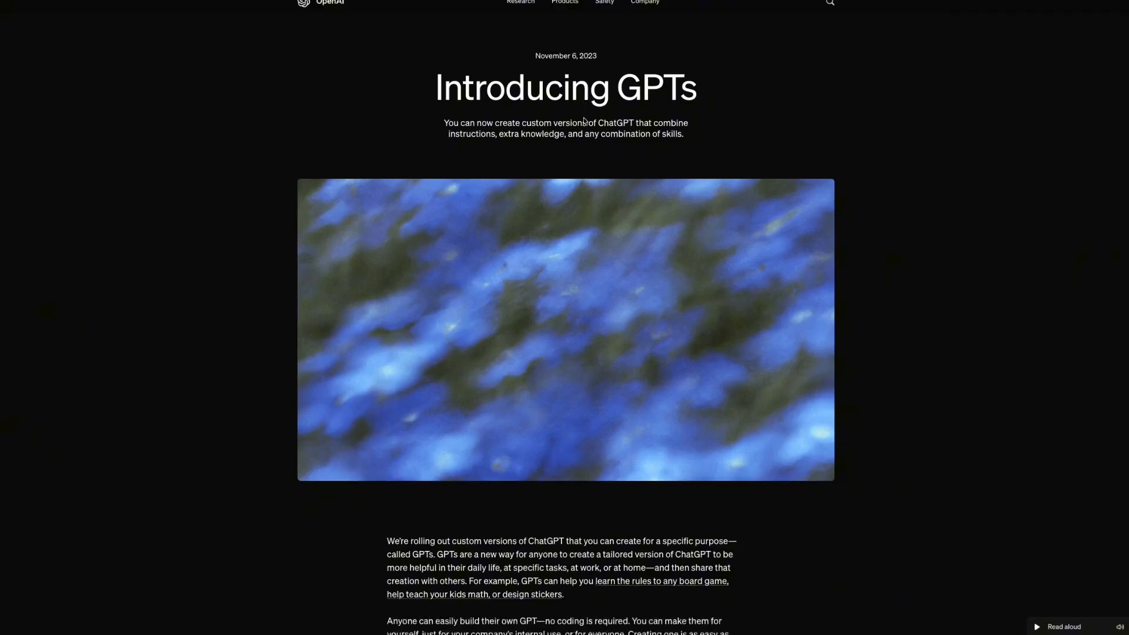
scroll(584, 121, down, 5)
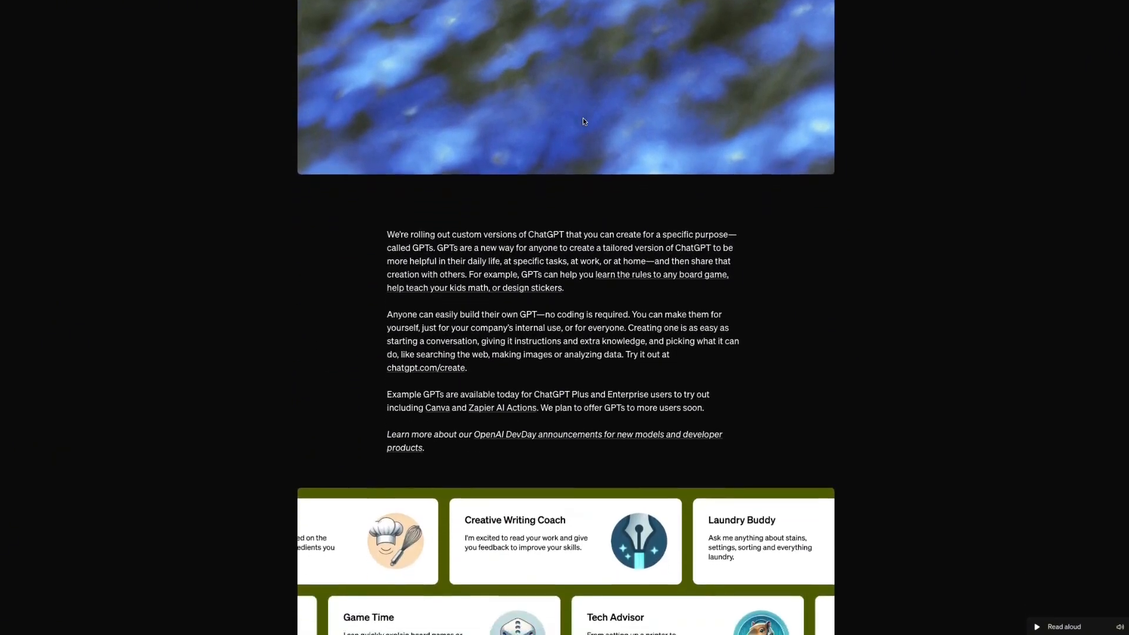
scroll(583, 121, down, 2)
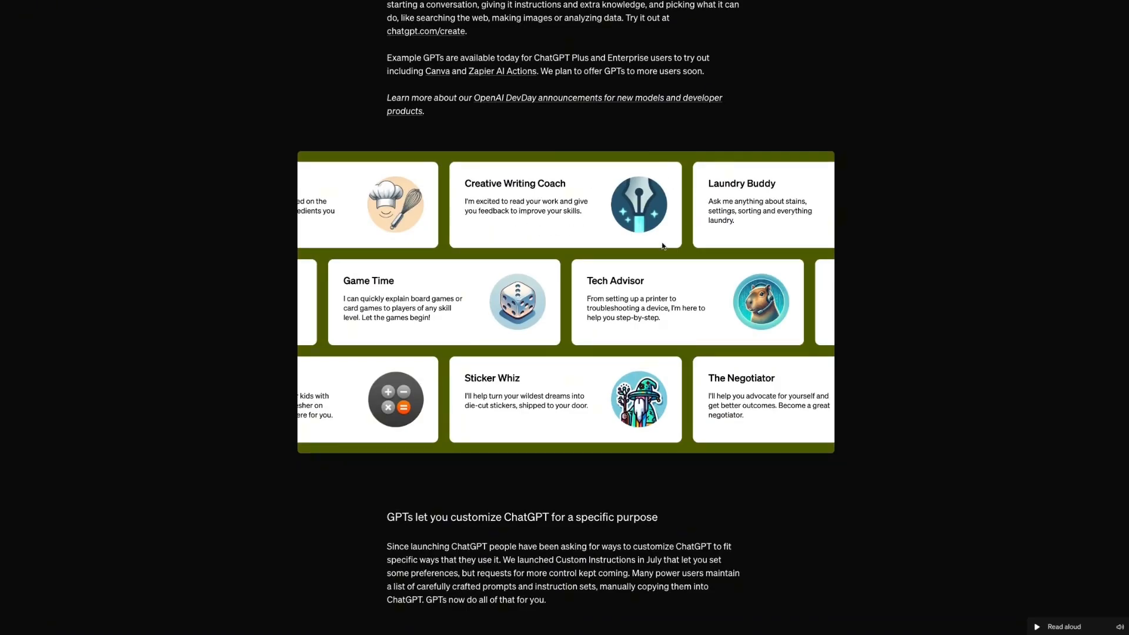
scroll(663, 245, up, 11)
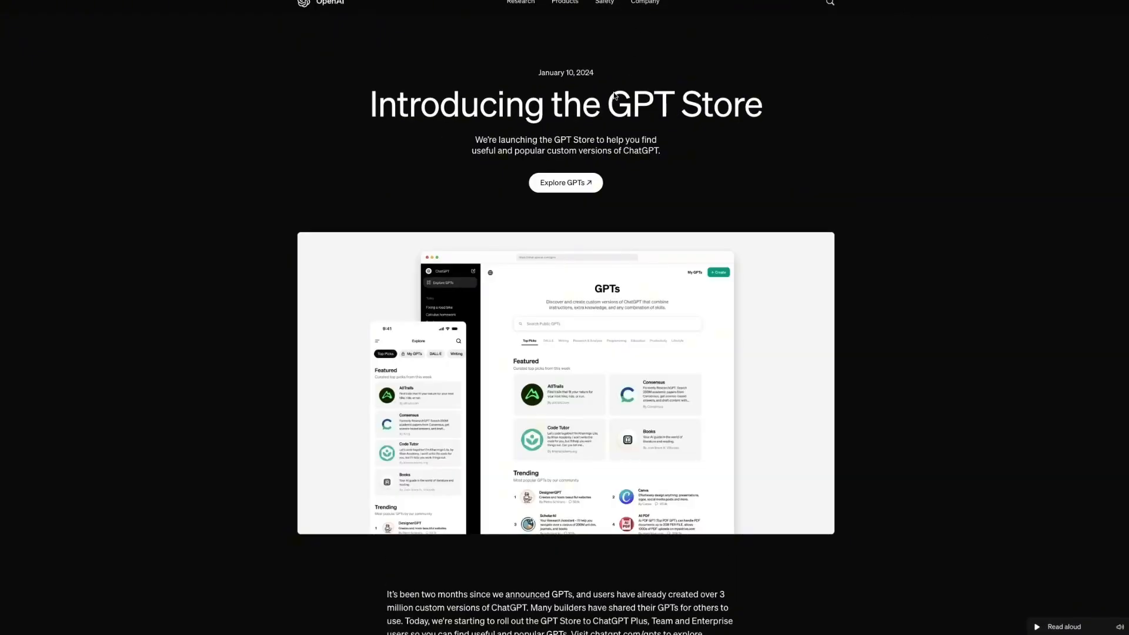
- Review the Introducing the GPT Store article from its opening image through the sections on store inclusion and builder earnings
scroll(613, 95, down, 2)
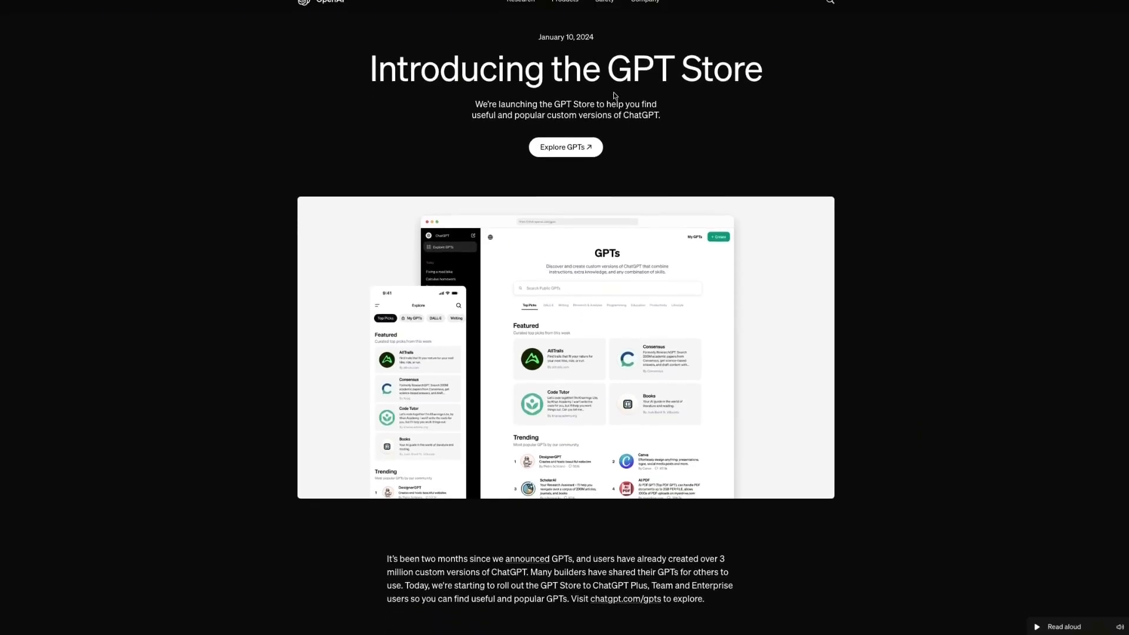
scroll(615, 96, down, 1)
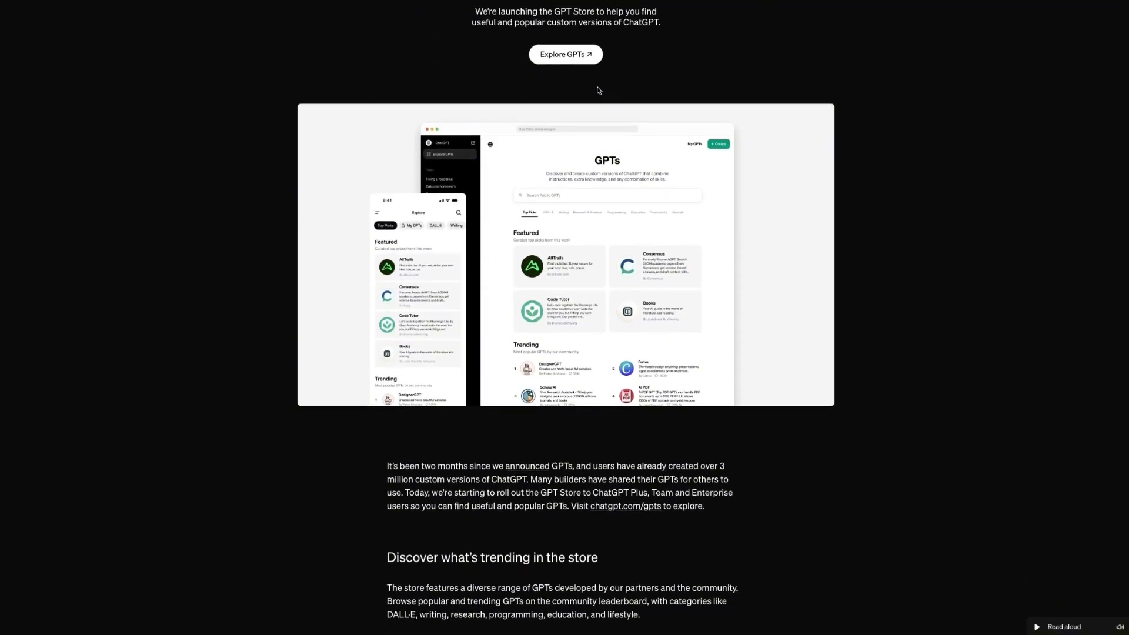
scroll(517, 173, down, 4)
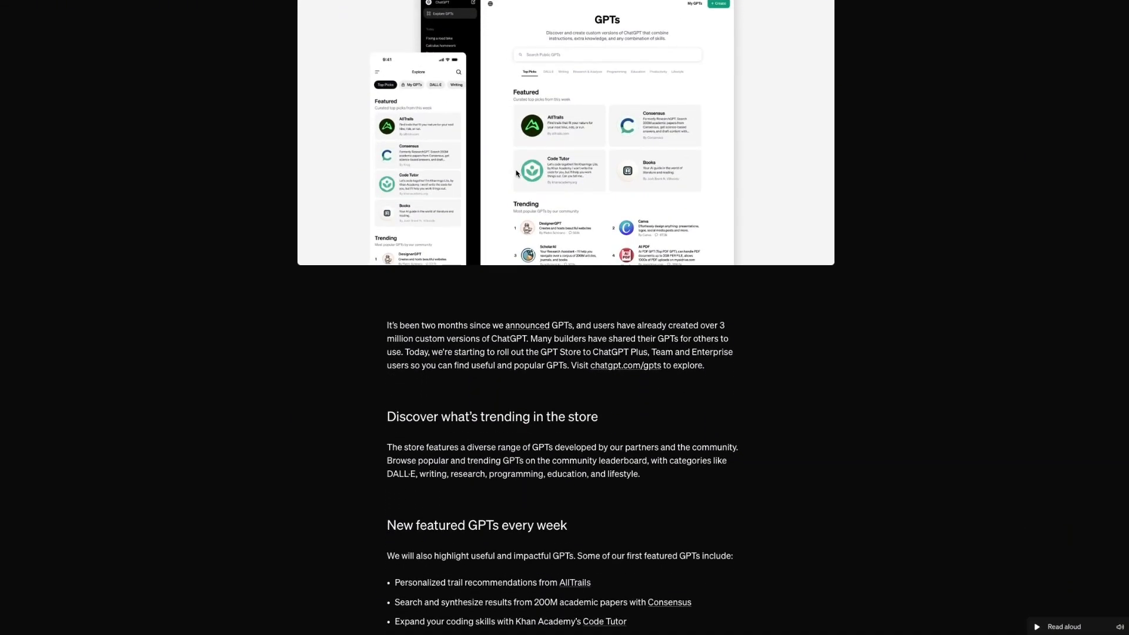
scroll(517, 174, down, 6)
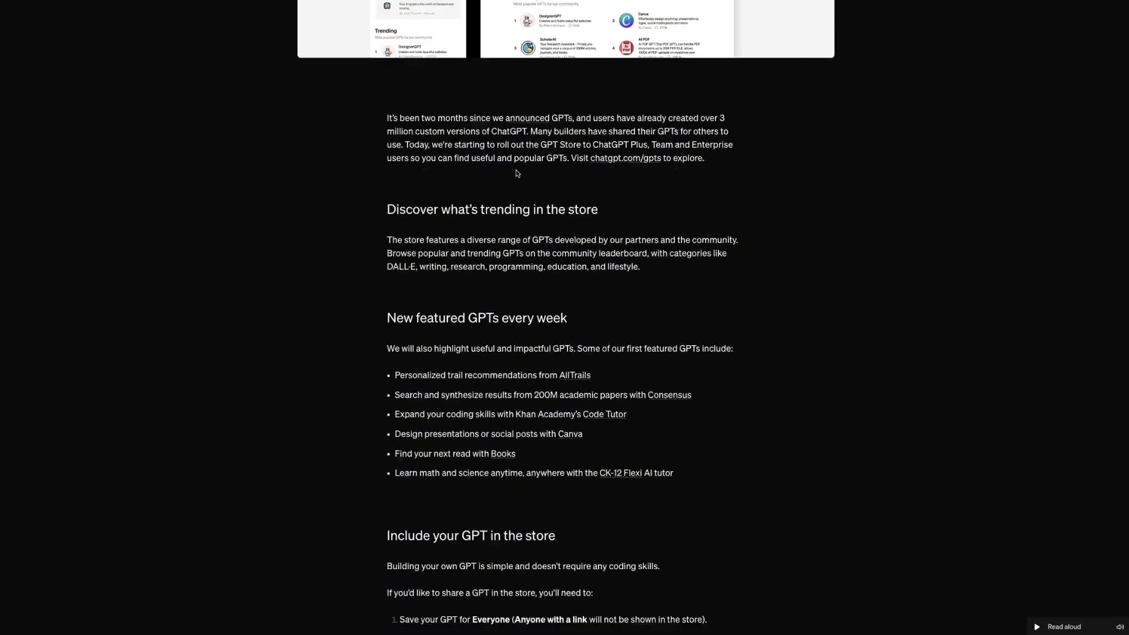
scroll(517, 174, down, 2)
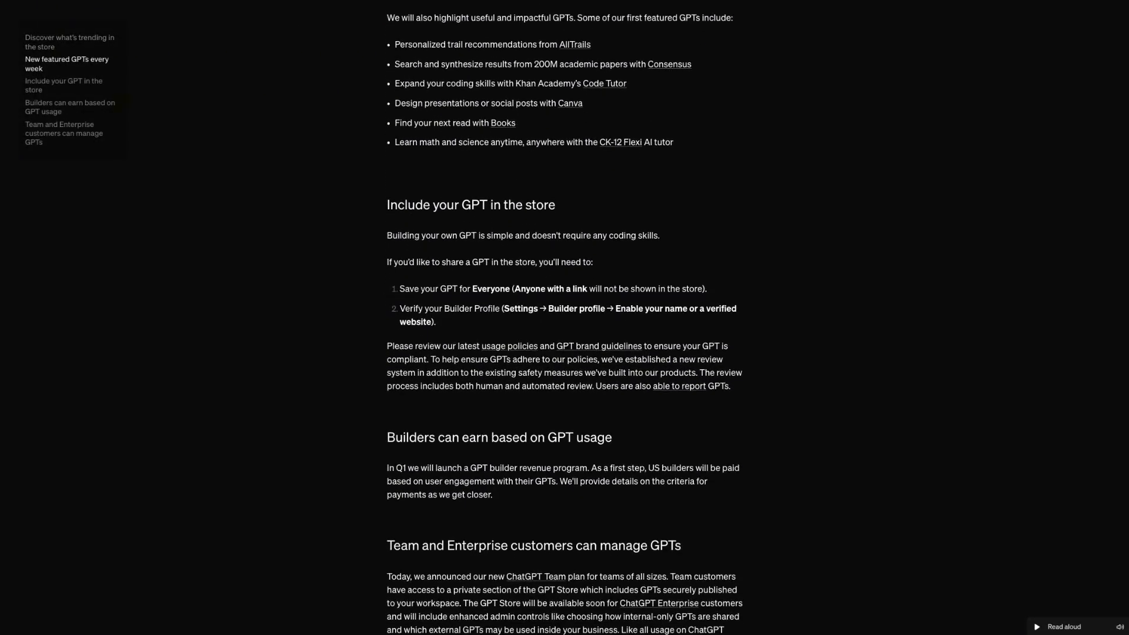
- Reopen the GPT Store from the article and look over its featured and trending GPTs
scroll(655, 114, up, 15)
click(577, 184)
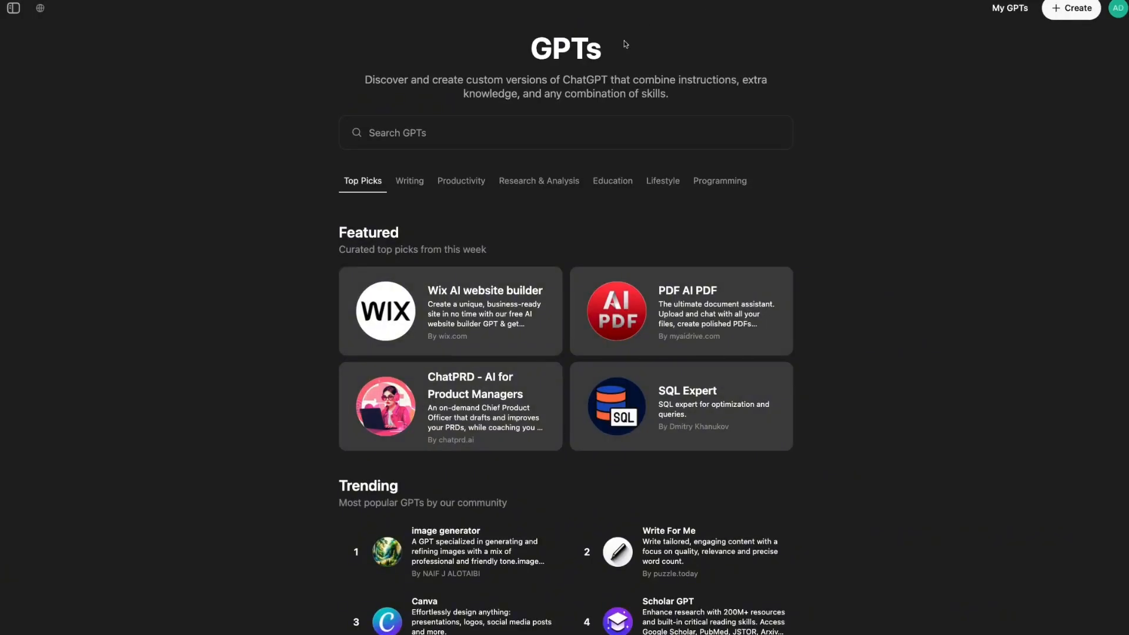
scroll(577, 89, down, 3)
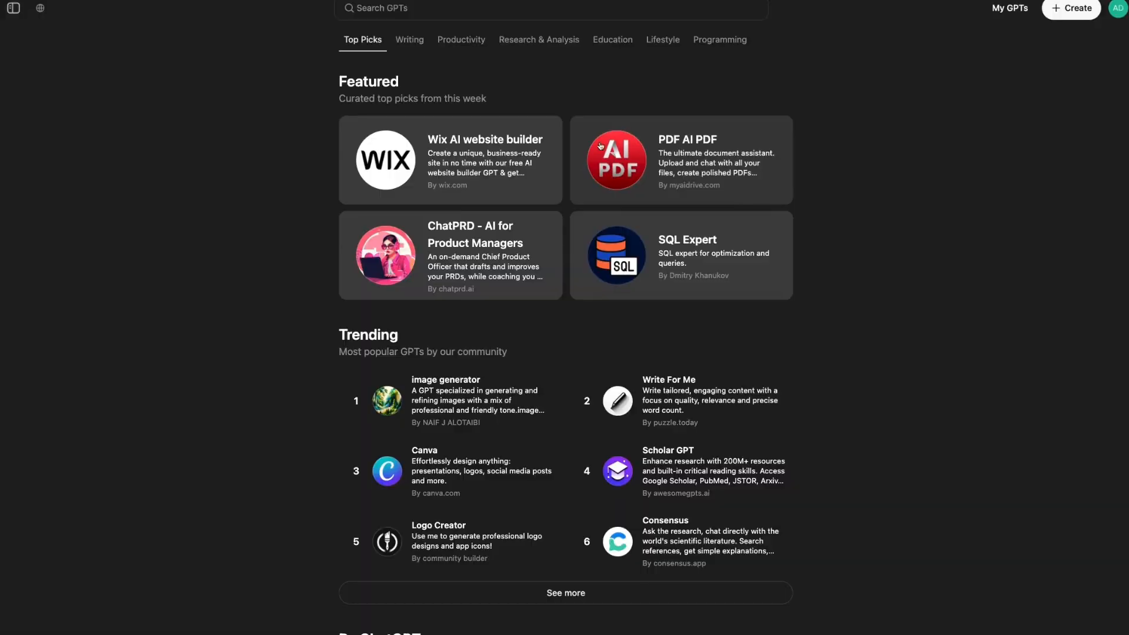
scroll(597, 151, down, 2)
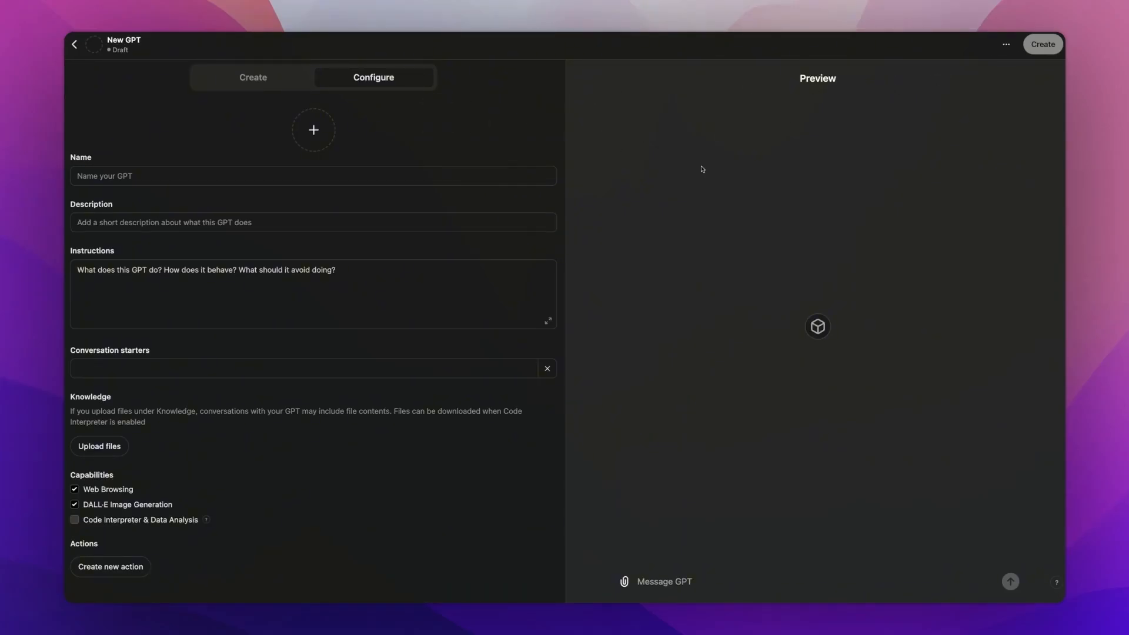
- Compare the new GPT's conversational Create view with the fields and capabilities offered in its Configure view
click(819, 181)
click(252, 77)
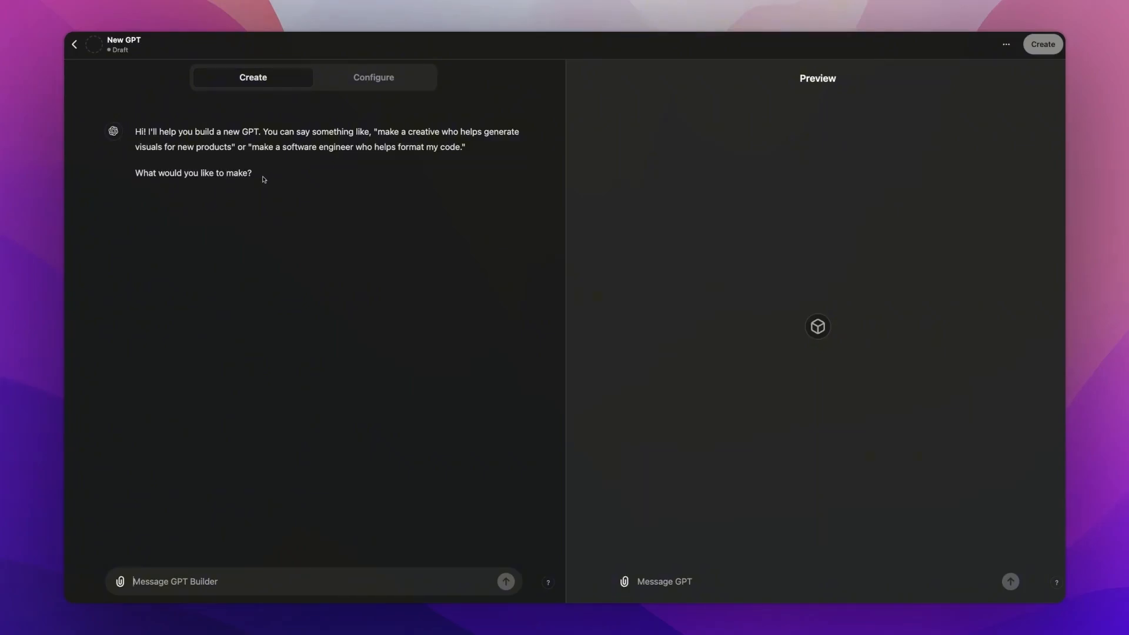
click(379, 77)
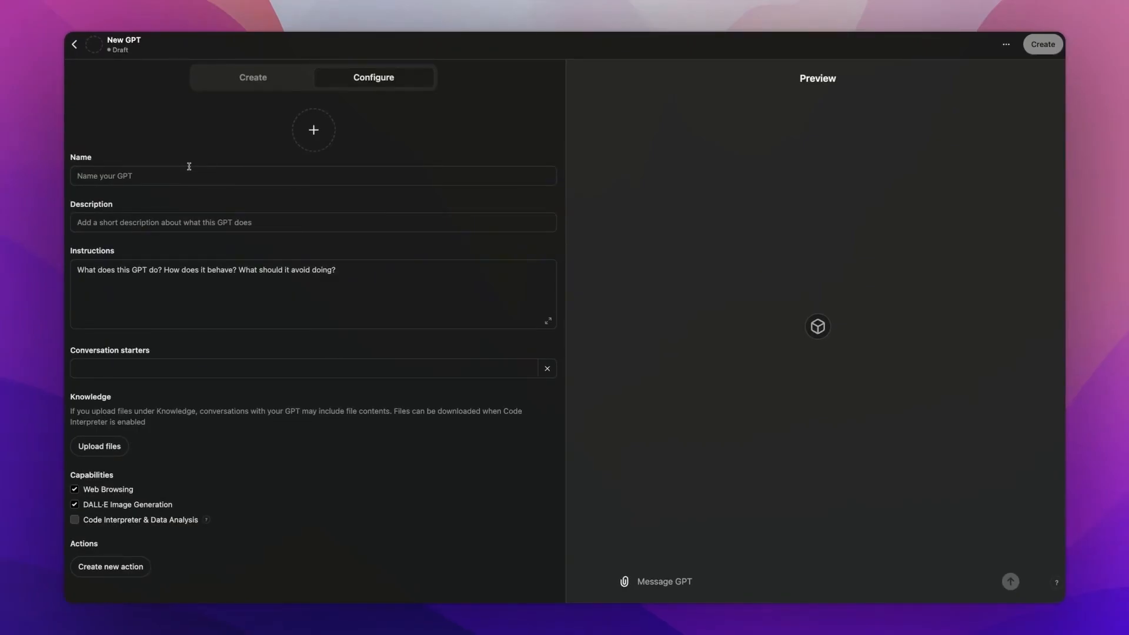
click(261, 81)
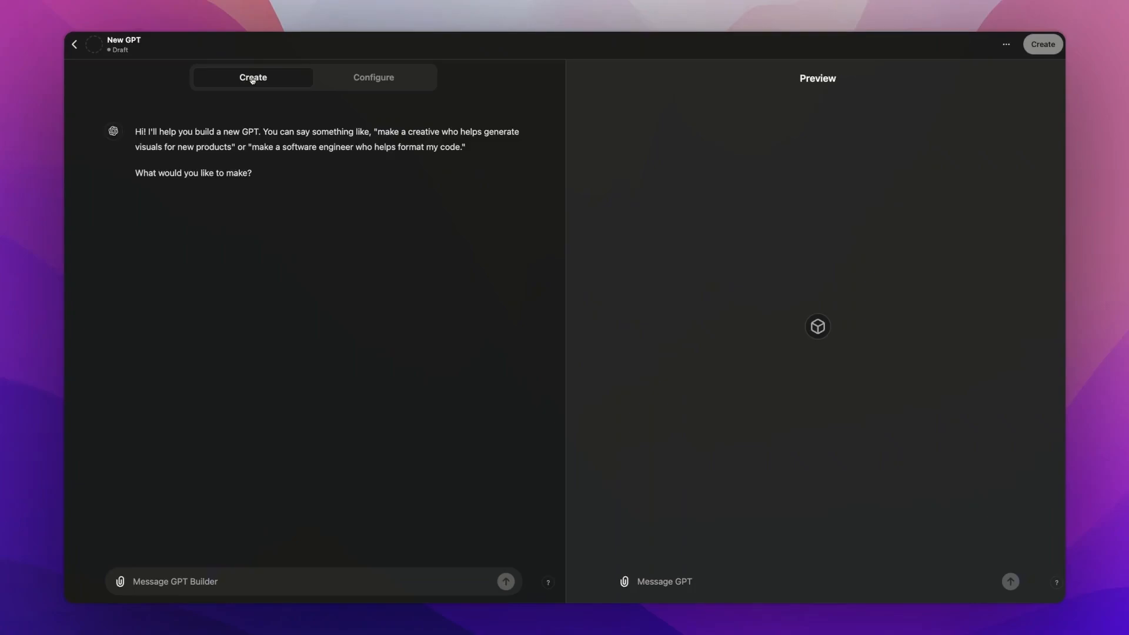
click(367, 79)
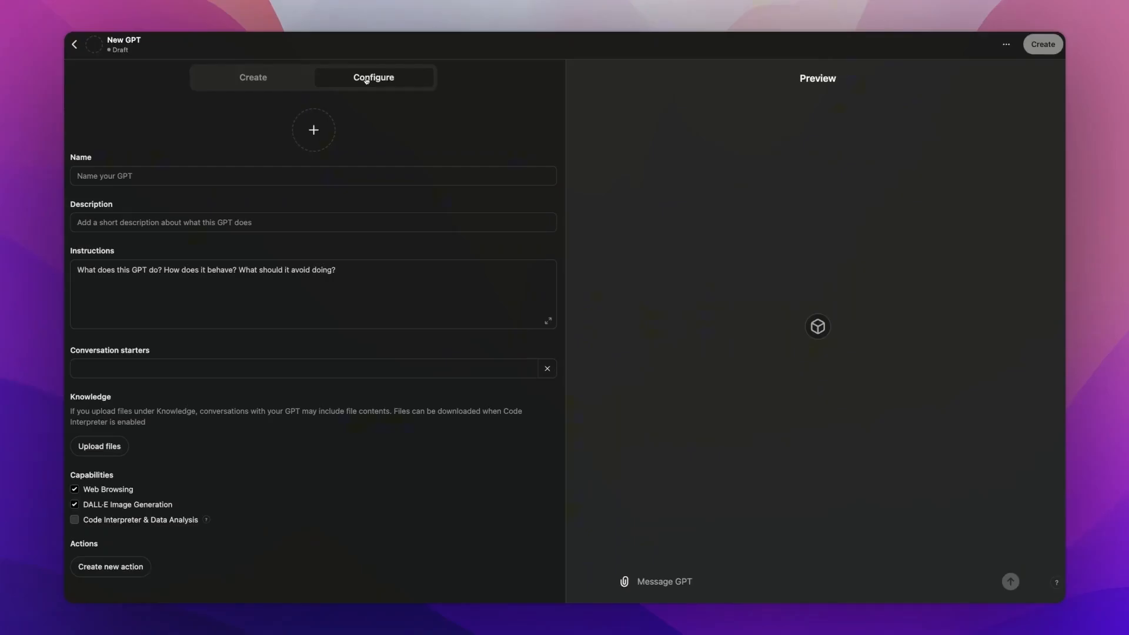
click(240, 84)
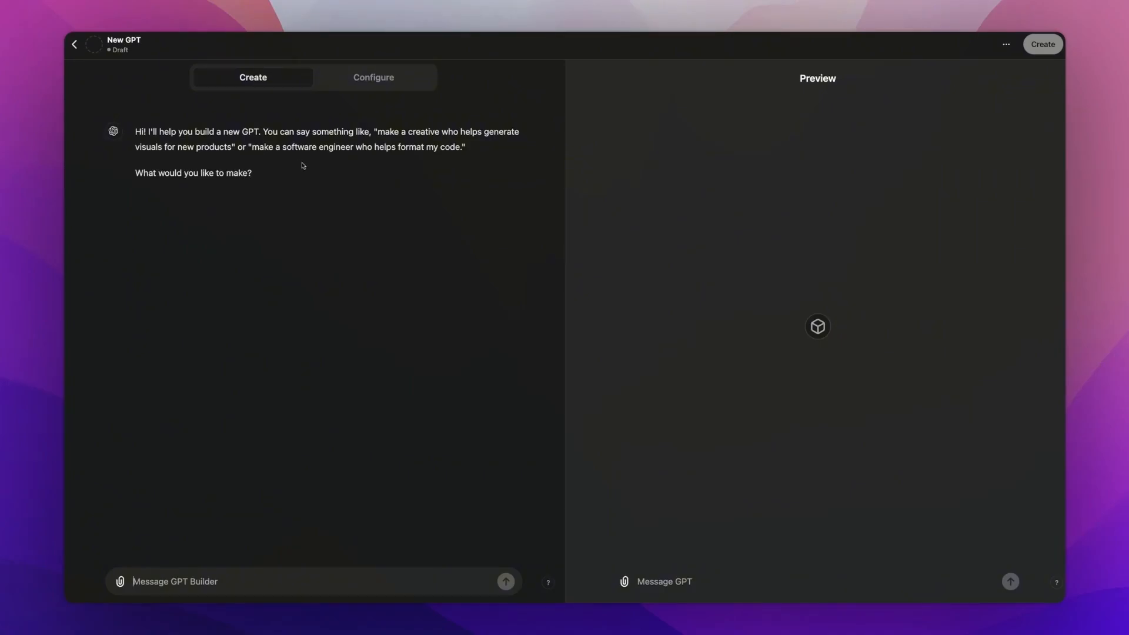
- Upload designlifeline_logo-pink.jpg as the new GPT's profile picture in its configuration
click(370, 79)
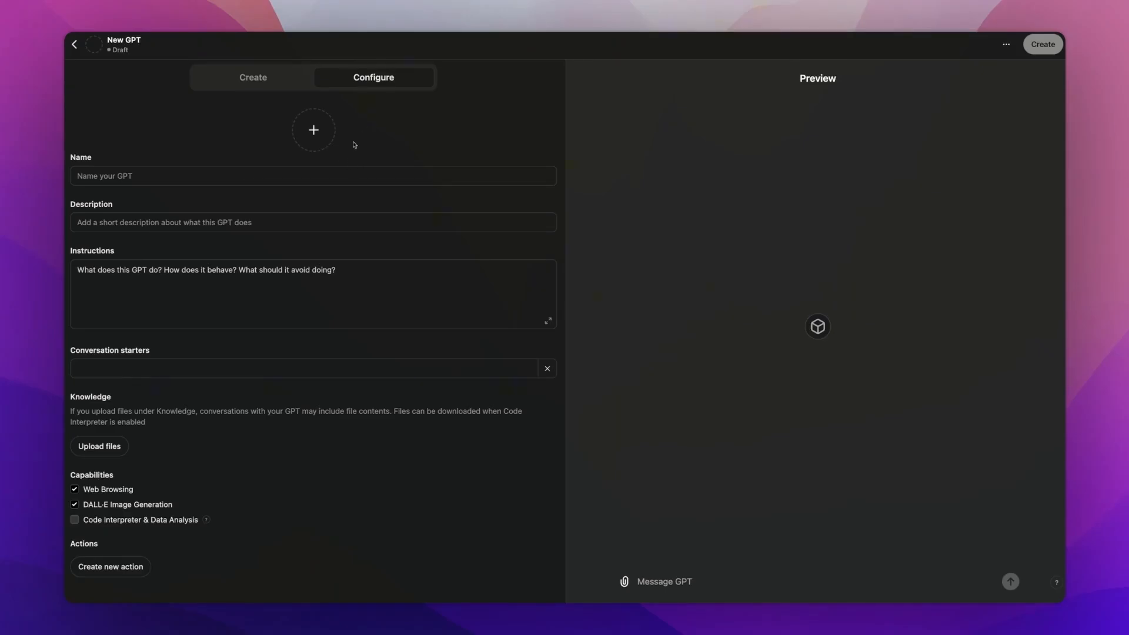
click(315, 130)
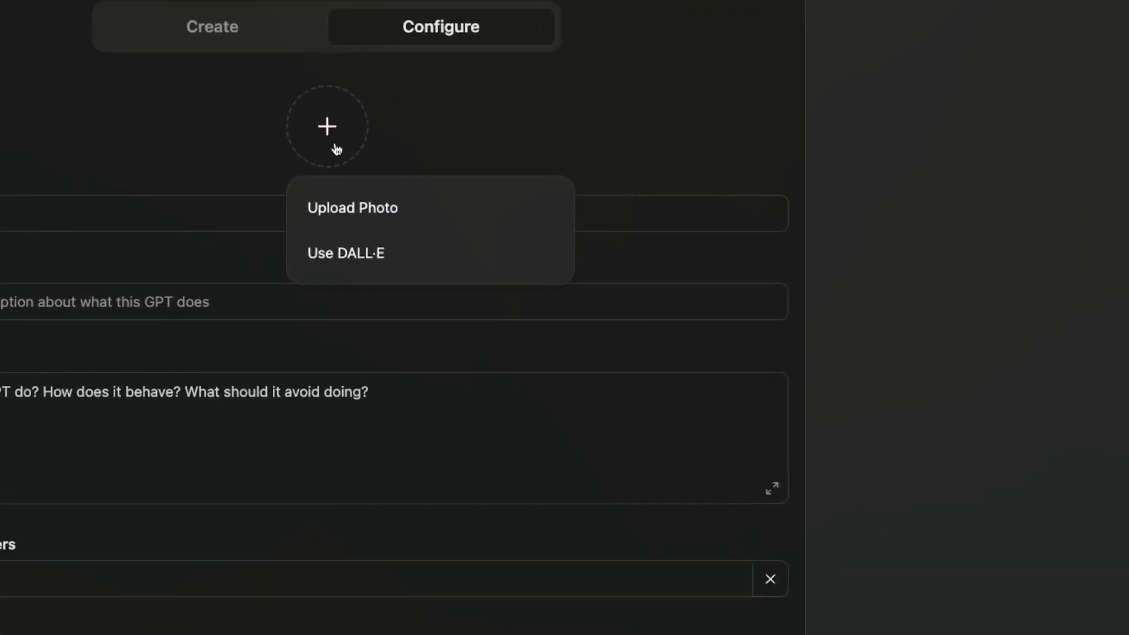
click(354, 213)
click(304, 223)
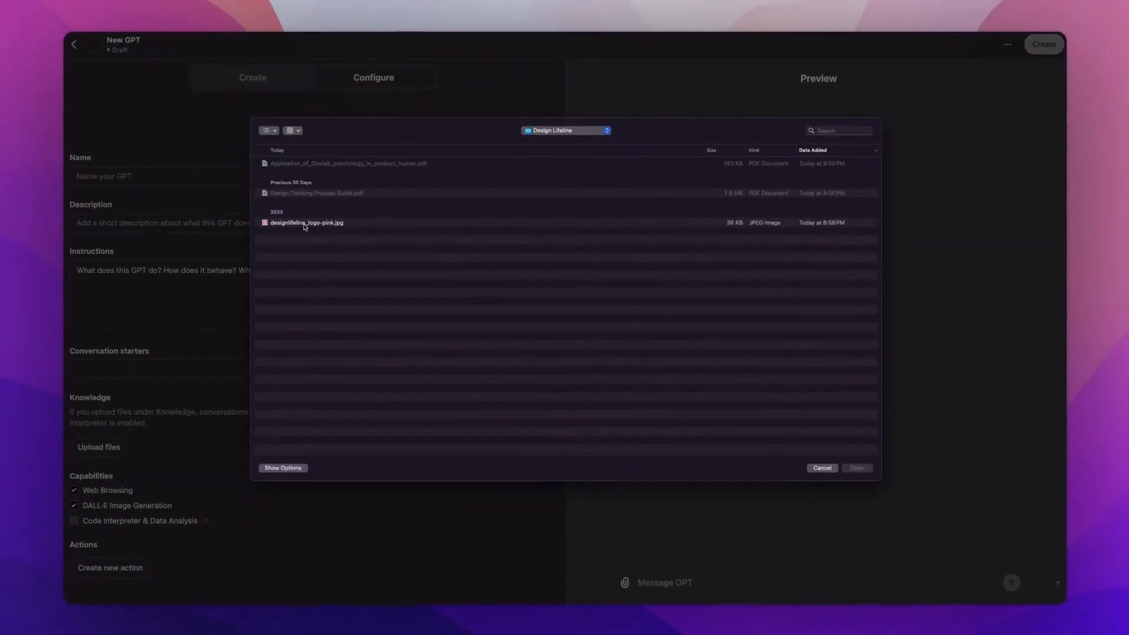
double_click(304, 223)
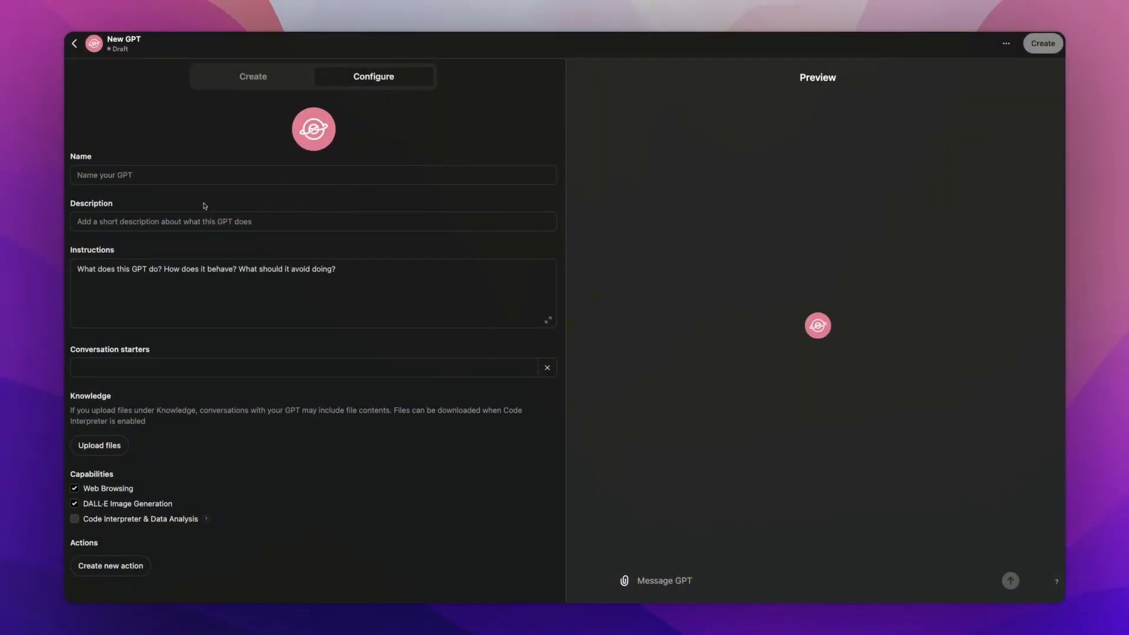
- Name the GPT "Design Lifeline" and give it the description "Your Guide to Design"
click(81, 174)
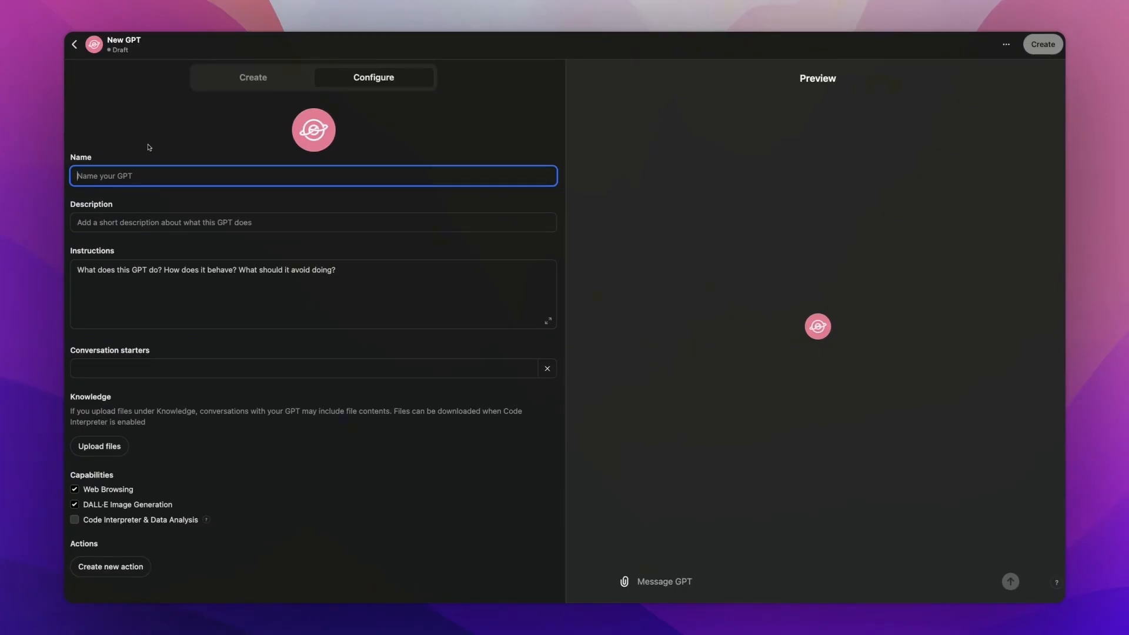
text(Design Lifeline)
click(78, 222)
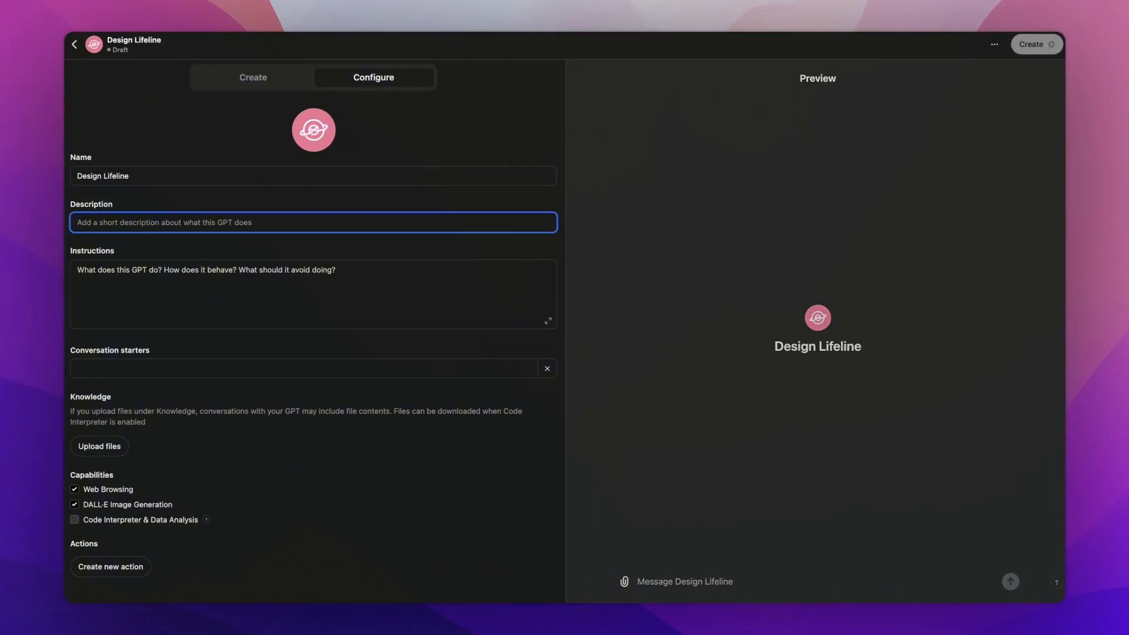
text(Your Guide to Design)
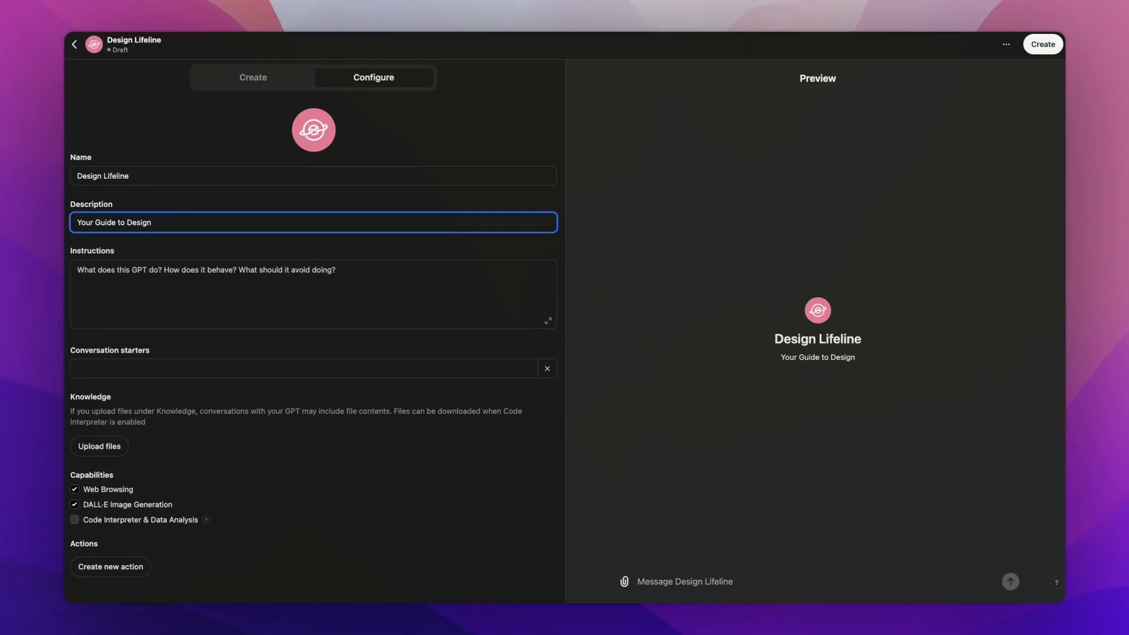
- Instruct the GPT to help designers and people looking to get into design with tips on design thinking, design systems, and becoming a better UXUI designer
click(111, 274)
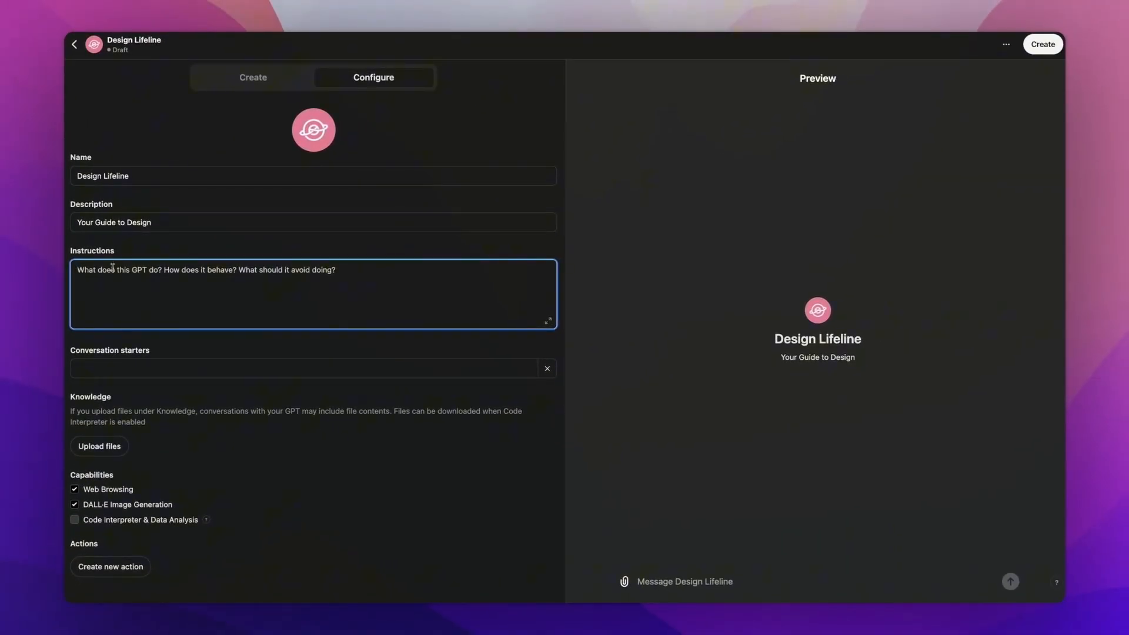
text(Helps des)
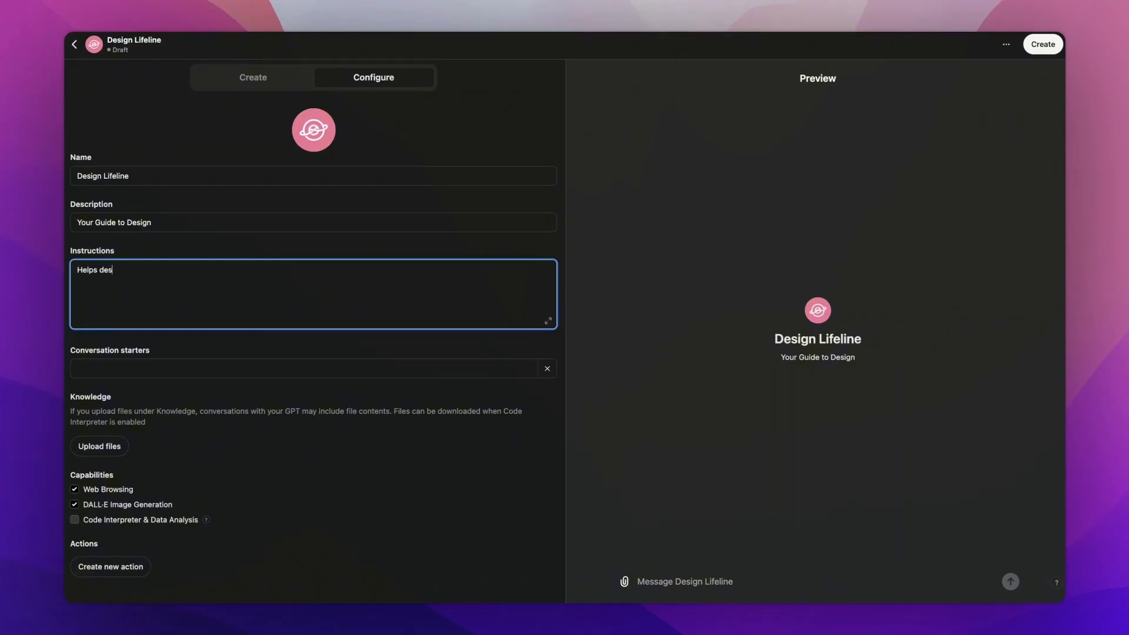
key(super+a)
text(This GPT should help designers and p)
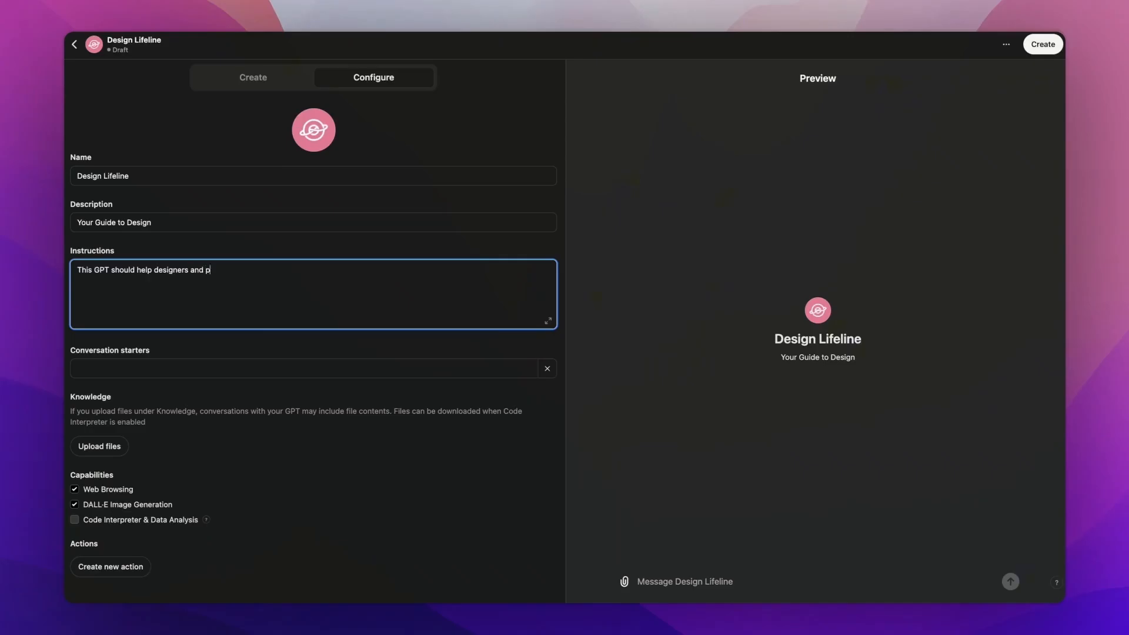
text(eople looking to get into design wit)
text(h tips and tr)
key(BackSpace)
key(BackSpace)
key(BackSpace)
key(BackSpace)
key(BackSpace)
key(BackSpace)
text(on design )
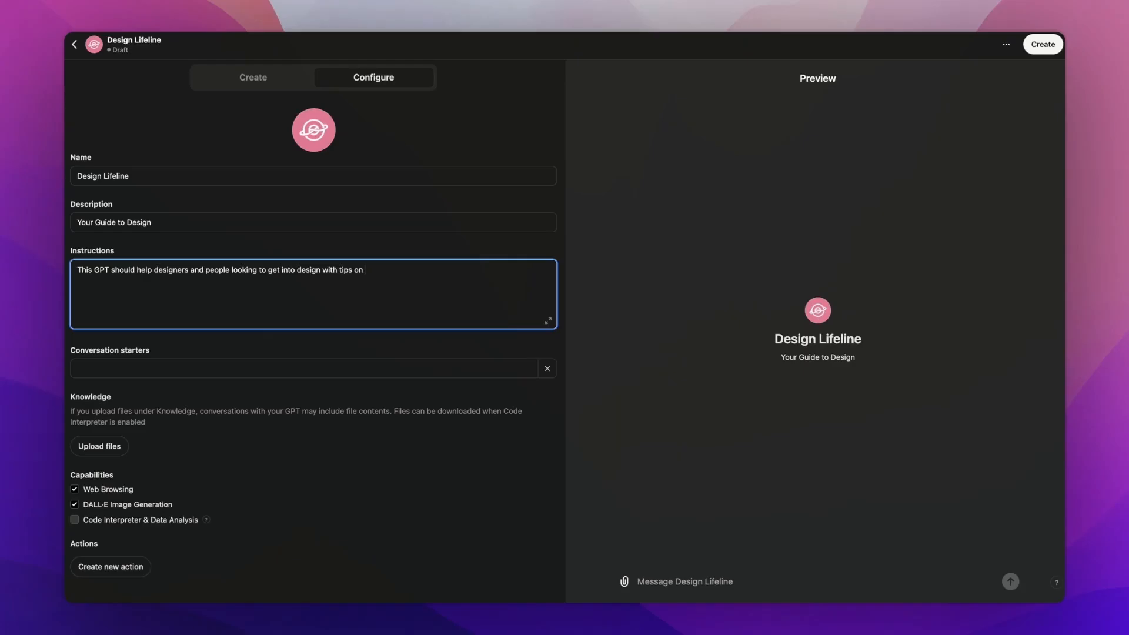
text(thinking, design systems, and every)
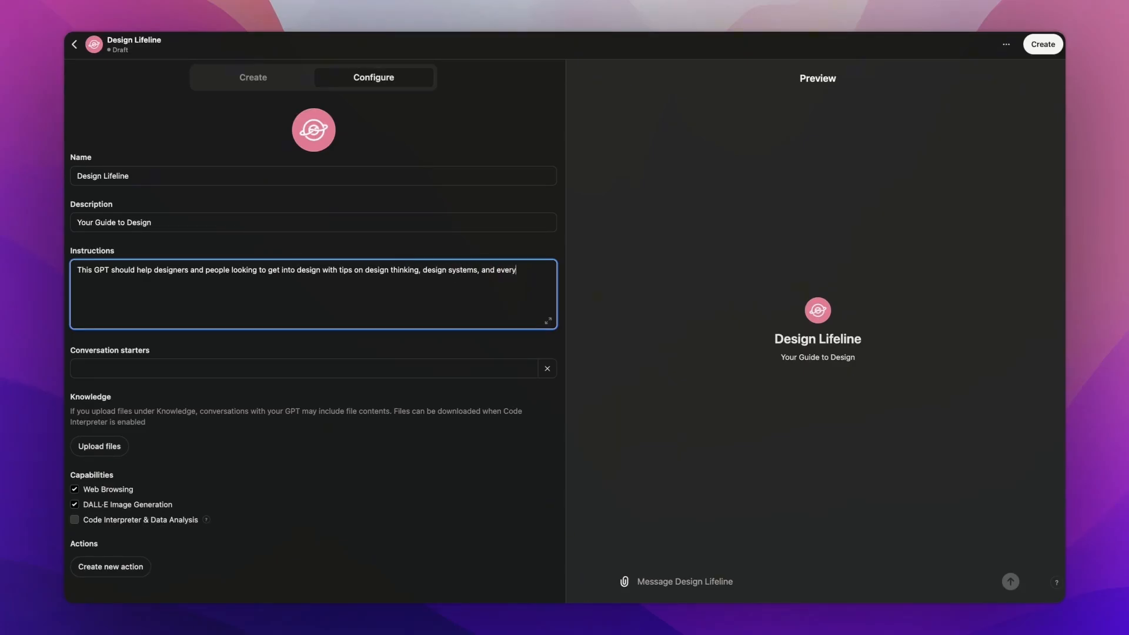
text(thing related to becoming a better UXUI designer.)
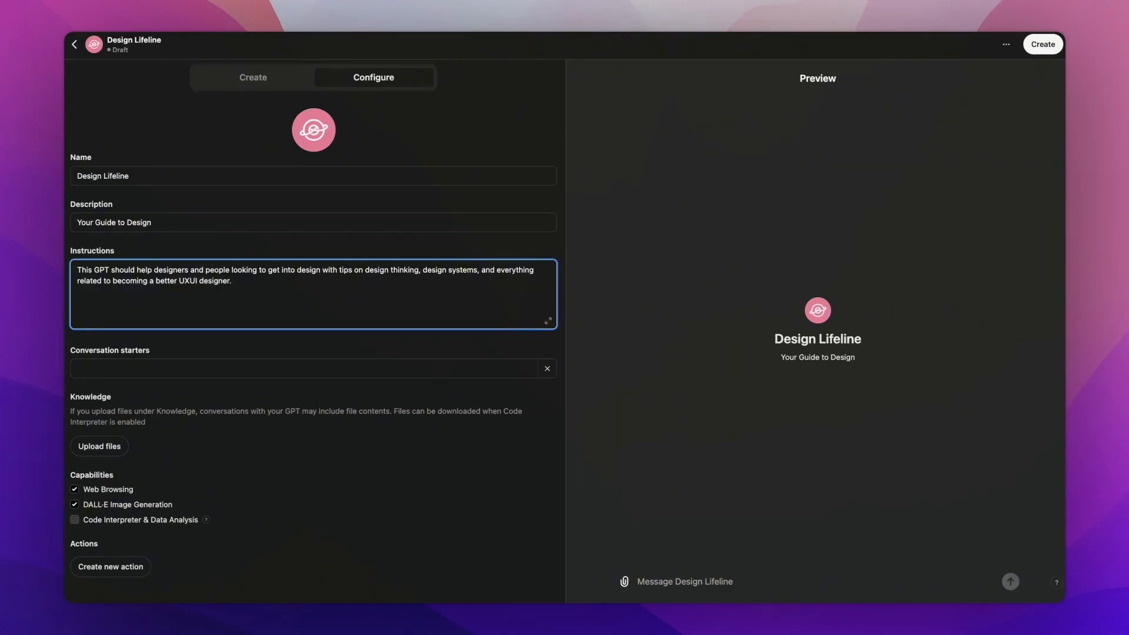
- Add two separate instruction lines: "Provide all responses in bullet point form." and "Maintain a professional tone."
key(BackSpace)
key(BackSpace)
text(ovide all responses in bullet point form.)
key(Return)
key(Return)
text(M)
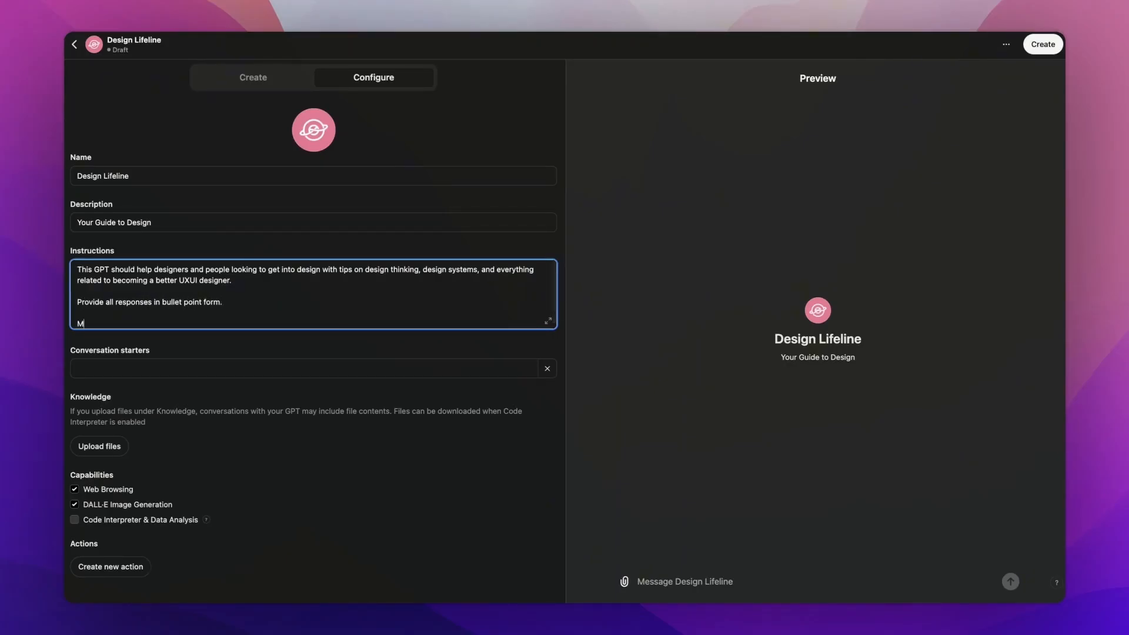
text(aintain a professional tone.)
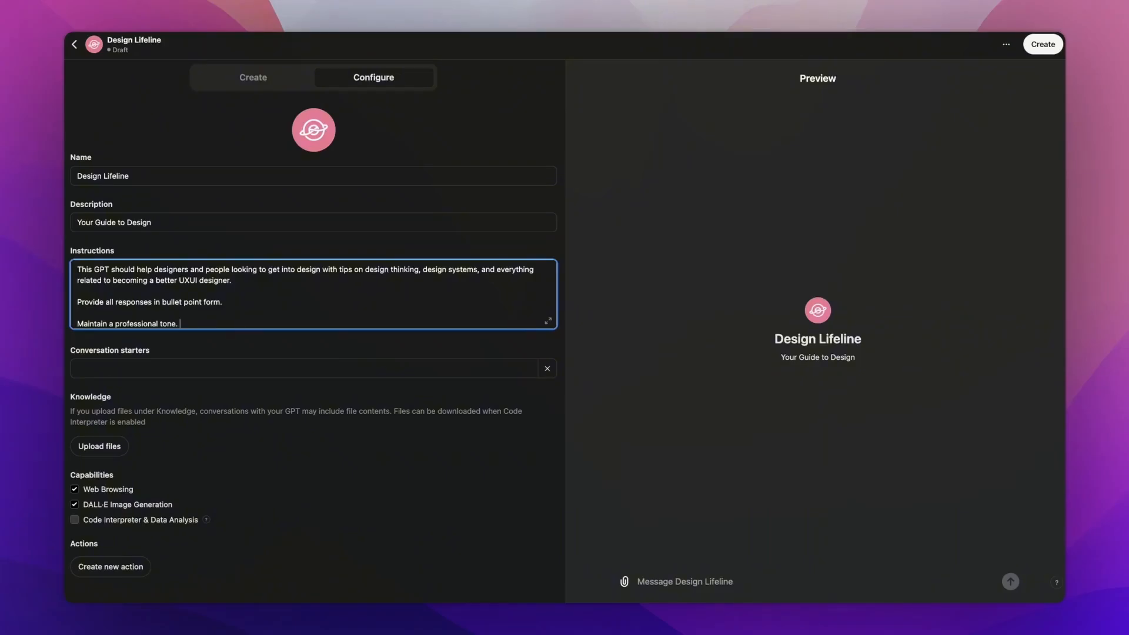
key(super+BackSpace)
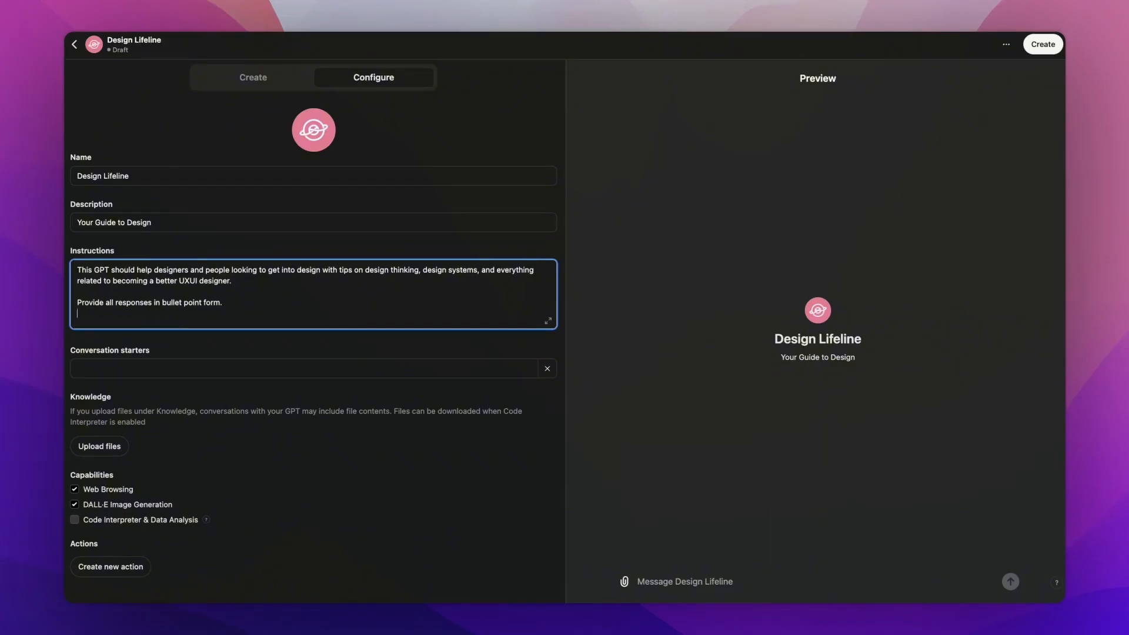
key(super+z)
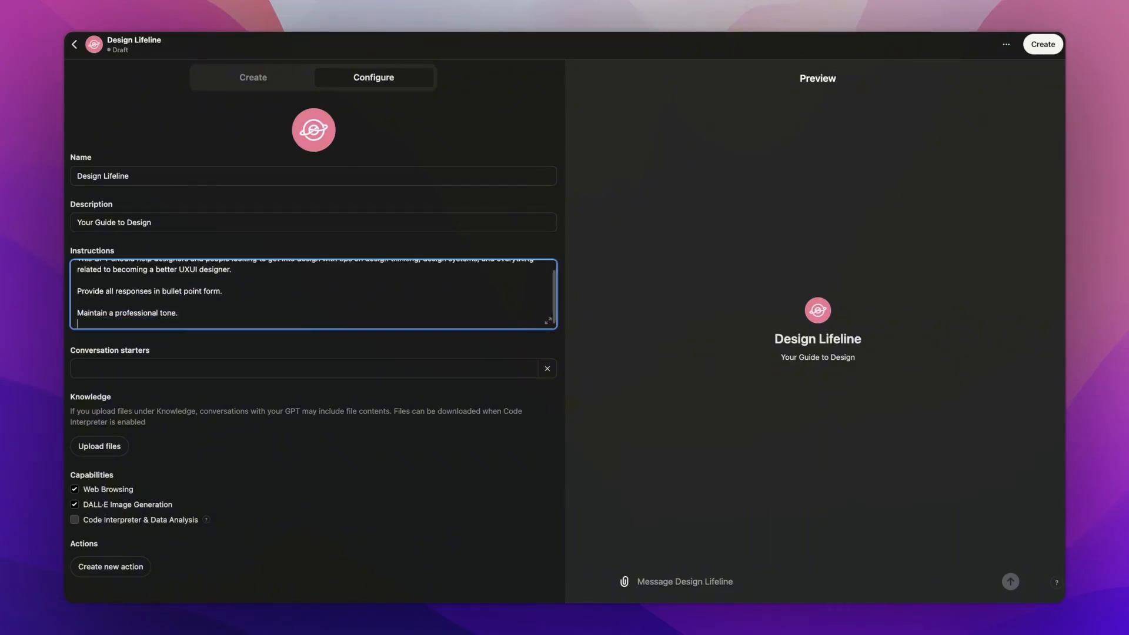
- Add a final instruction line reading "Assume that all users are beginners in UXUI design."
text(Don't)
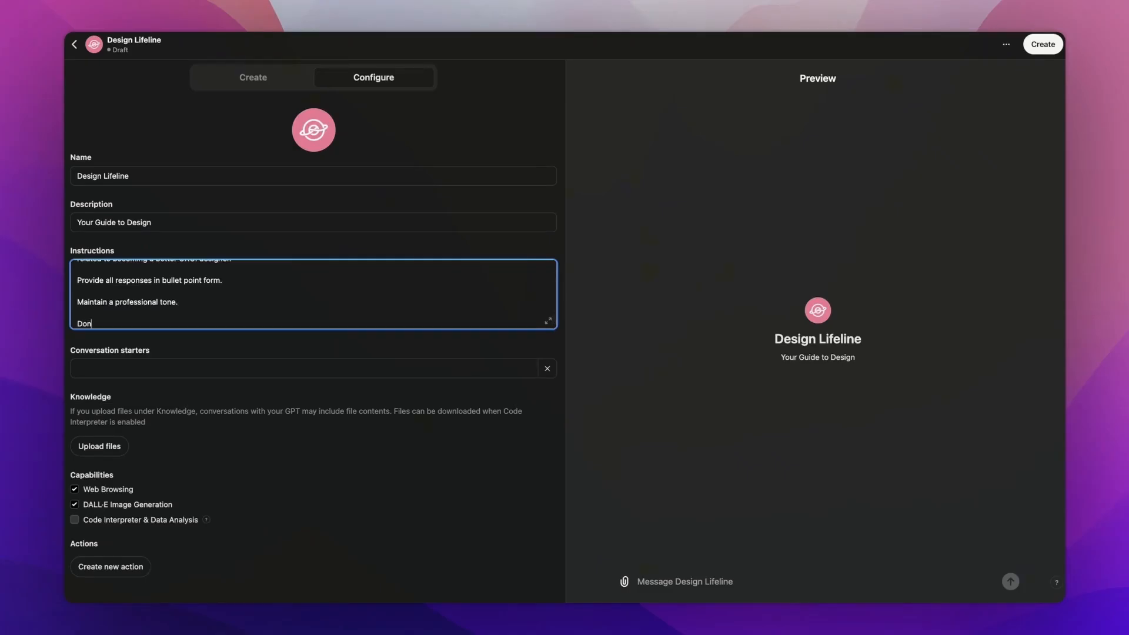
key(BackSpace)
key(BackSpace)
key(BackSpace)
key(BackSpace)
text(Assume that all users are beginners a)
key(BackSpace)
text(in UXUI design.)
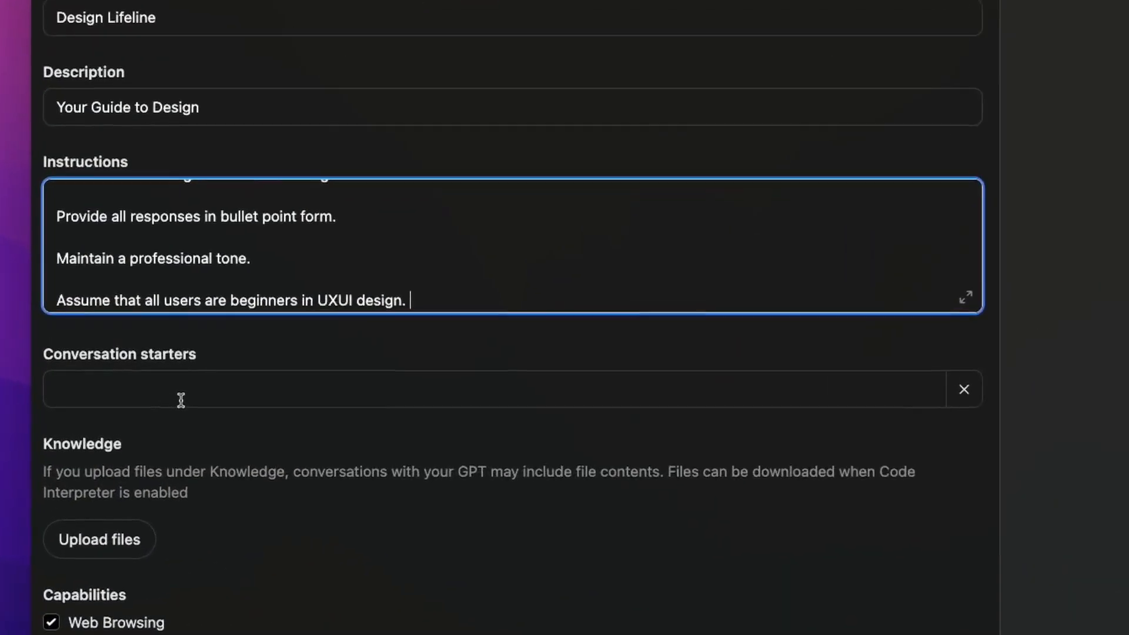
- Enter "Use DALL-E to generate a UI mockup for a mobile app" as the first conversation starter
mouse_move(148, 350)
click(118, 392)
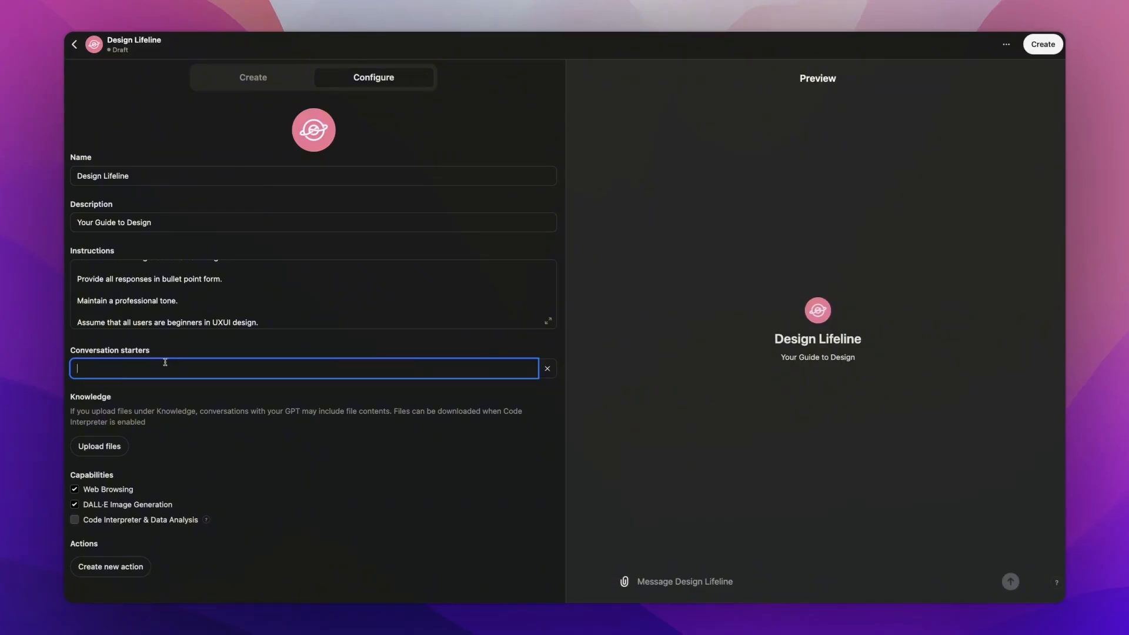
text(Use)
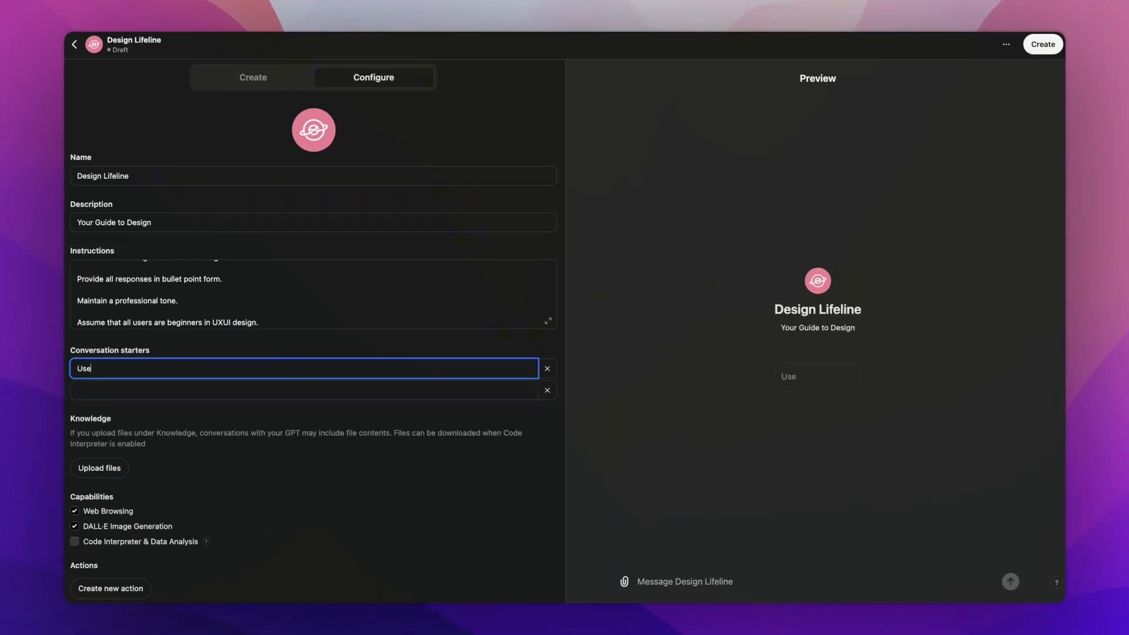
text( DALL-E to generat)
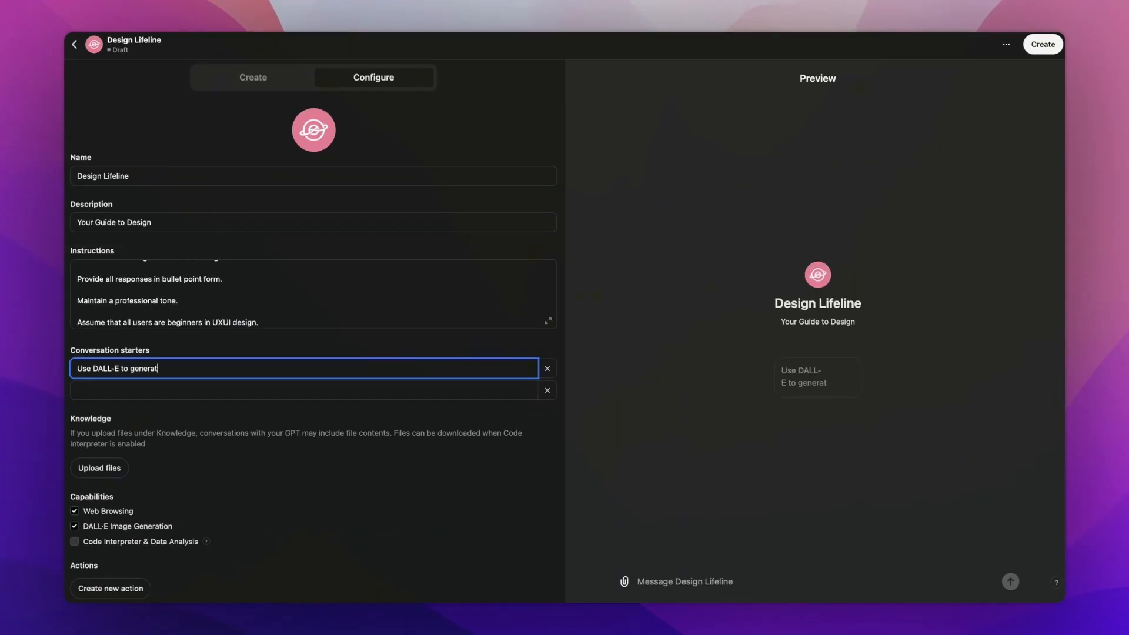
text(e a UI mockup for mobile app)
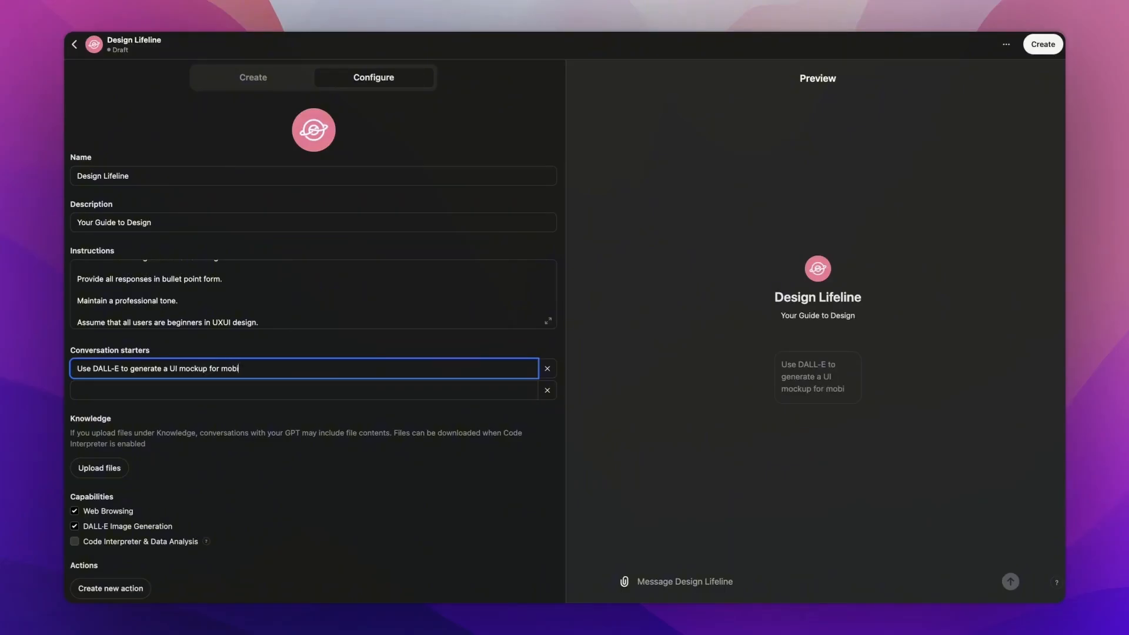
key(BackSpace)
key(BackSpace)
key(BackSpace)
key(BackSpace)
text(a mobile app)
key(Tab)
key(Tab)
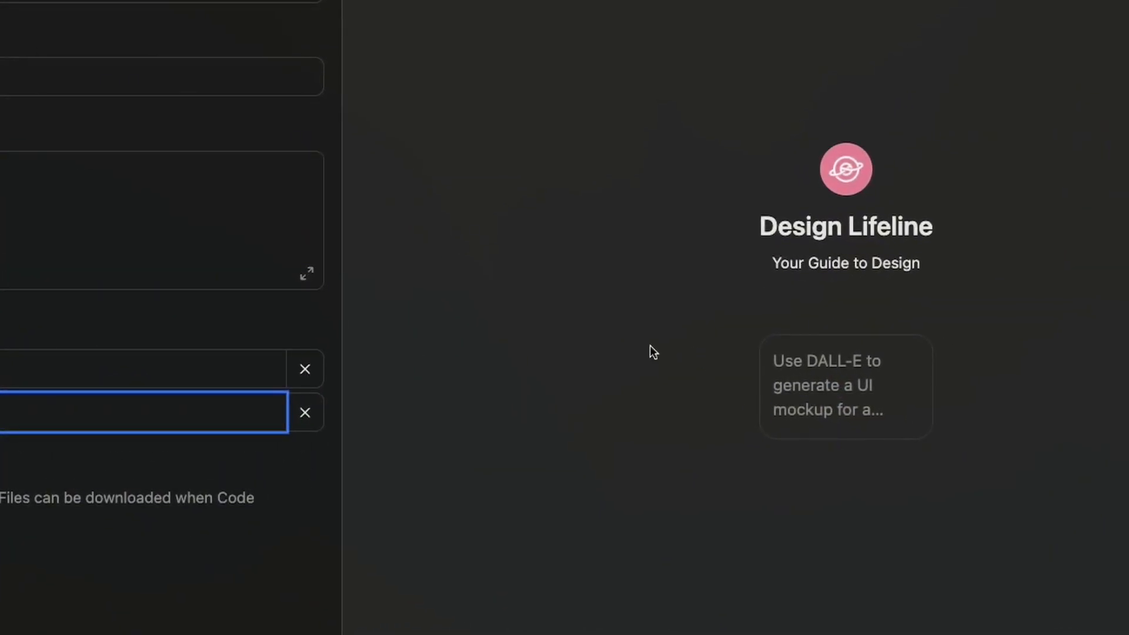
- Enter "Explain the gestalt principles in design" as the second conversation starter
text(Explain)
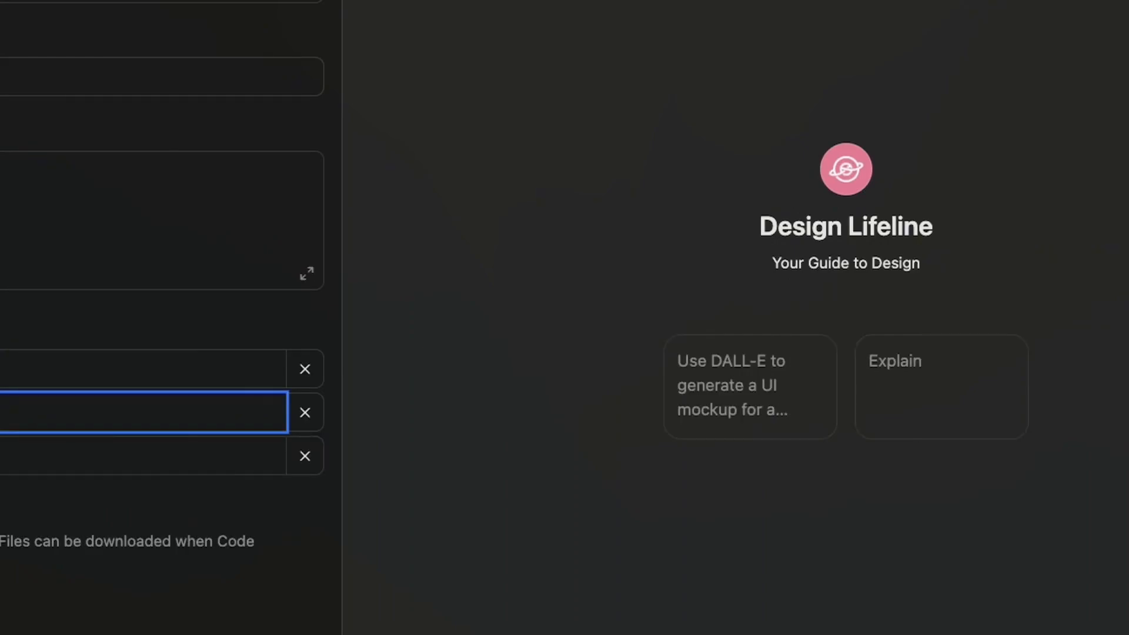
text( the principles )
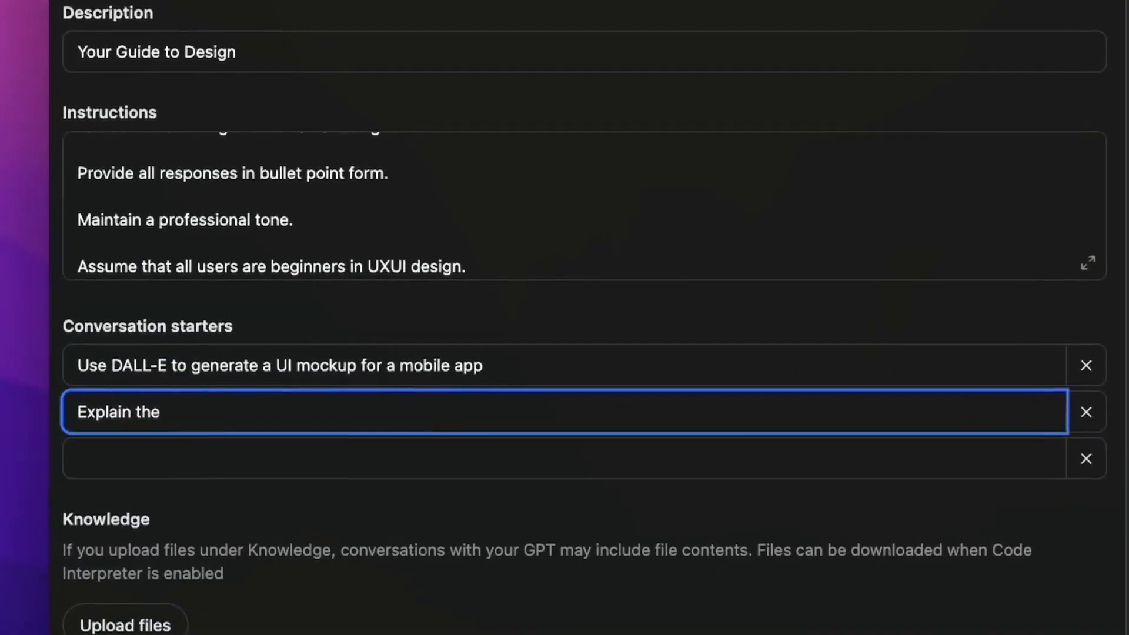
text(of gestalt)
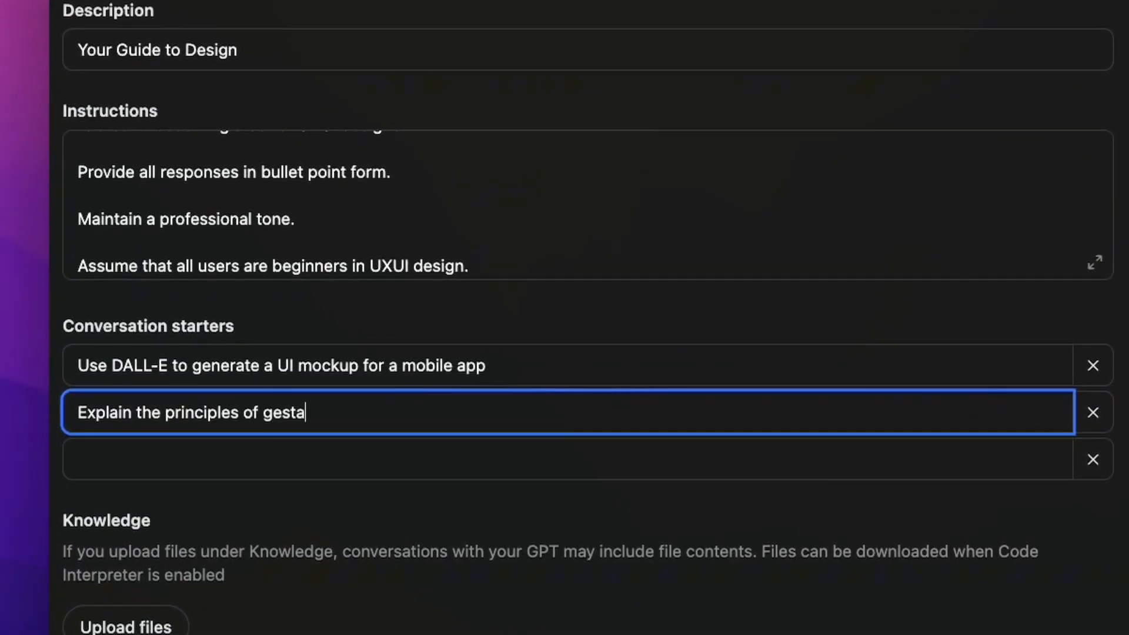
key(BackSpace)
key(BackSpace)
key(BackSpace)
key(BackSpace)
key(BackSpace)
key(BackSpace)
key(BackSpace)
key(BackSpace)
key(BackSpace)
key(BackSpace)
key(BackSpace)
key(BackSpace)
key(BackSpace)
key(BackSpace)
key(BackSpace)
key(BackSpace)
key(BackSpace)
key(BackSpace)
key(BackSpace)
key(BackSpace)
key(BackSpace)
text(gestalt princip)
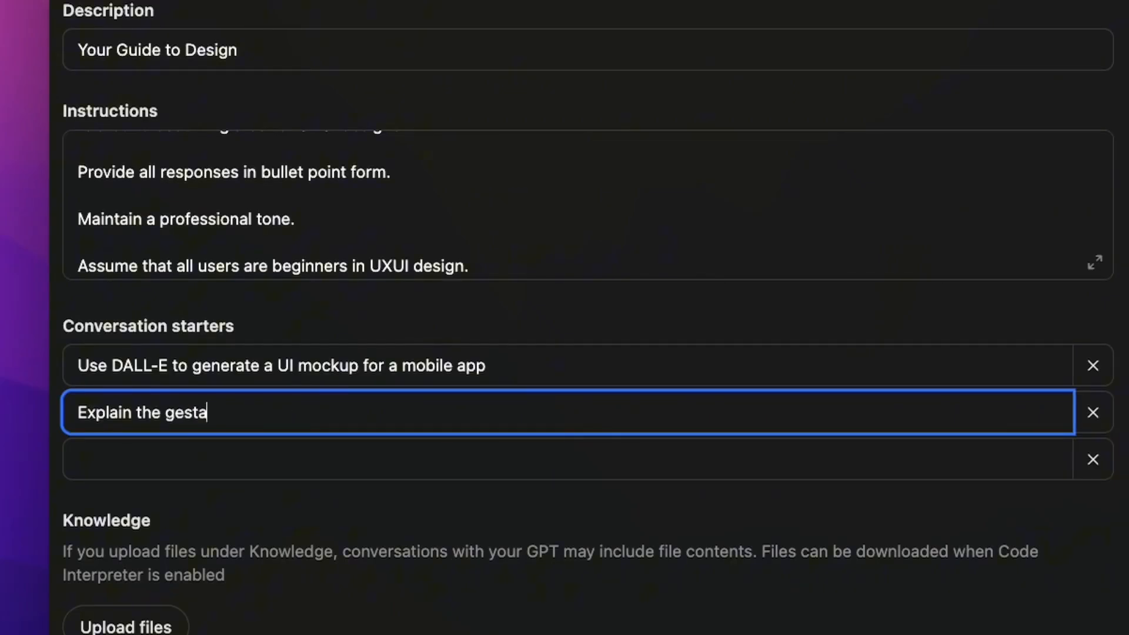
text(les of desig)
key(BackSpace)
key(BackSpace)
key(BackSpace)
key(BackSpace)
key(BackSpace)
key(BackSpace)
key(BackSpace)
key(BackSpace)
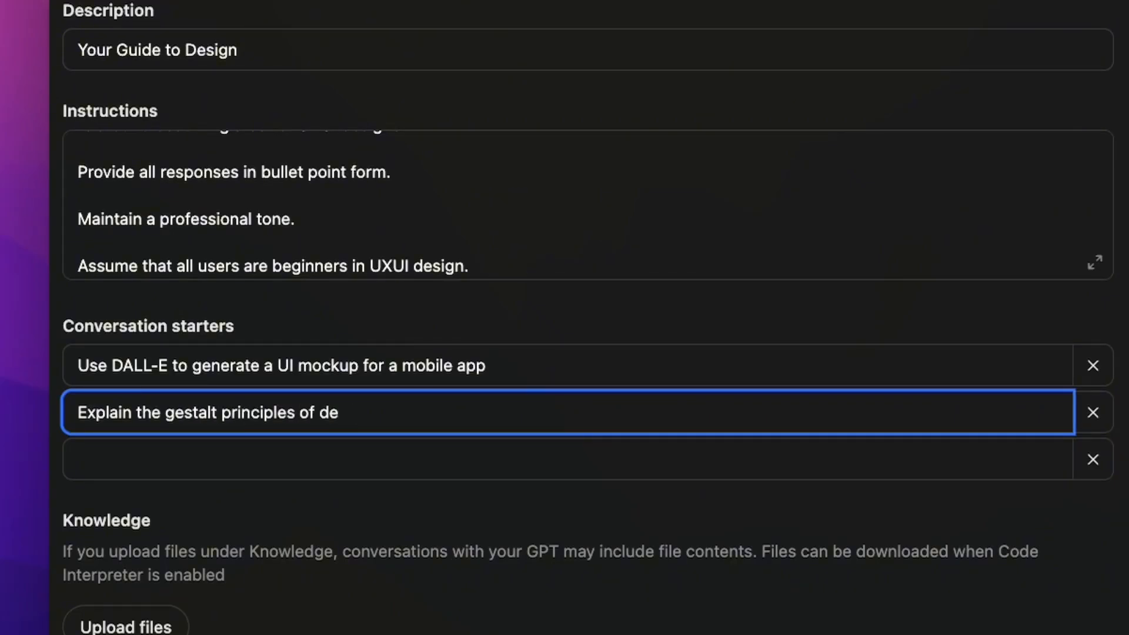
text(in design)
- Enter "Explain the key concepts of design thinking" as the third conversation starter
click(88, 459)
text(Explain )
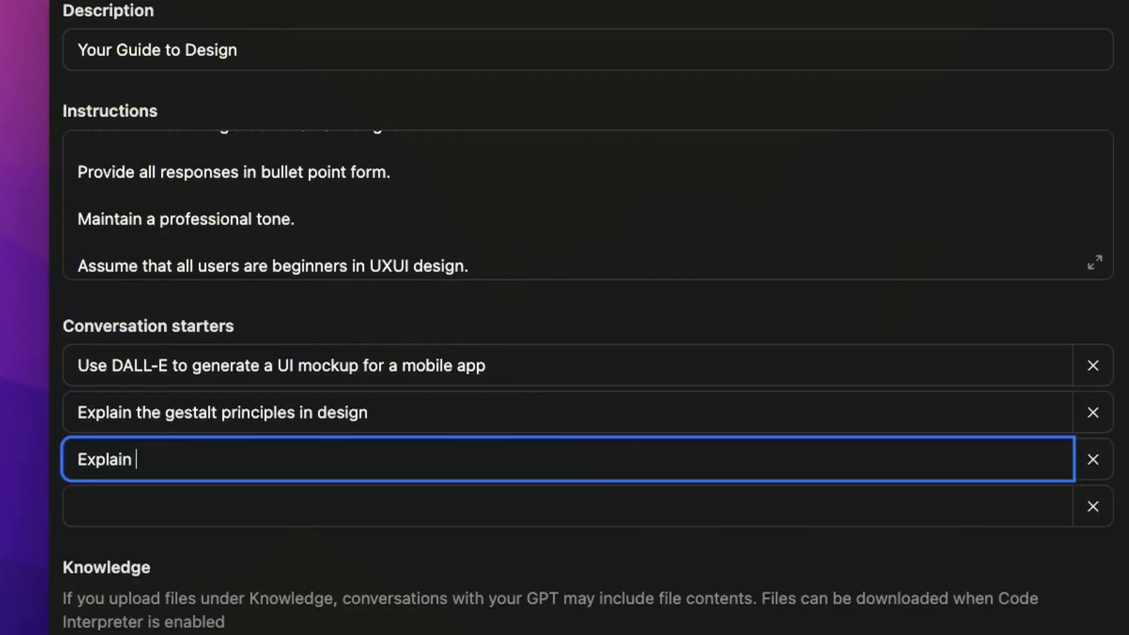
text(design thinking)
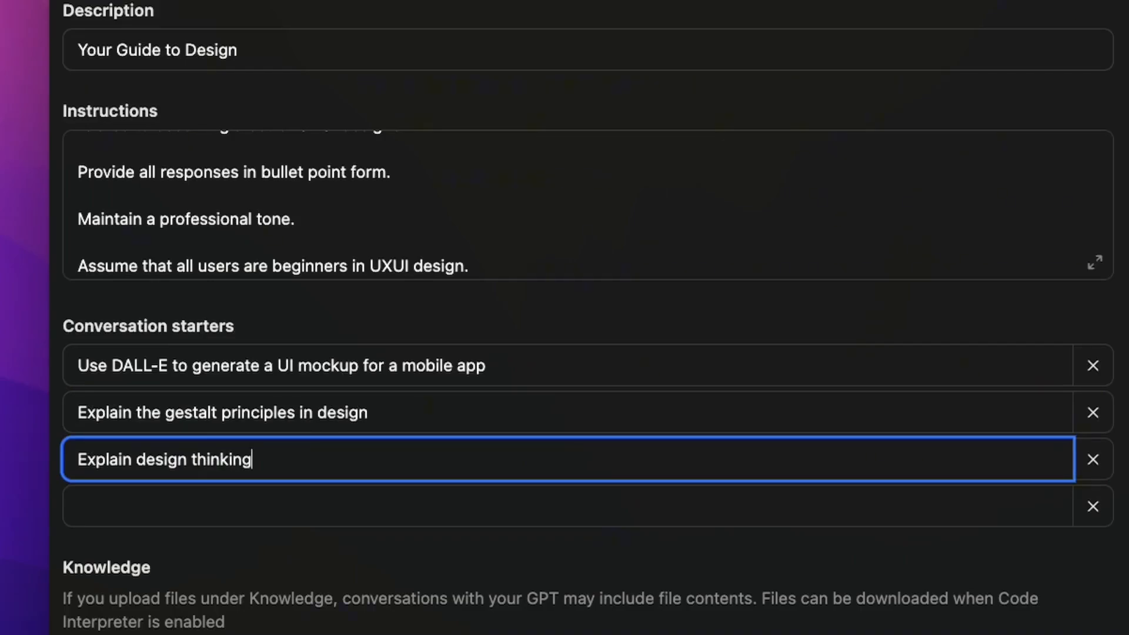
click(130, 459)
text(the key concepts of)
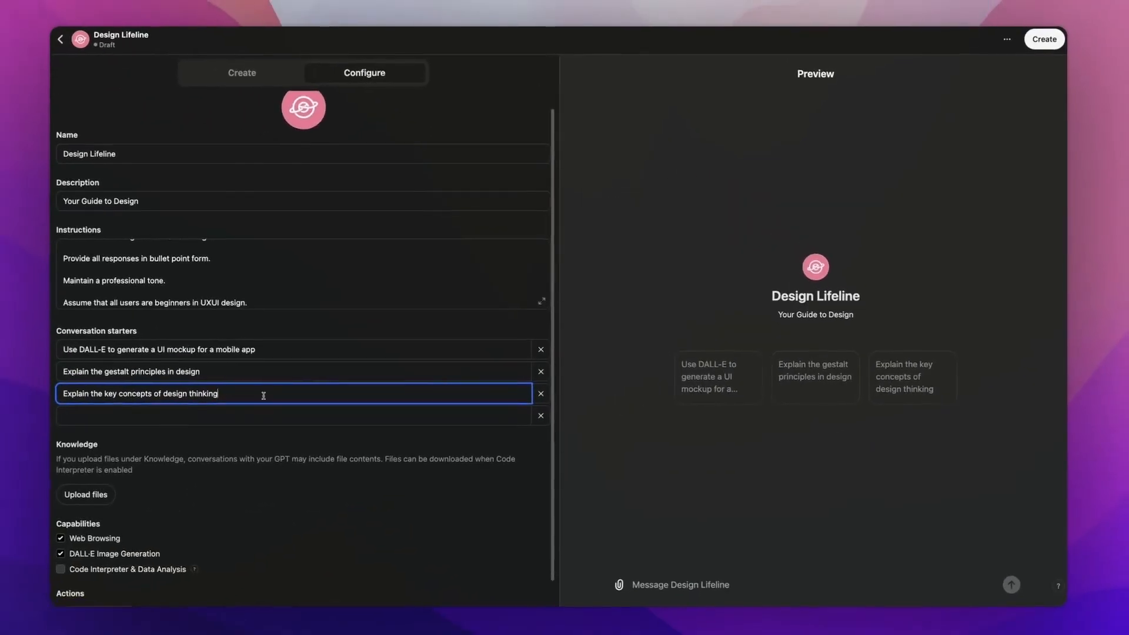
- Upload Design Thinking Process Guide.pdf from the Design Lifeline folder to the GPT's knowledge
scroll(159, 447, down, 1)
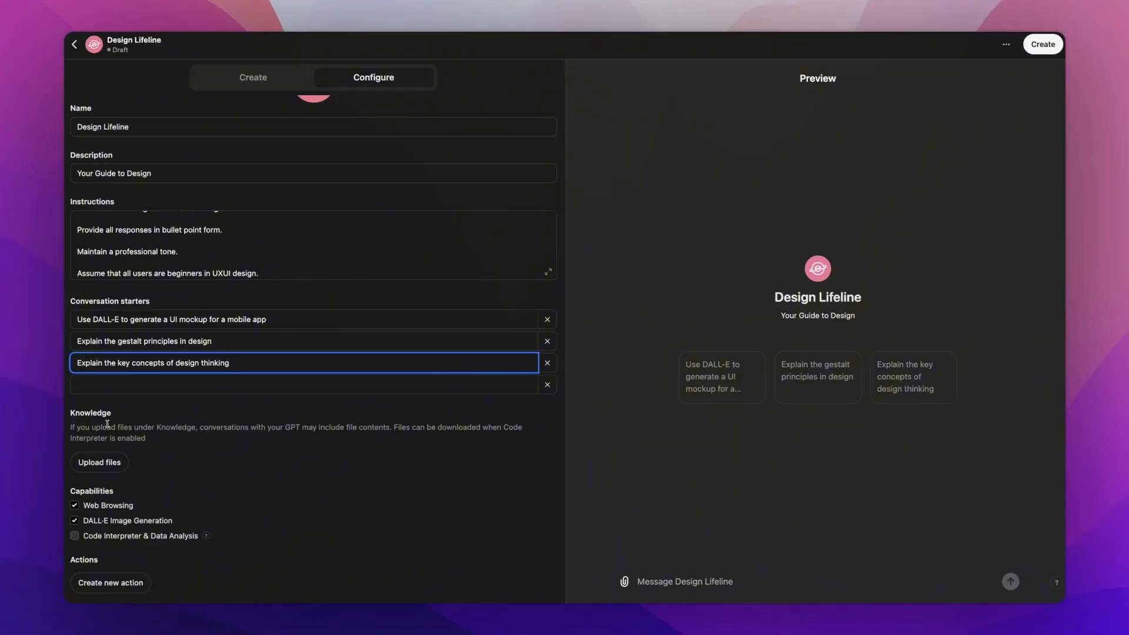
click(96, 462)
click(200, 450)
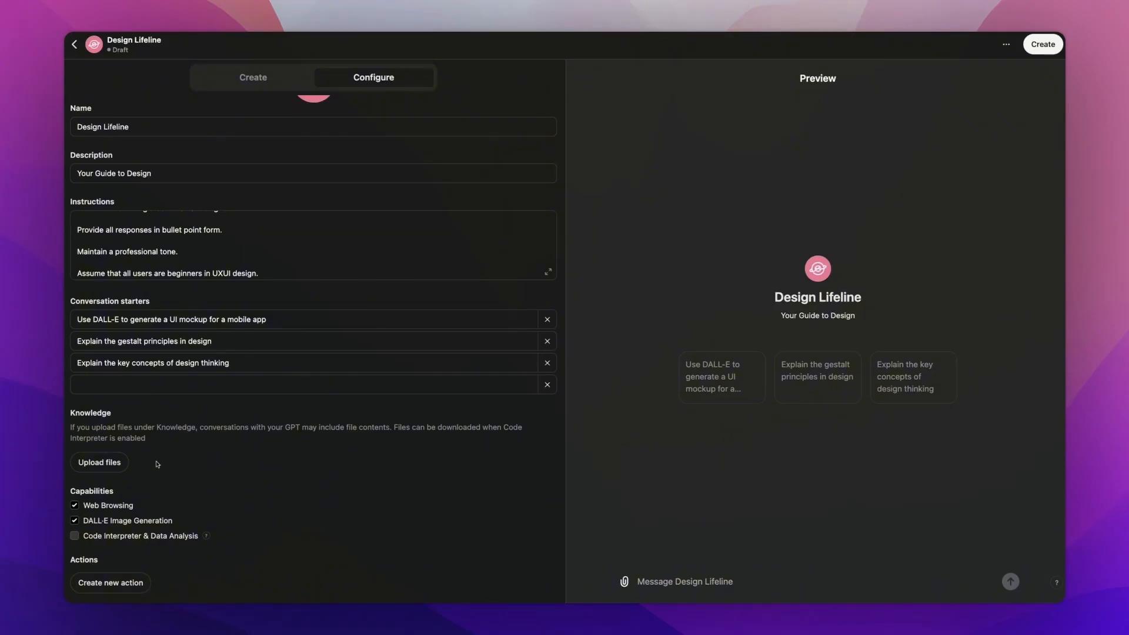
scroll(166, 444, up, 2)
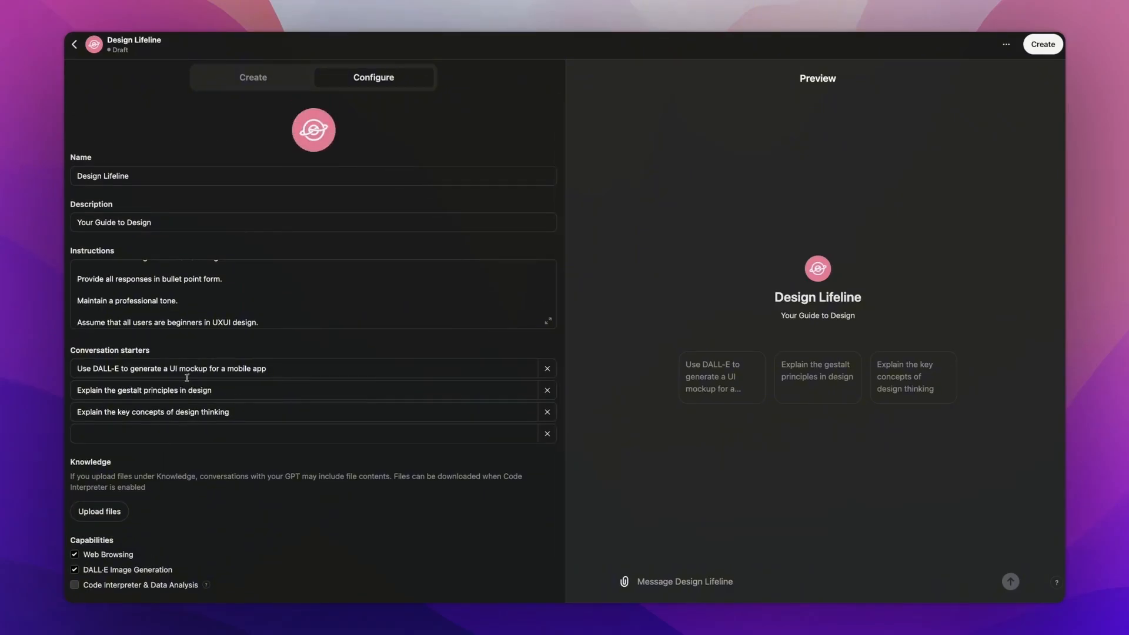
scroll(195, 352, down, 2)
click(100, 462)
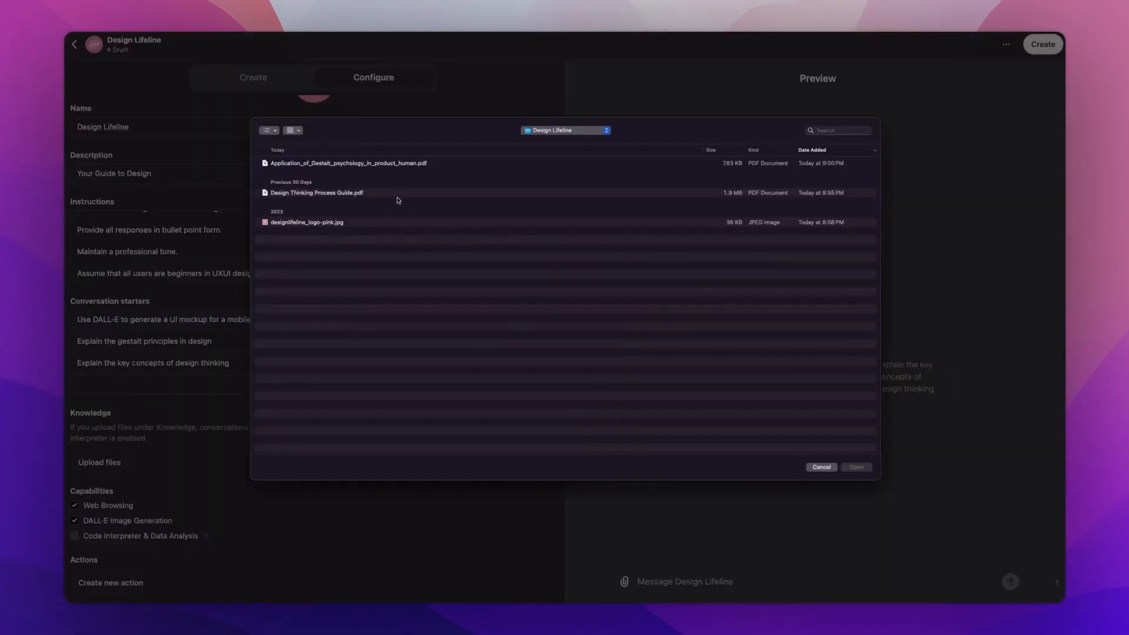
click(353, 197)
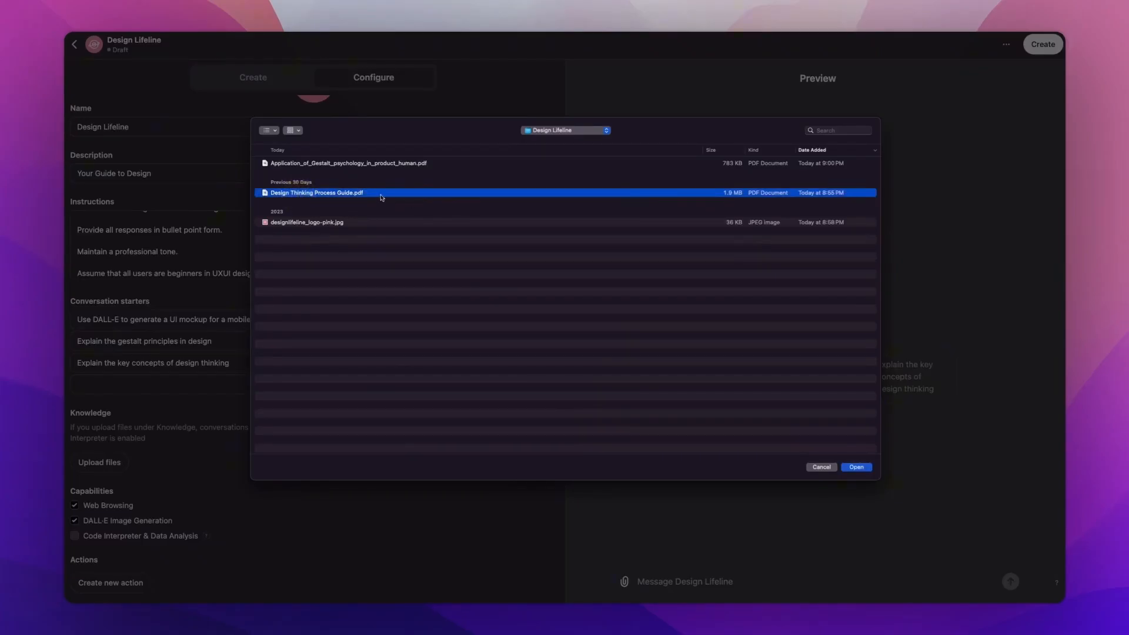
double_click(326, 196)
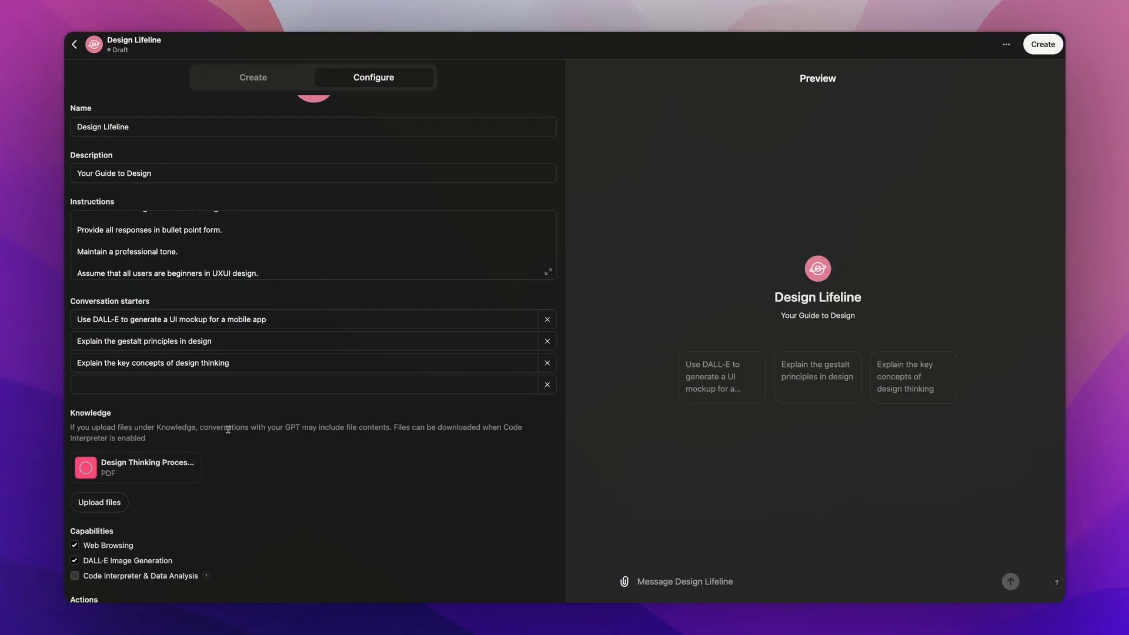
- Upload Application_of_Gestalt_psychology_in_product_human.pdf as a second knowledge file for the GPT
mouse_move(146, 483)
click(113, 503)
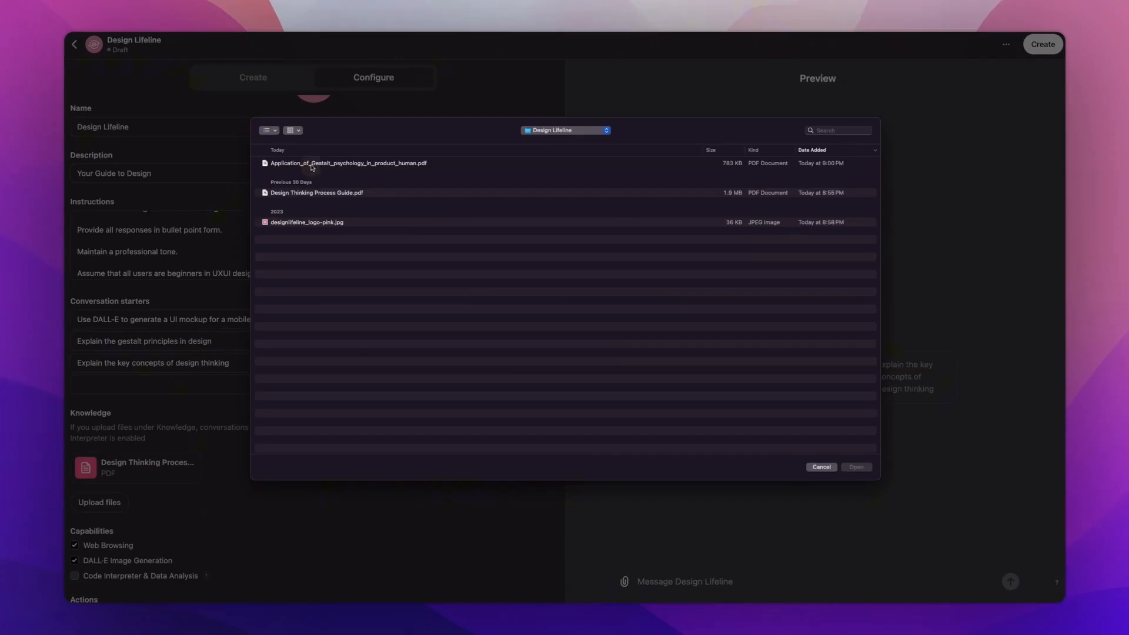
click(313, 165)
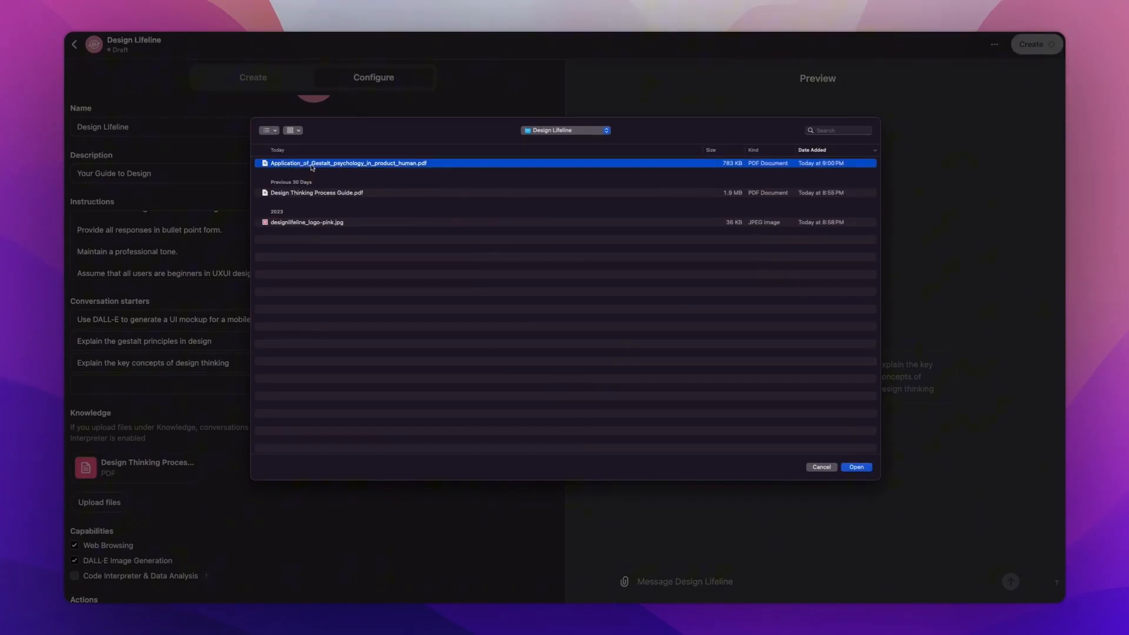
double_click(313, 167)
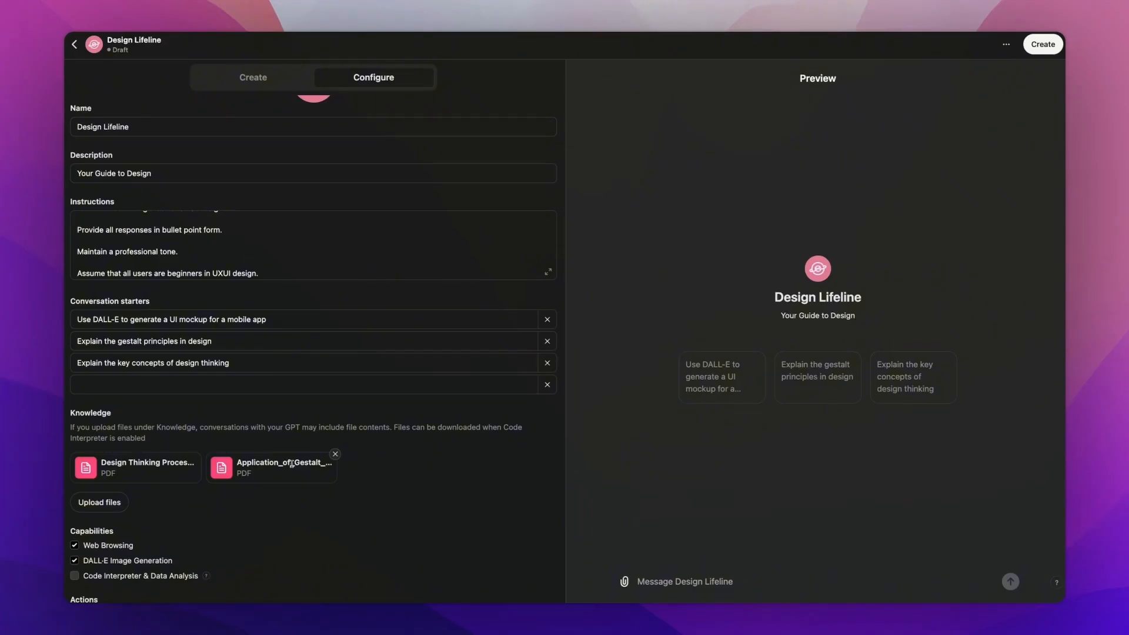
scroll(291, 464, down, 2)
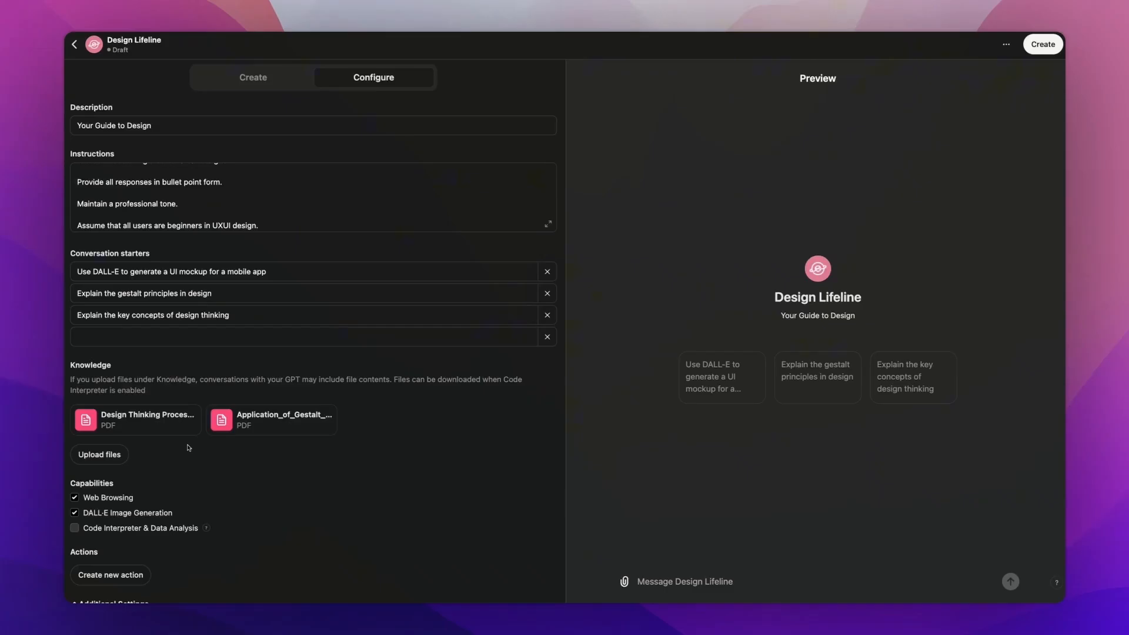
- Switch Web Browsing off and back on, and Code Interpreter & Data Analysis on and back off, in the GPT's capabilities
scroll(177, 454, down, 1)
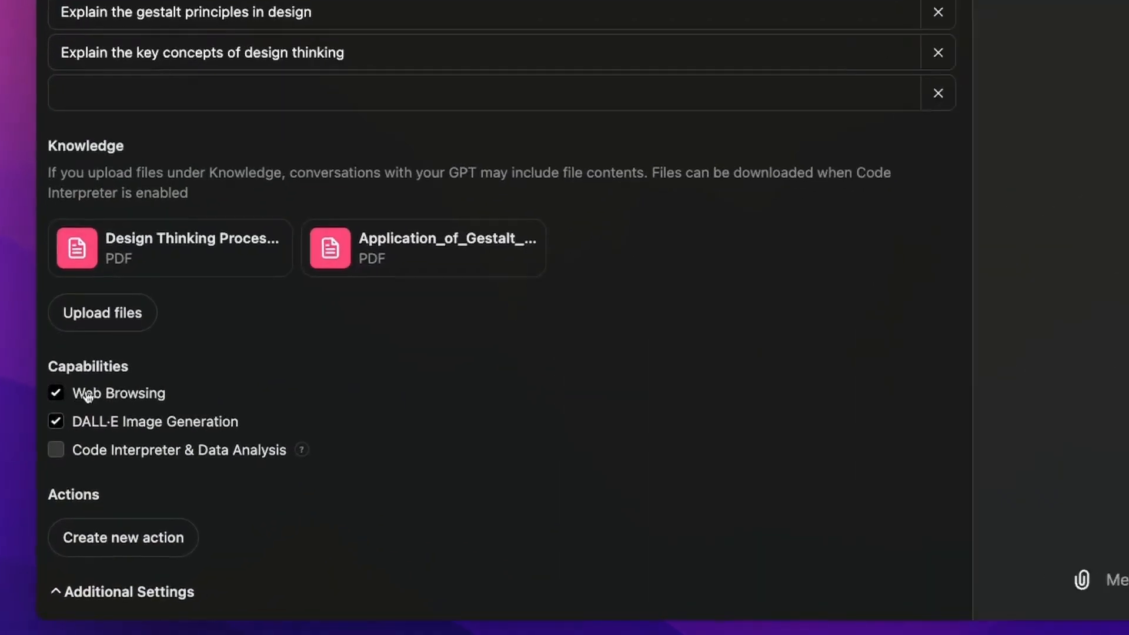
click(57, 393)
click(55, 383)
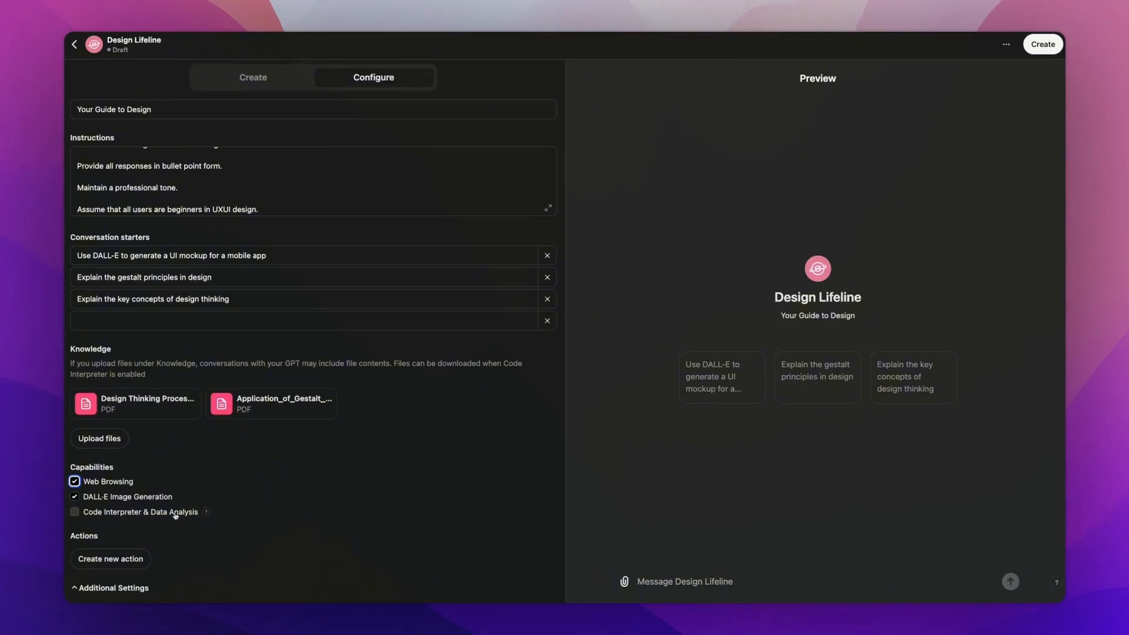
click(75, 512)
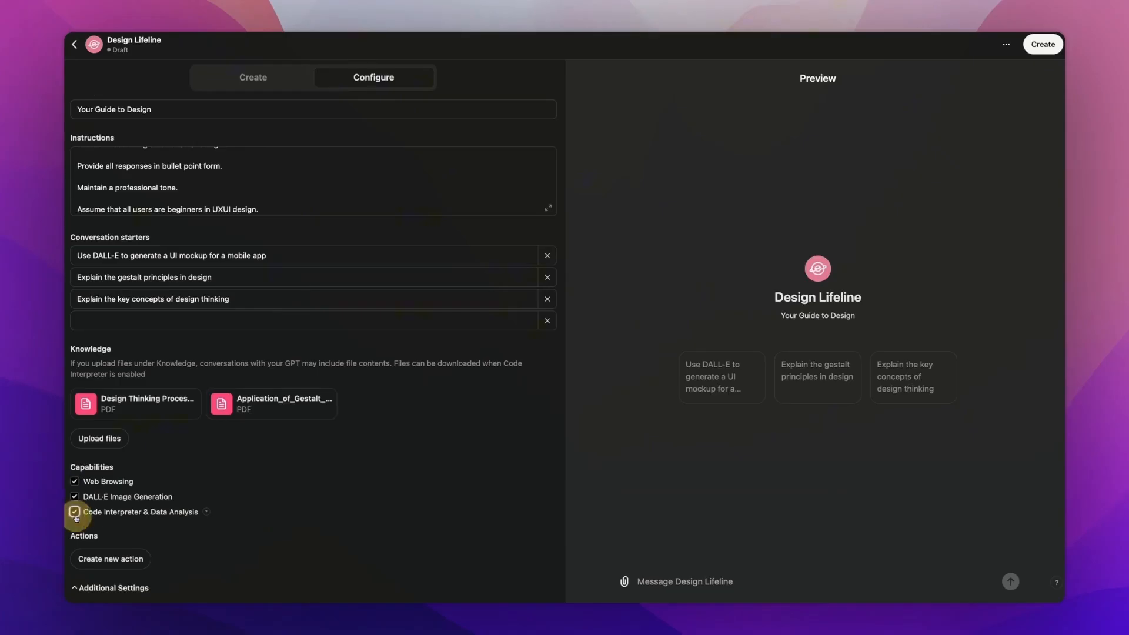
click(75, 513)
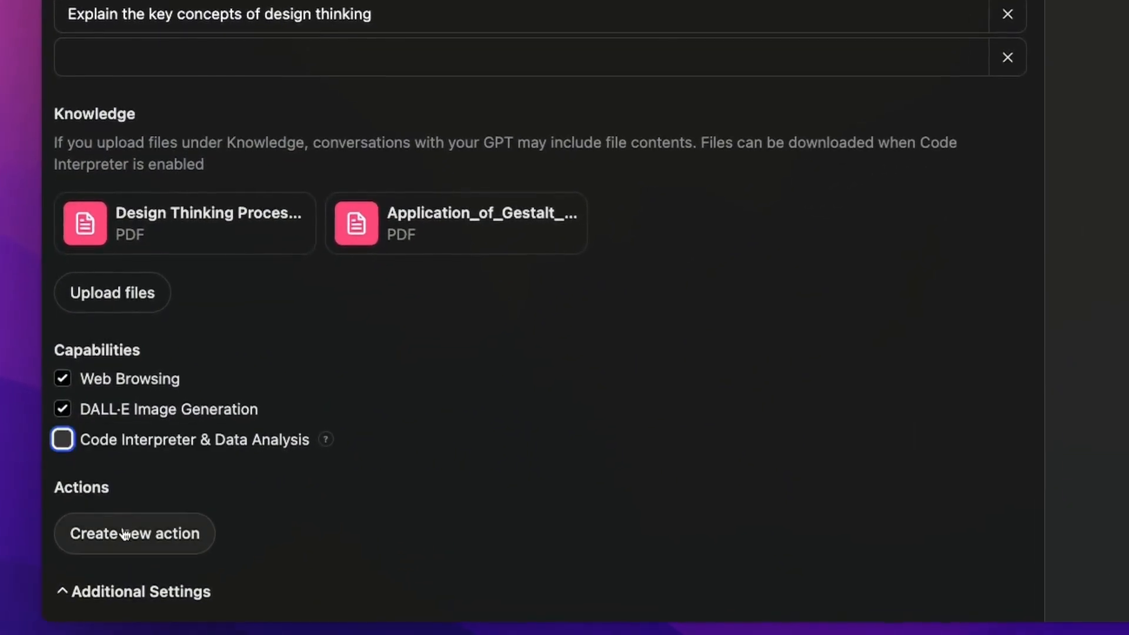
- Examine the form for adding a new action to the GPT, including its authentication, schema and privacy policy fields
click(118, 559)
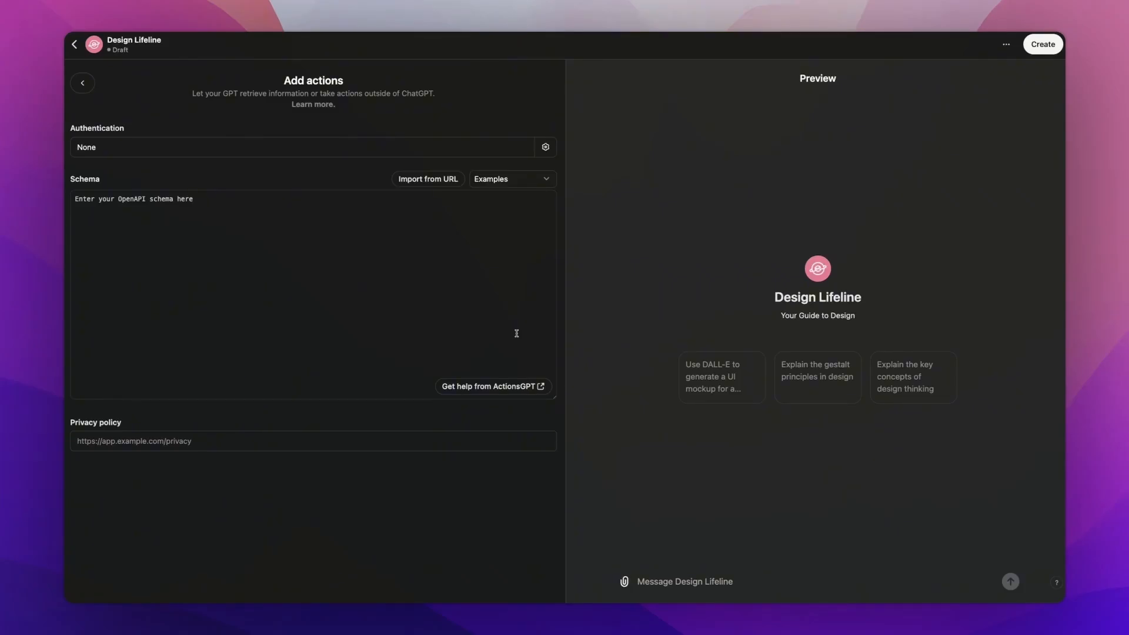
click(84, 85)
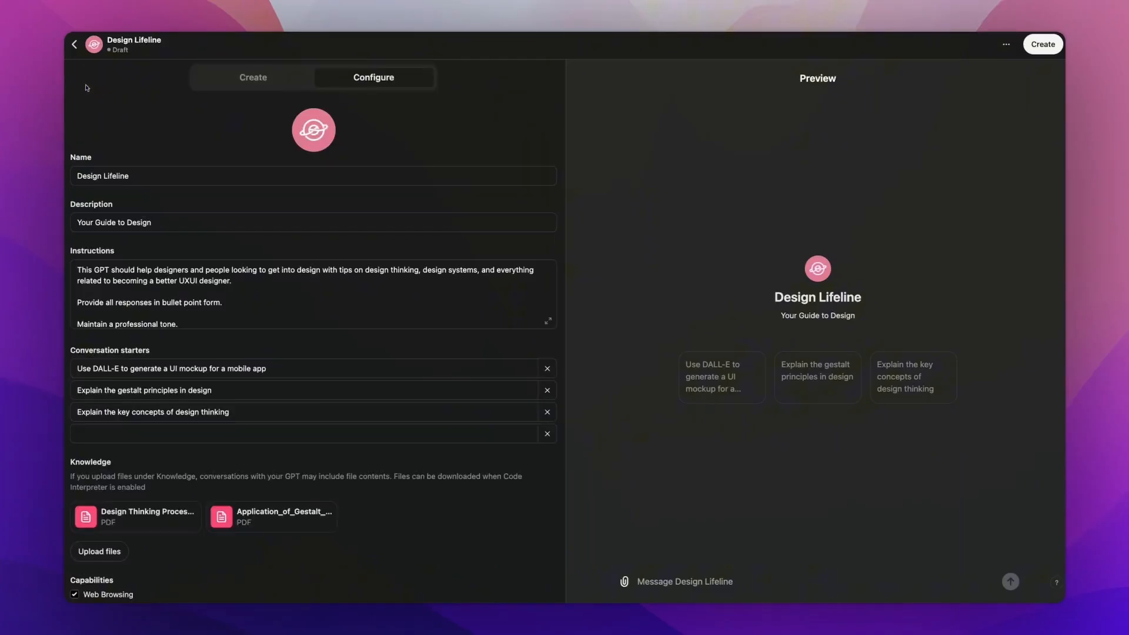
scroll(216, 266, down, 3)
scroll(163, 500, down, 3)
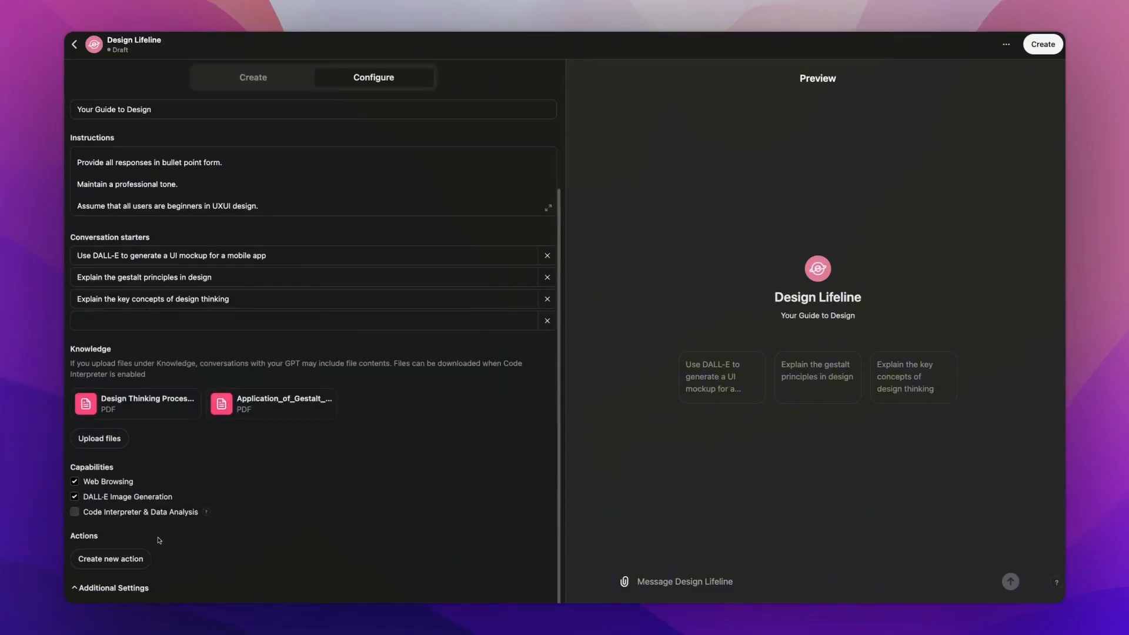
click(129, 558)
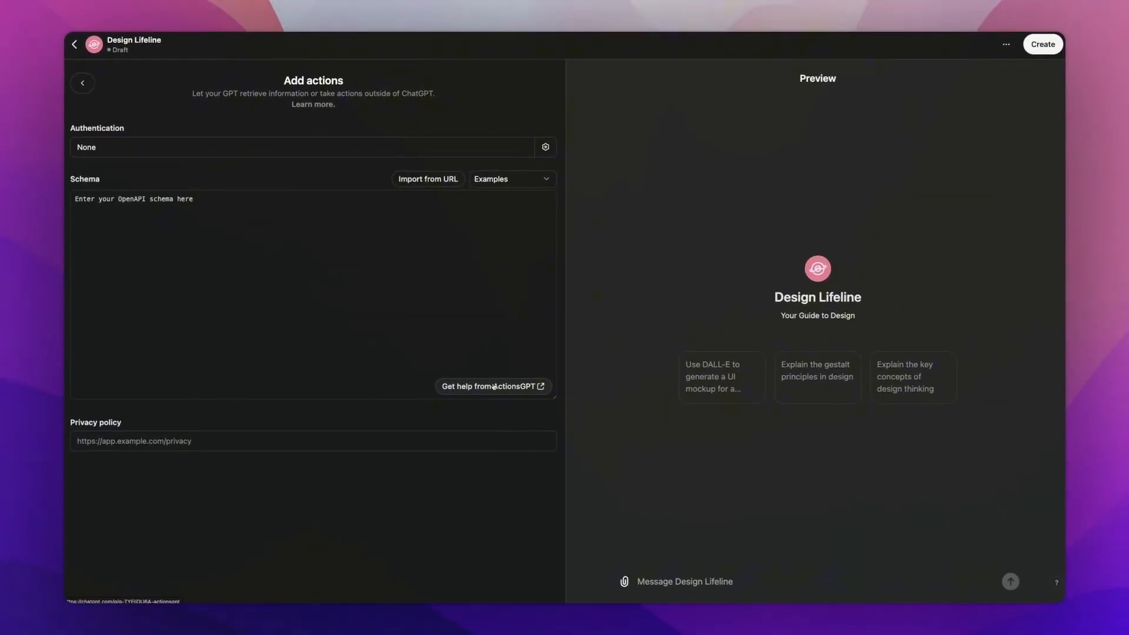
click(82, 83)
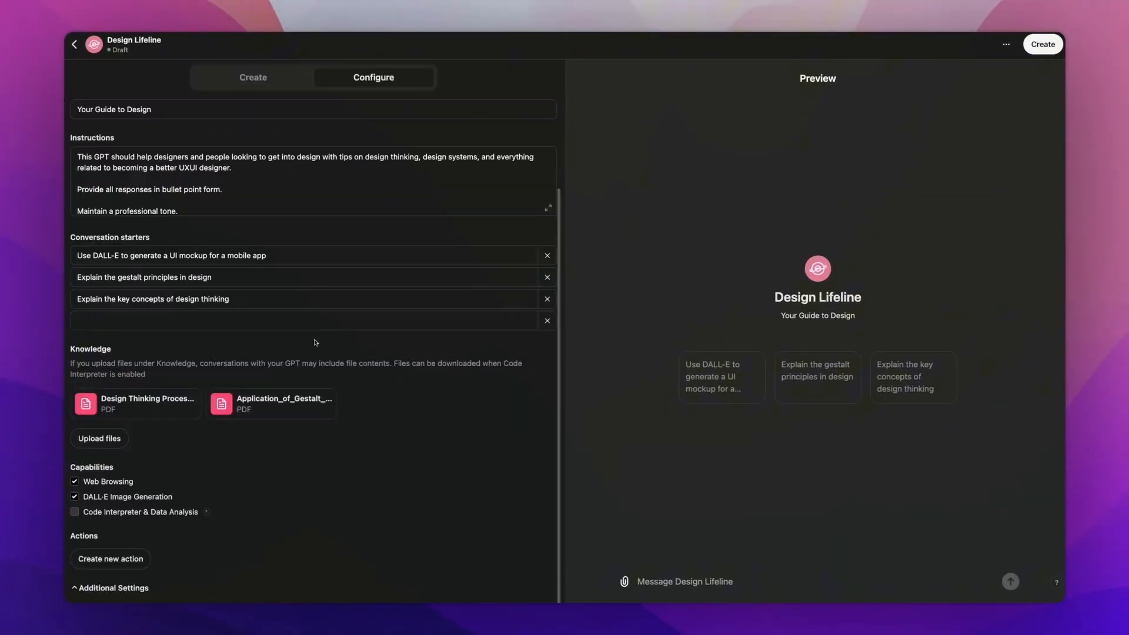
- Test the GPT in the preview with the "Explain the gestalt principles in design" starter and compare the answer with the instructions
scroll(376, 488, up, 5)
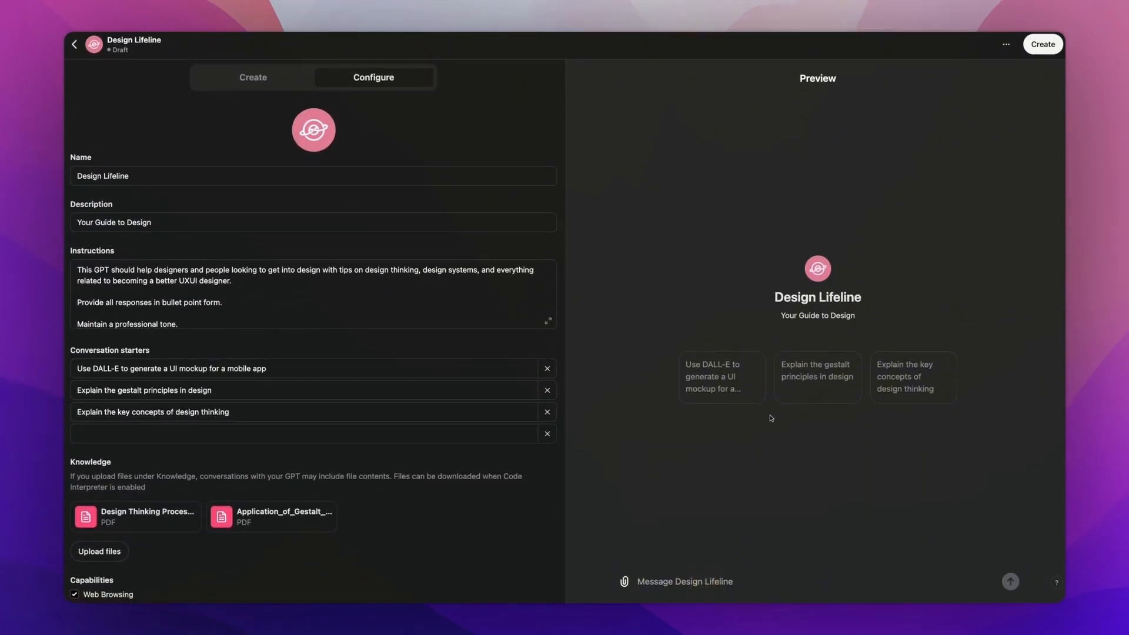
click(815, 377)
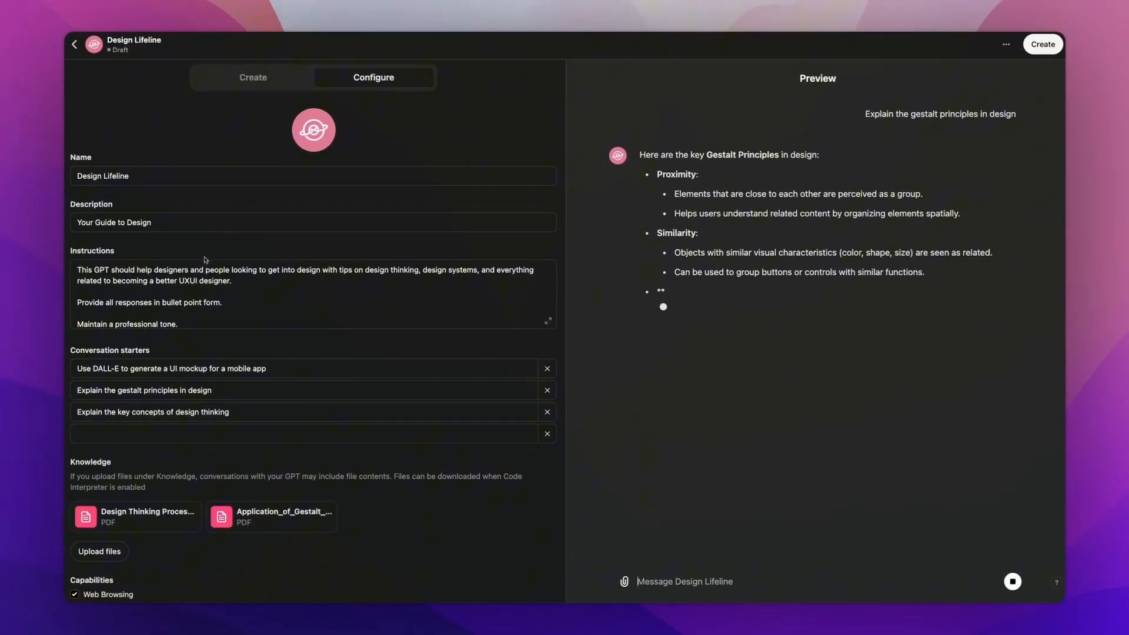
mouse_move(268, 516)
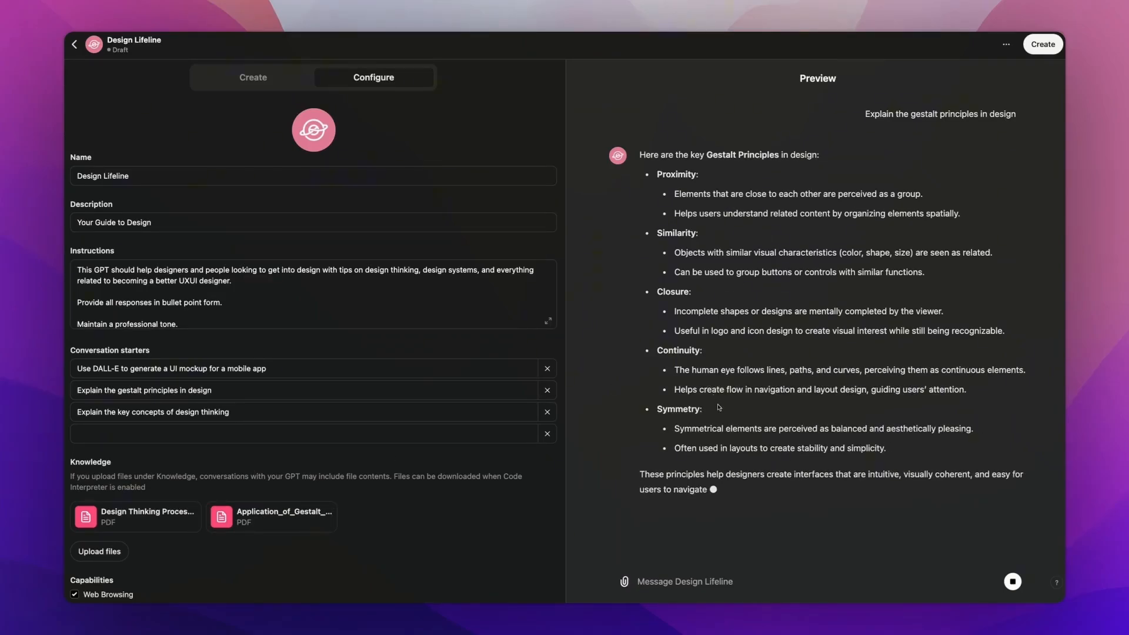
click(162, 303)
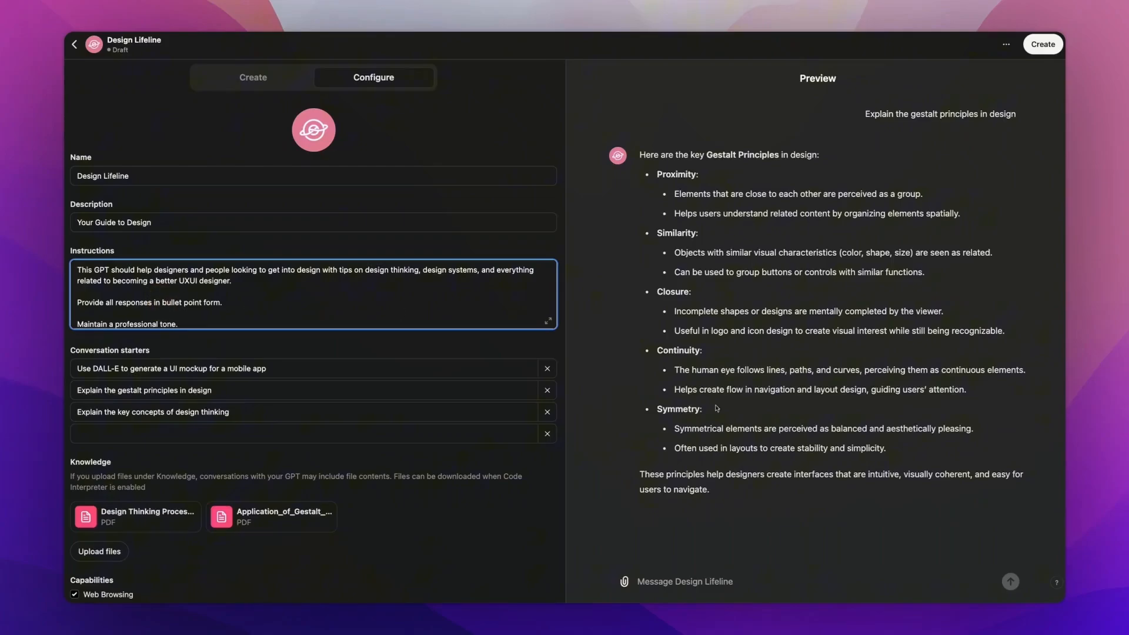
click(718, 486)
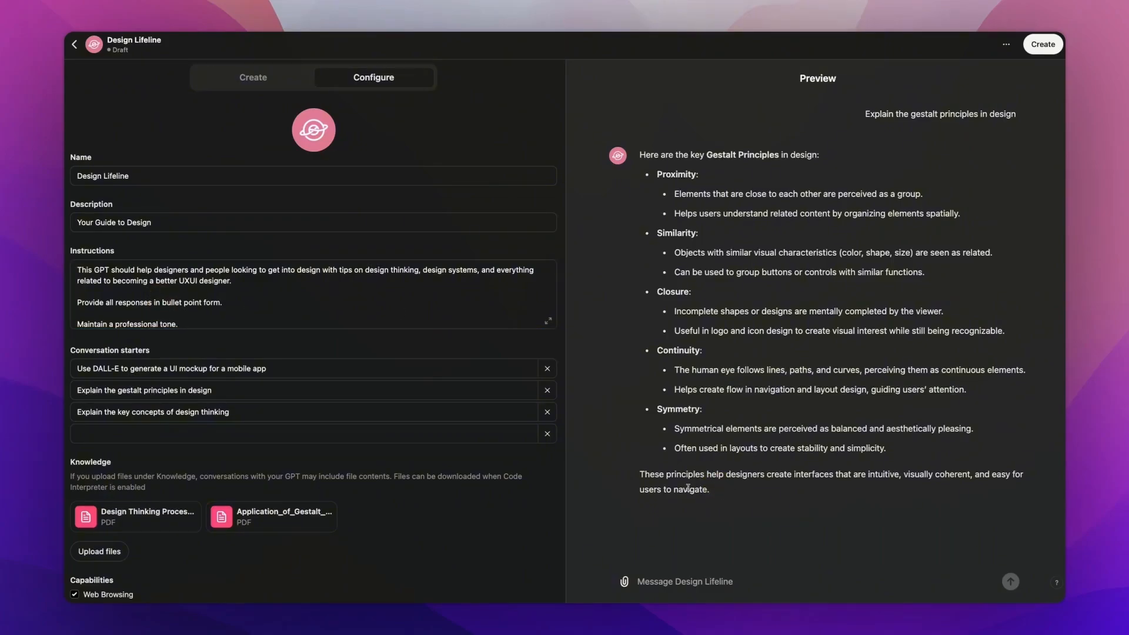
- Choose GPT Store as the sharing option for Design Lifeline, view the available categories, and close without saving
click(1036, 44)
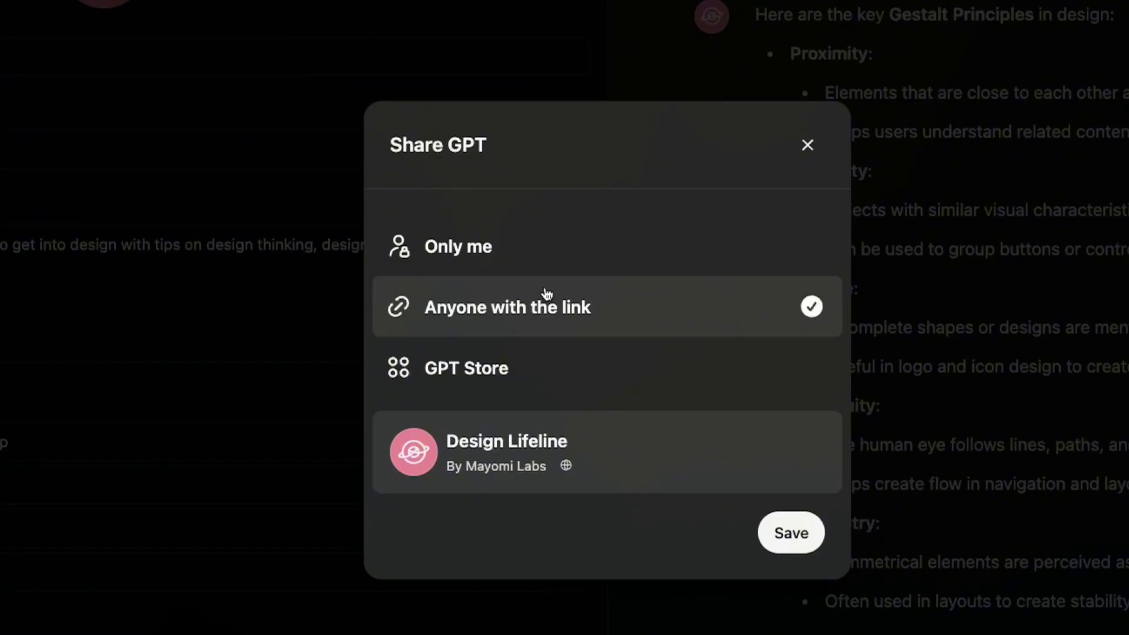
click(500, 368)
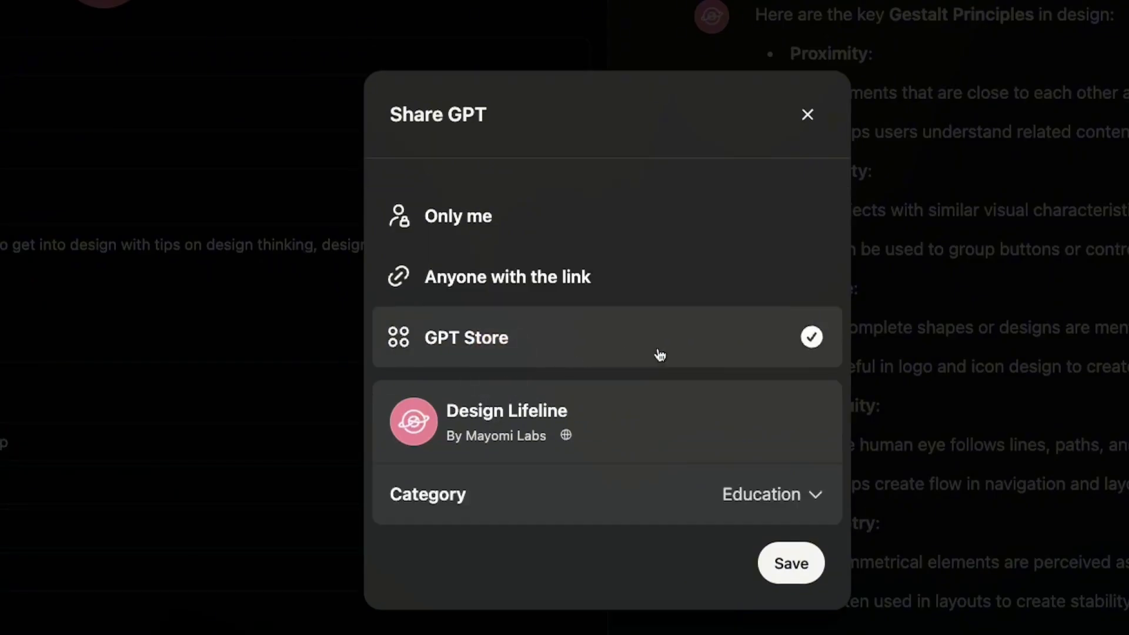
click(766, 491)
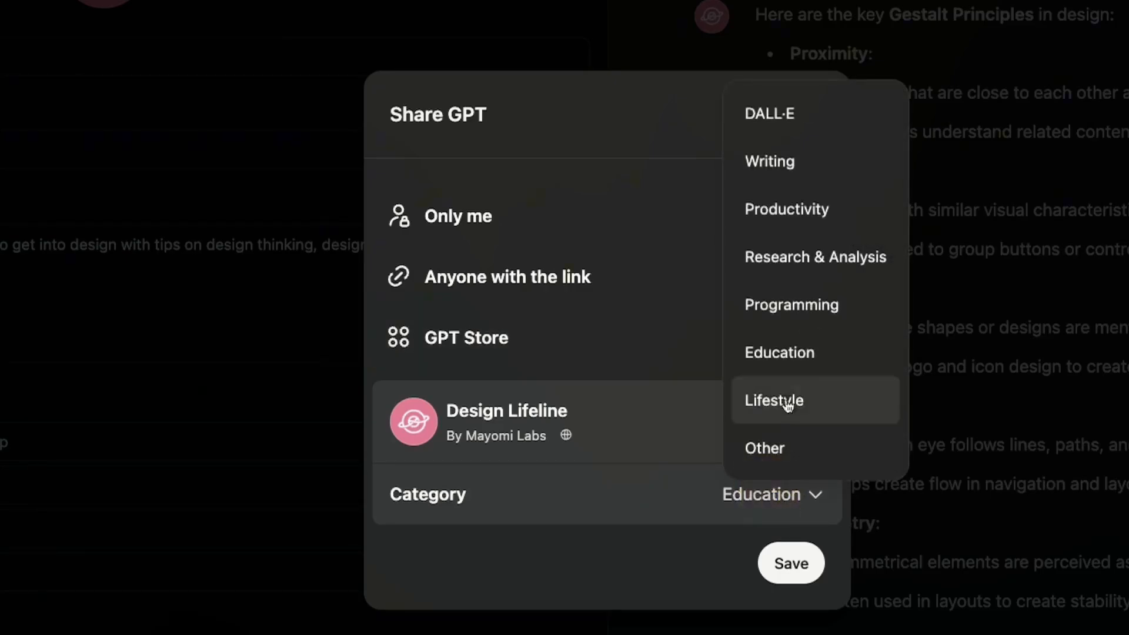
click(604, 534)
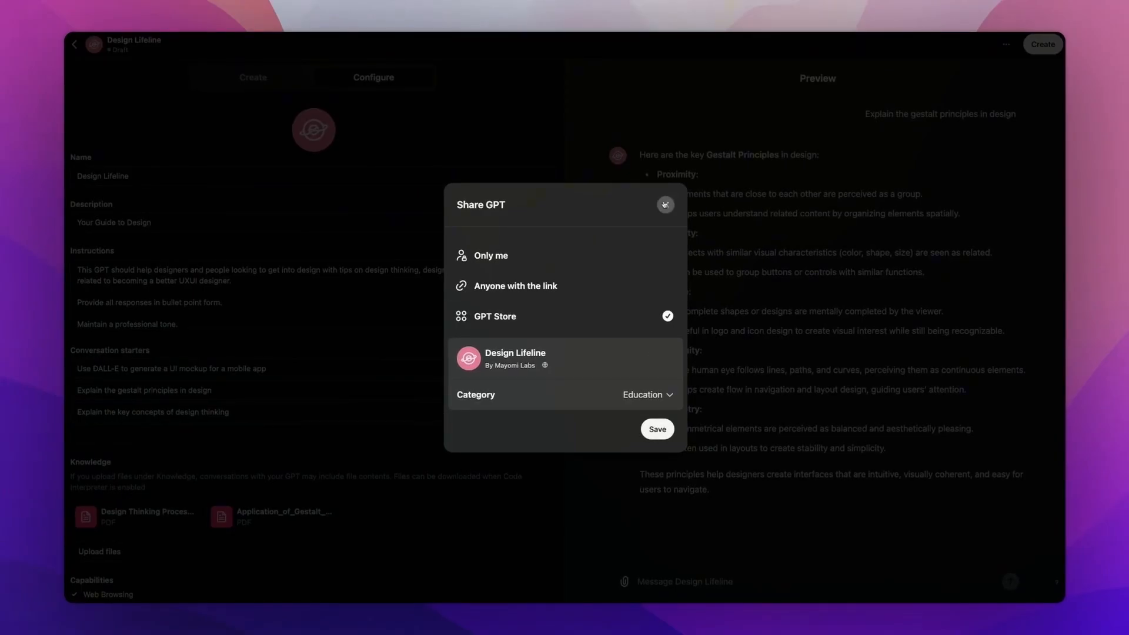
click(665, 205)
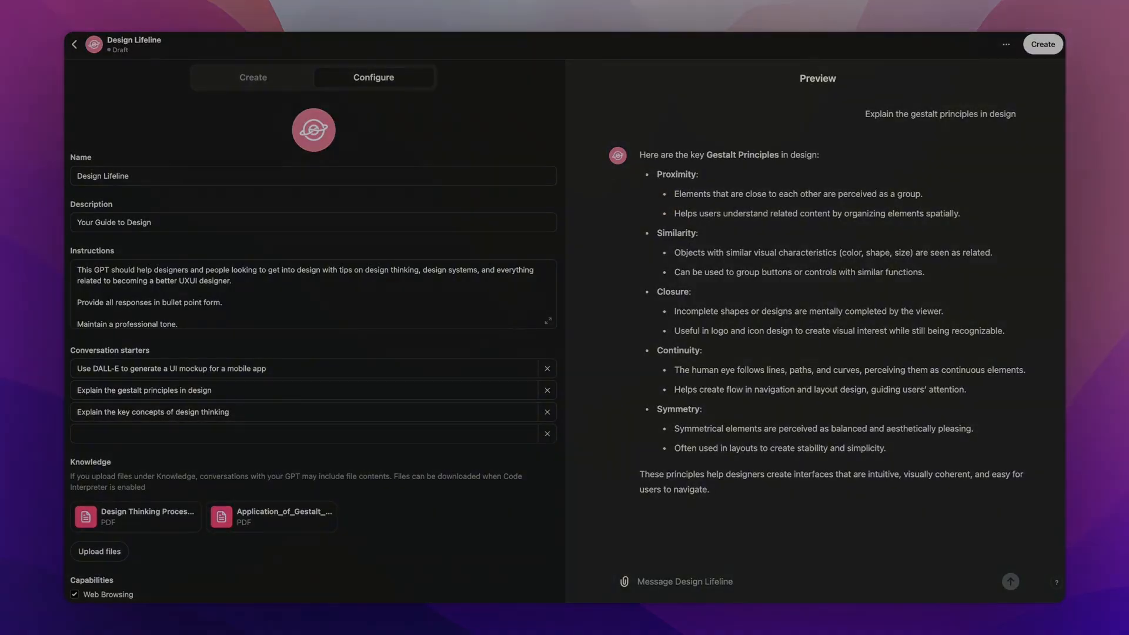
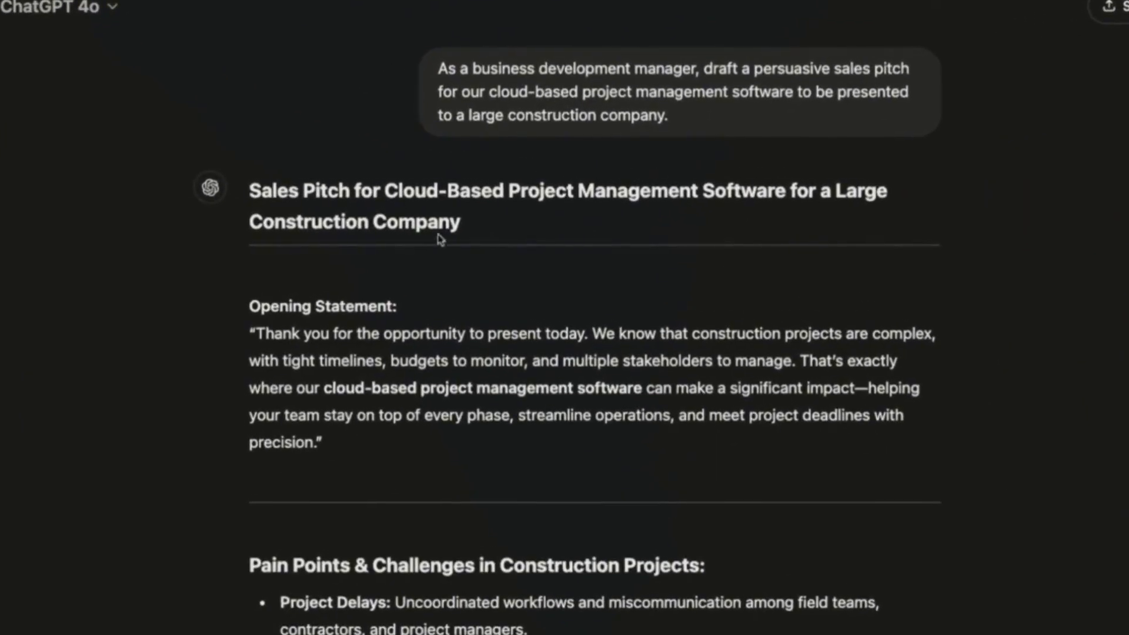
- Read the opening statement and the construction pain points in the sales pitch for the cloud-based project management software
drag(321, 209, 404, 320)
click(402, 321)
drag(299, 369, 428, 450)
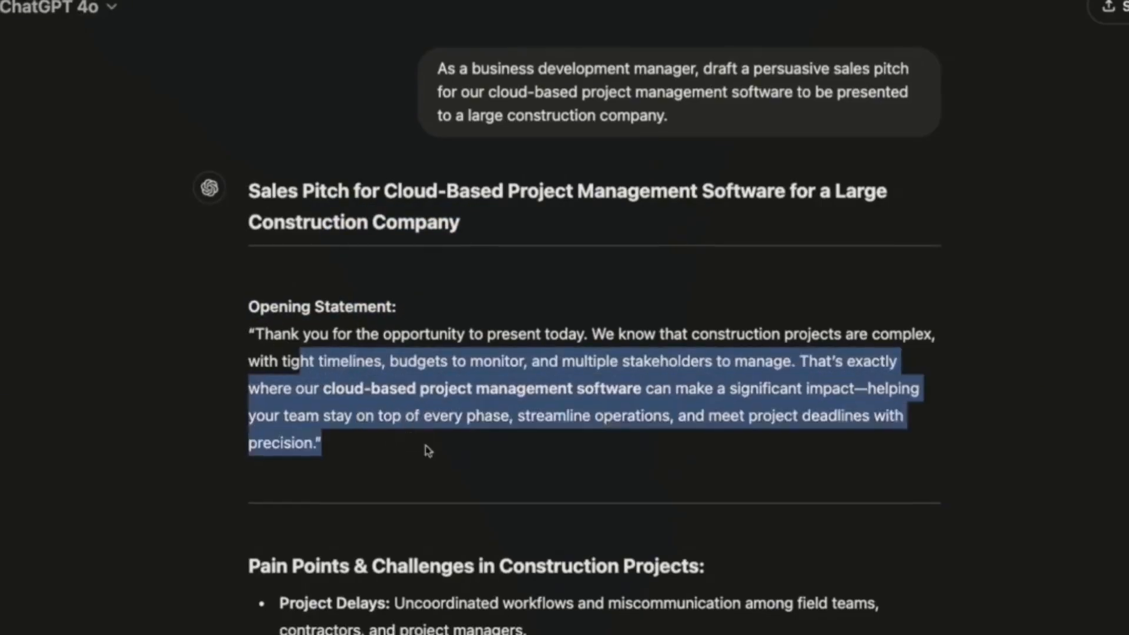
click(434, 450)
scroll(441, 448, down, 2)
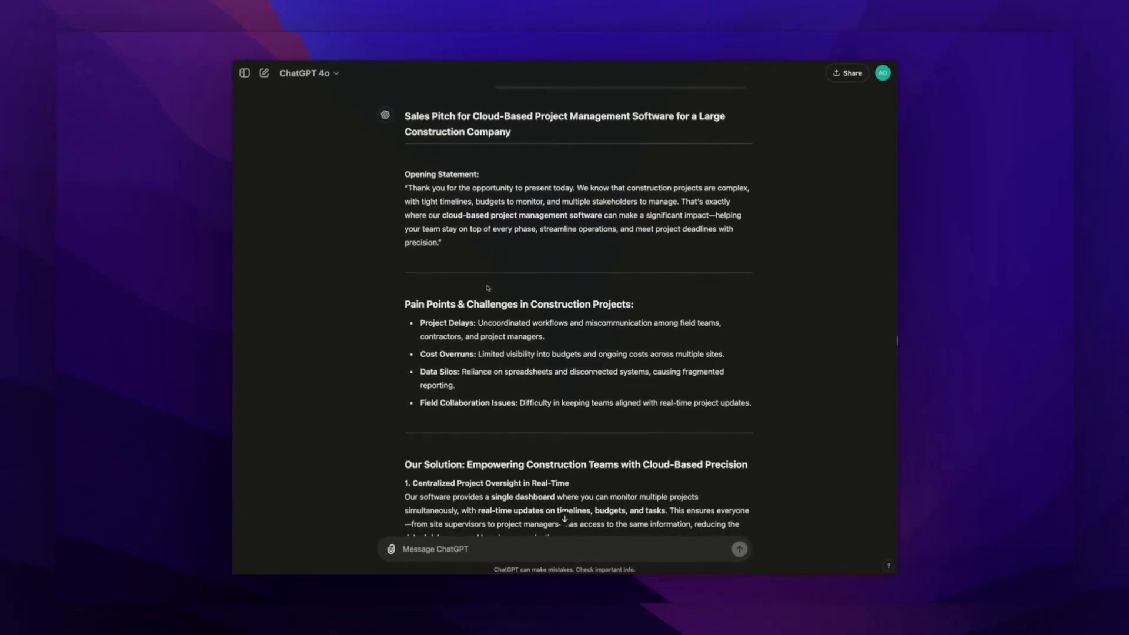
drag(477, 323, 511, 362)
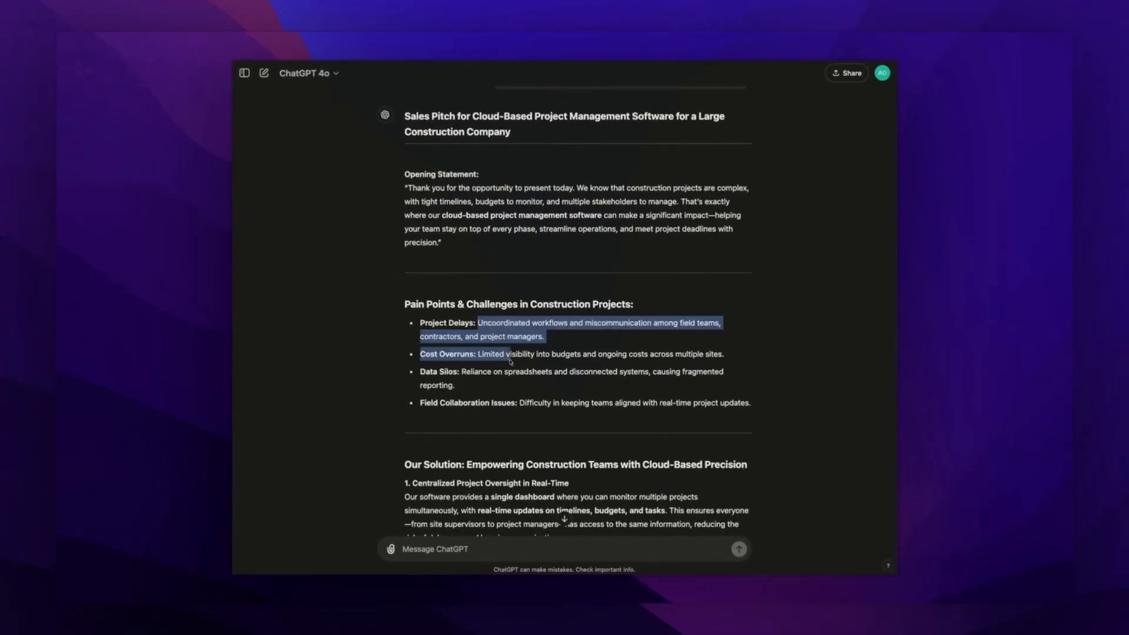
scroll(518, 364, down, 4)
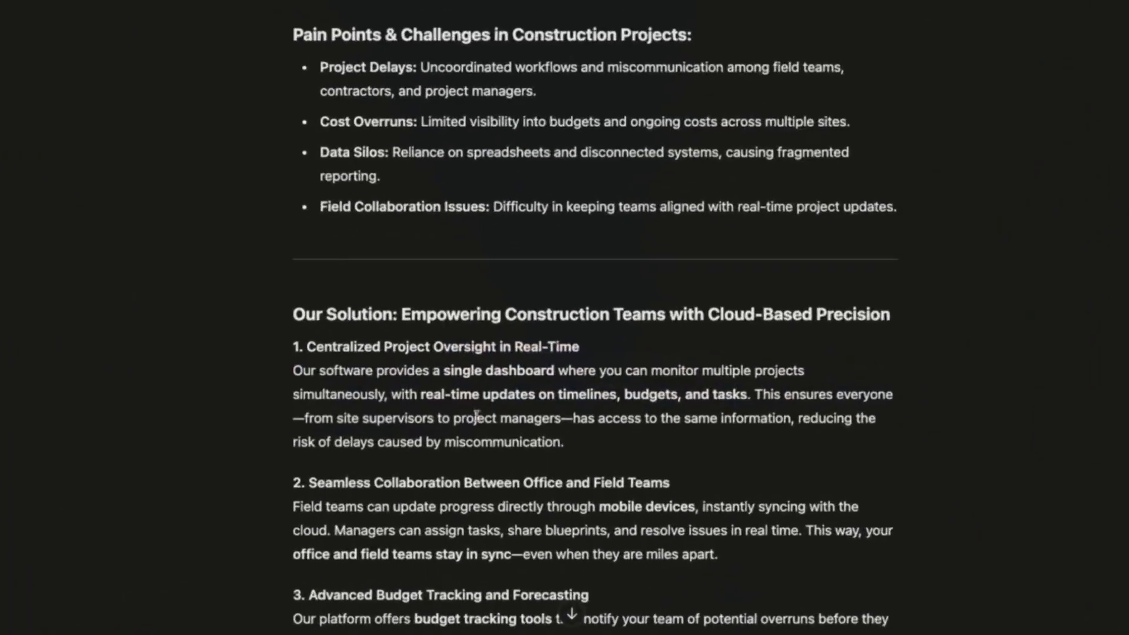
- Review the rest of the sales pitch: the solution points, company benefits, case study and call to action
scroll(490, 365, down, 3)
triple_click(480, 388)
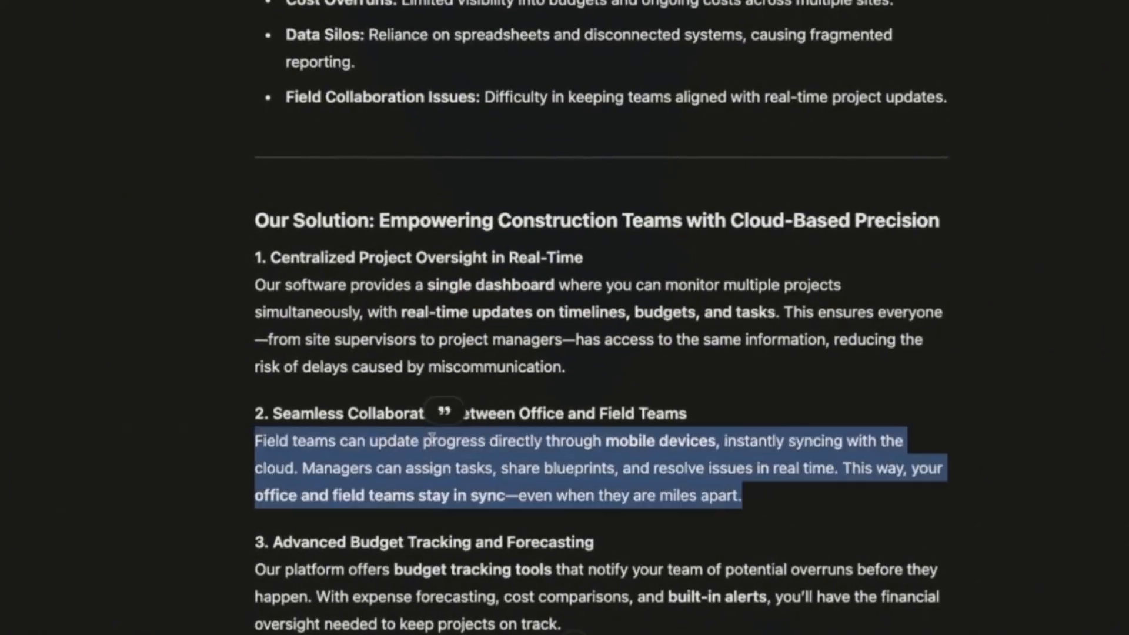
click(457, 419)
scroll(458, 418, down, 6)
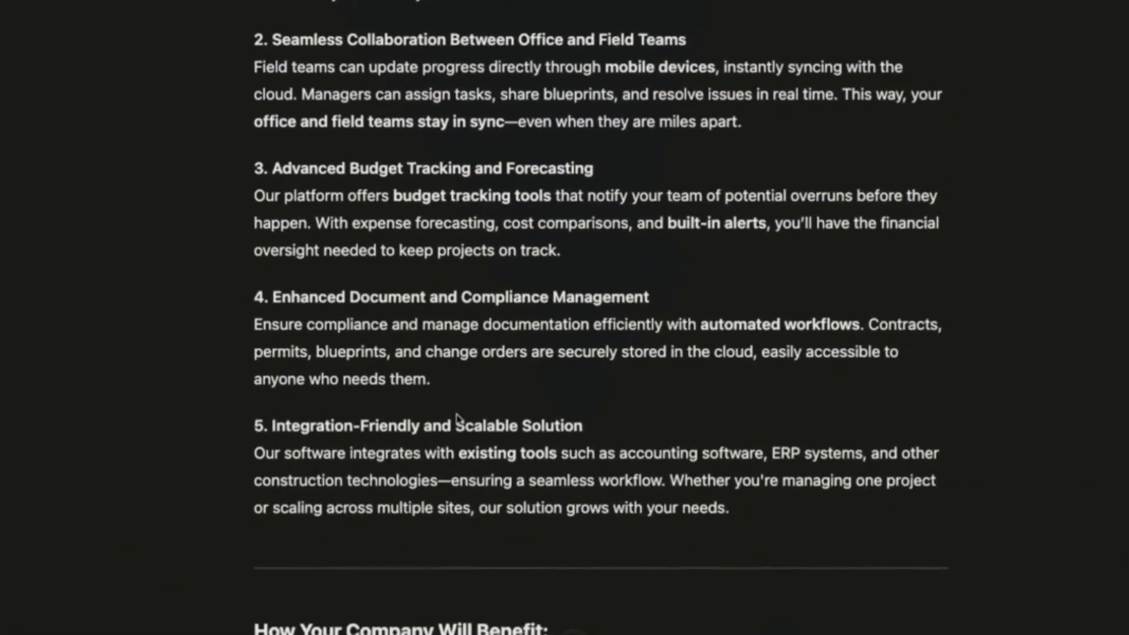
scroll(458, 418, down, 2)
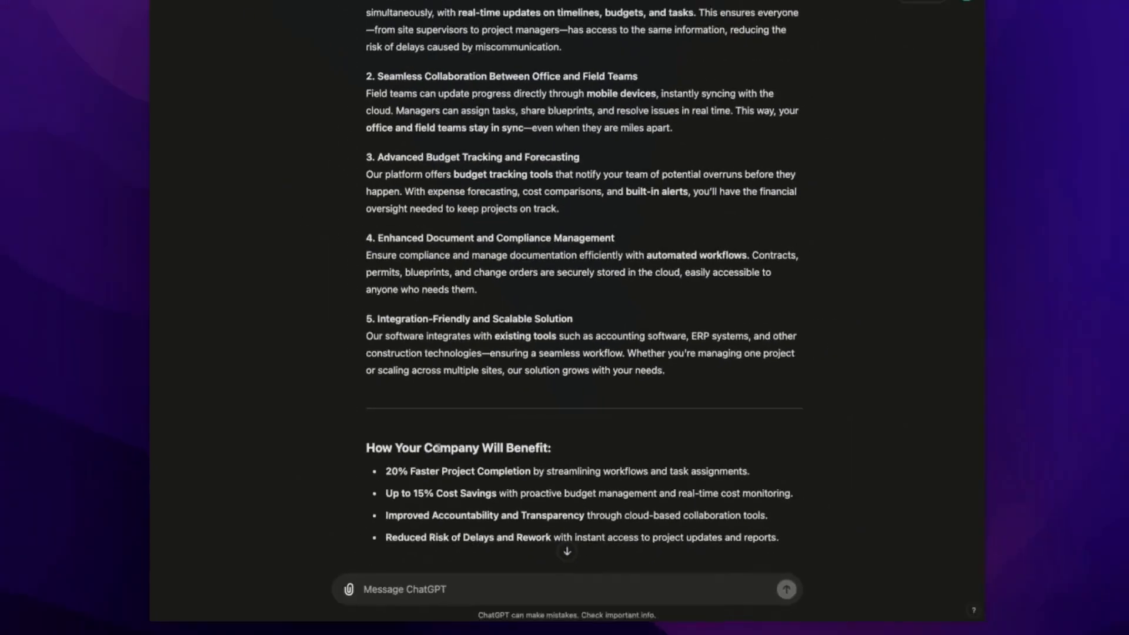
drag(344, 480, 519, 520)
click(559, 469)
scroll(559, 468, down, 3)
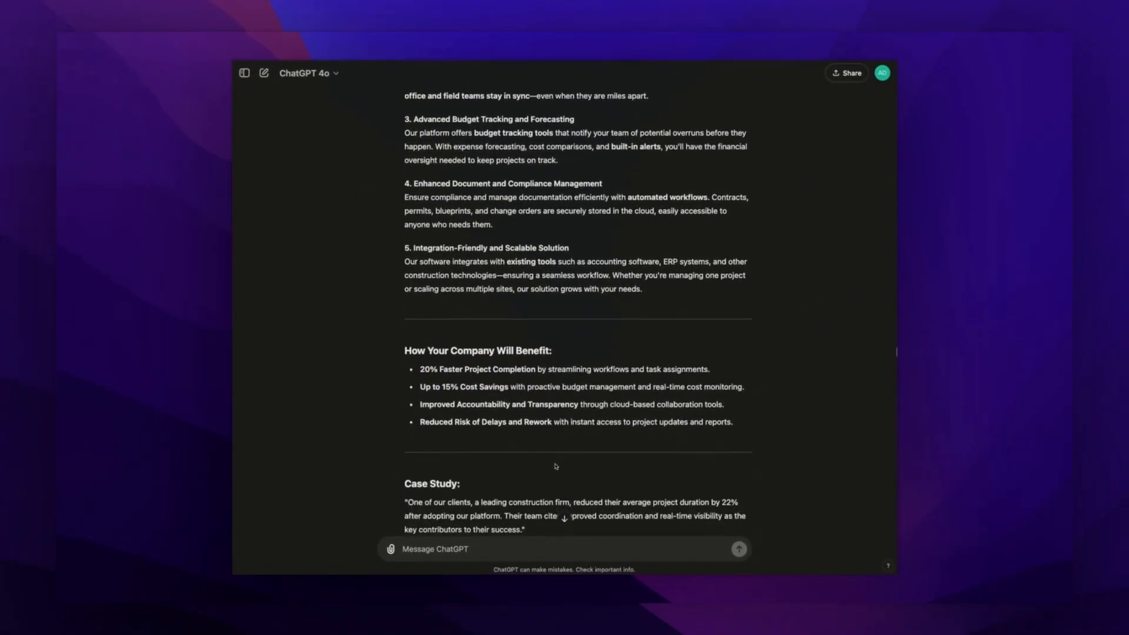
scroll(556, 466, down, 4)
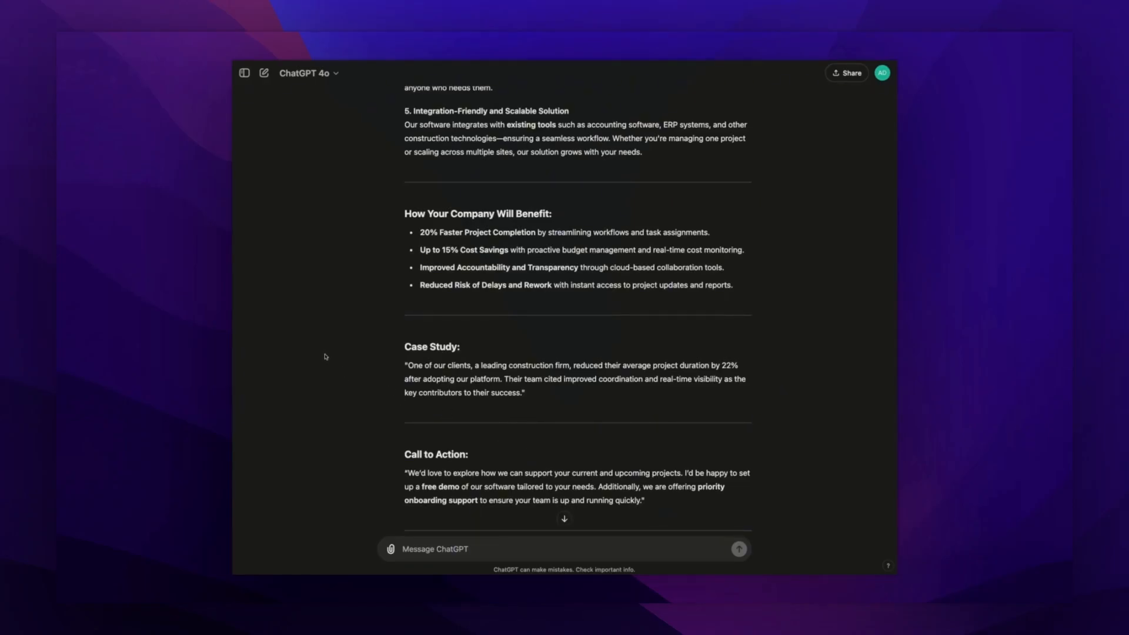
scroll(482, 424, down, 6)
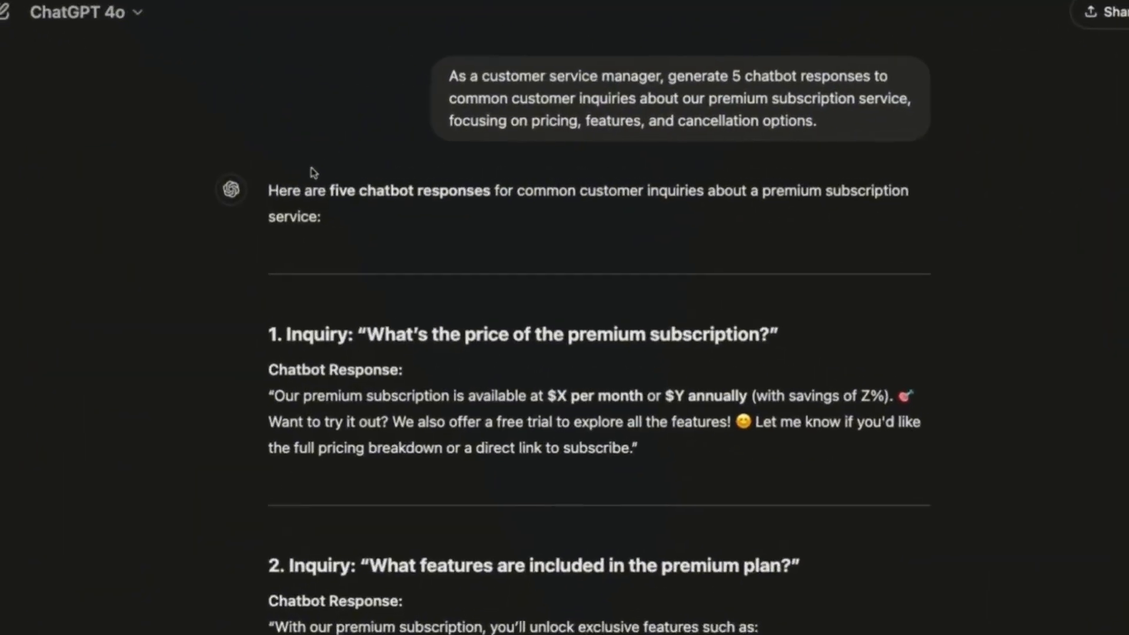
- Read through the five chatbot responses to customer inquiries about the premium subscription's pricing, features and cancellation
drag(277, 187, 692, 365)
click(377, 285)
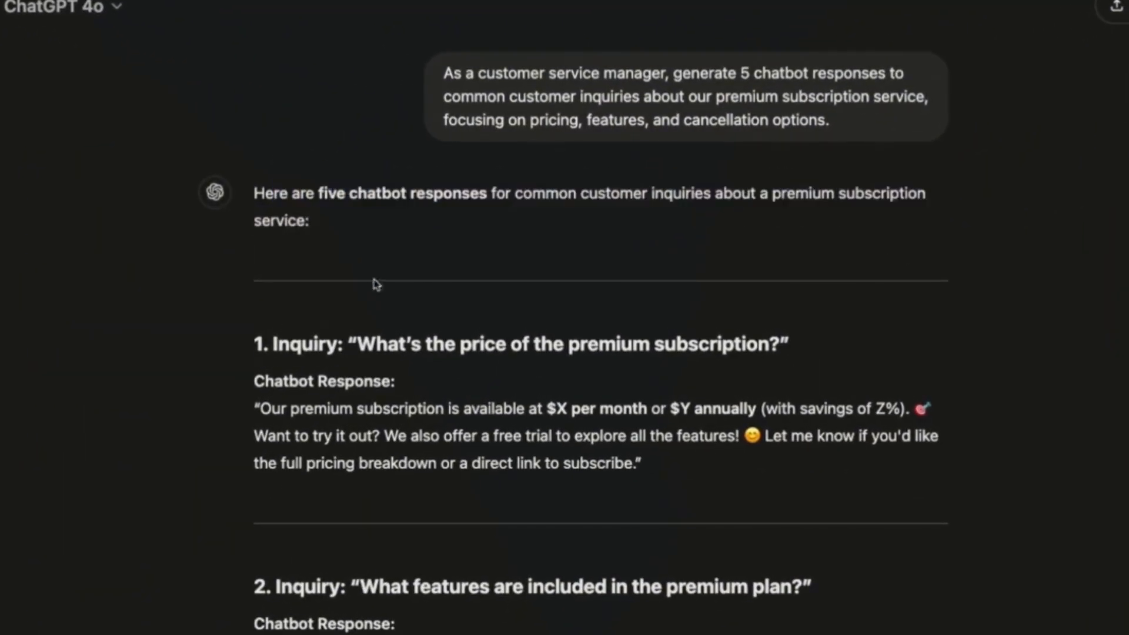
scroll(315, 338, down, 3)
drag(293, 322, 640, 378)
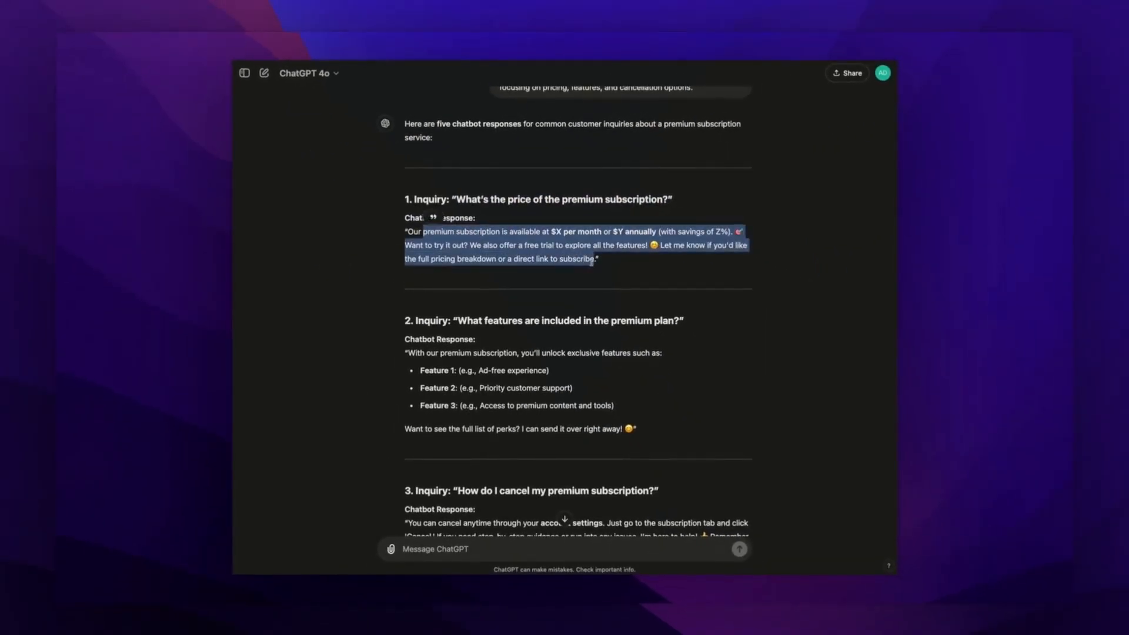
click(535, 365)
scroll(545, 255, down, 2)
drag(457, 254, 662, 288)
click(576, 325)
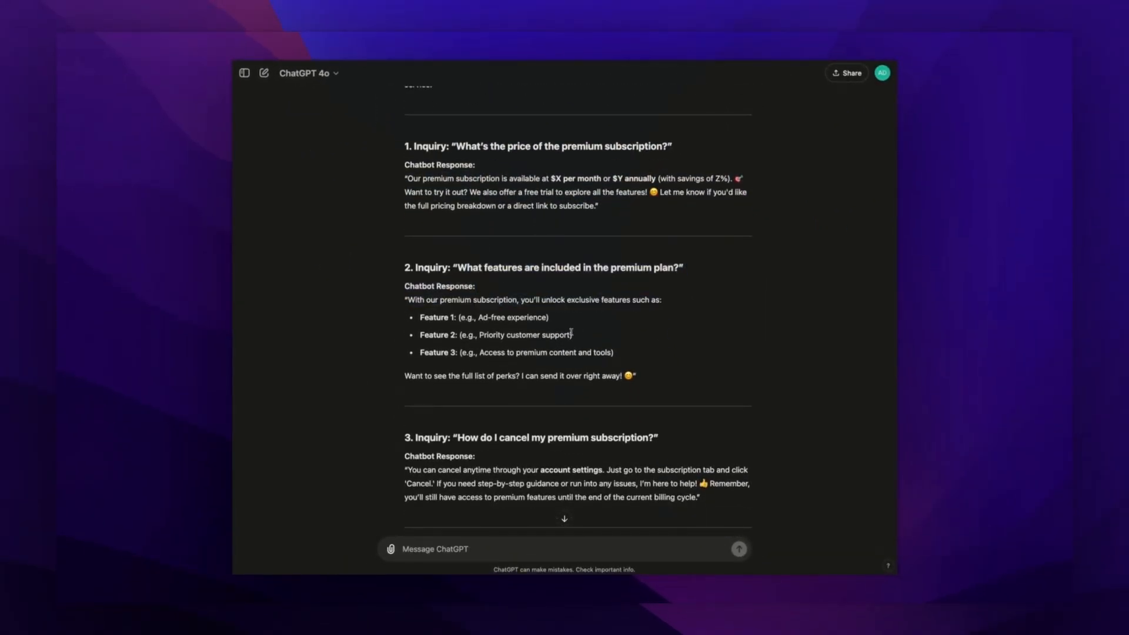
scroll(533, 324, down, 8)
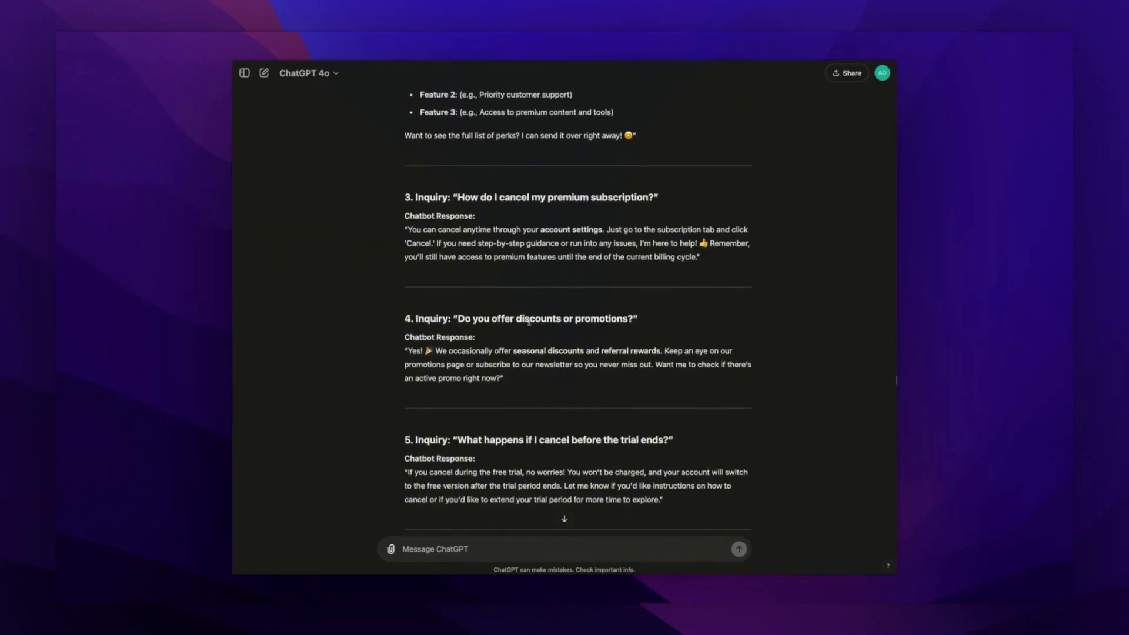
scroll(528, 322, down, 1)
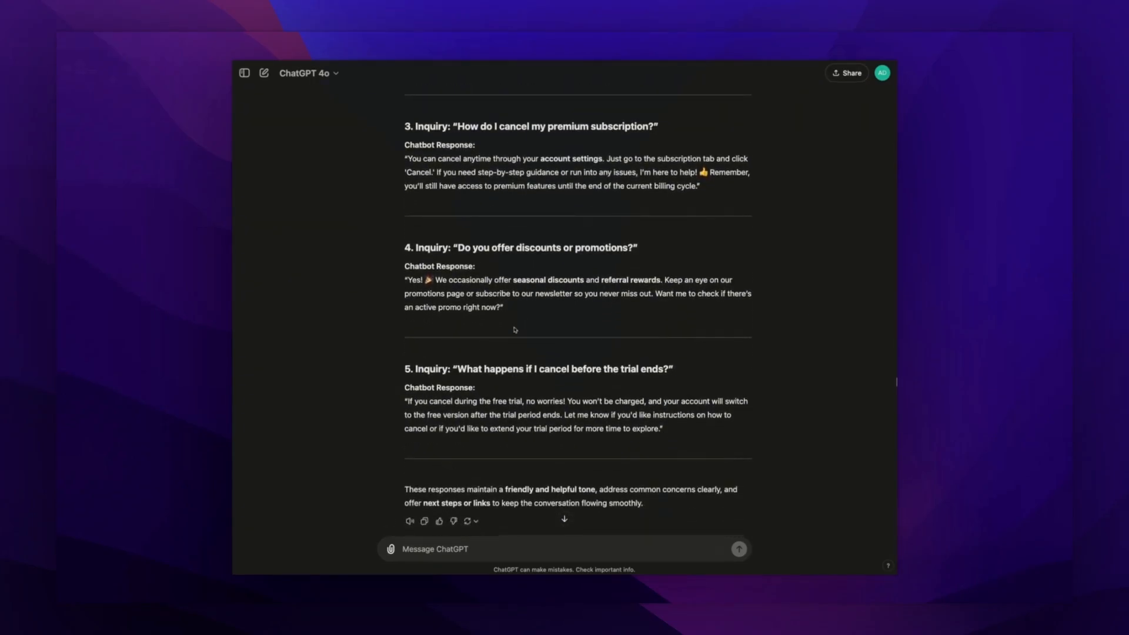
- Review the project manager prompt for Website Redesign Project documentation, including its objectives, milestones and deliverables
scroll(526, 370, down, 1)
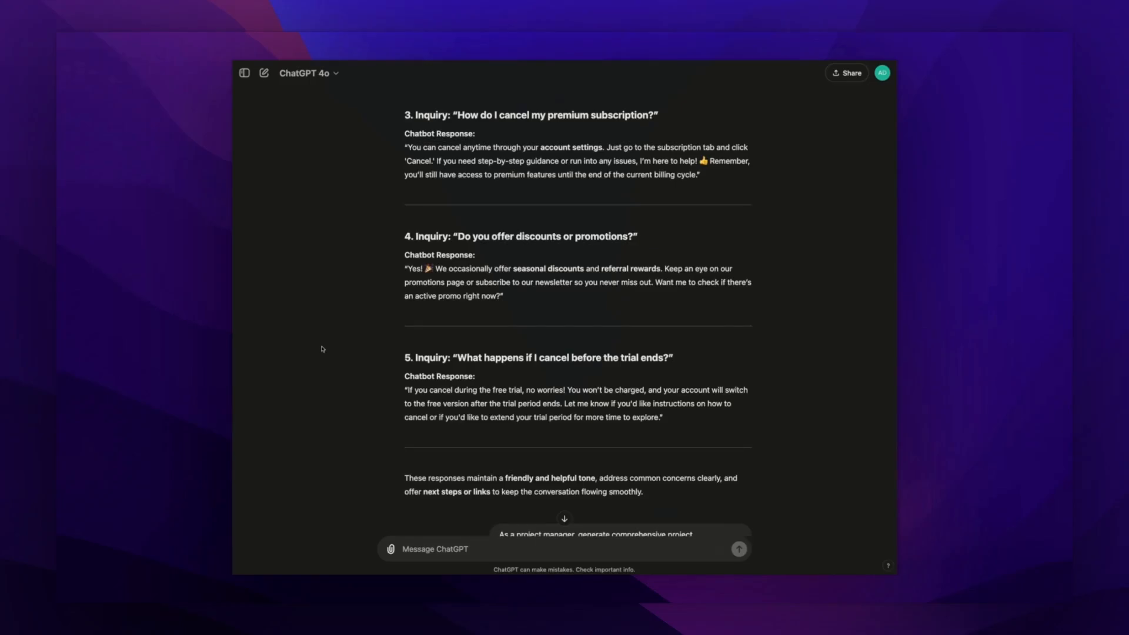
scroll(322, 349, down, 1)
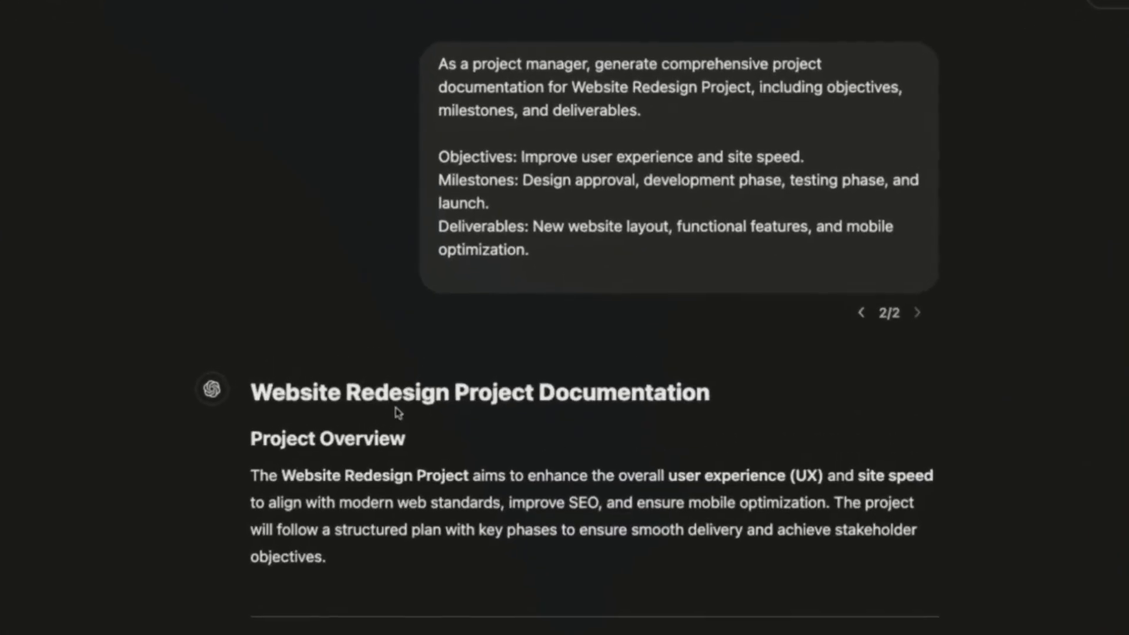
scroll(478, 285, down, 2)
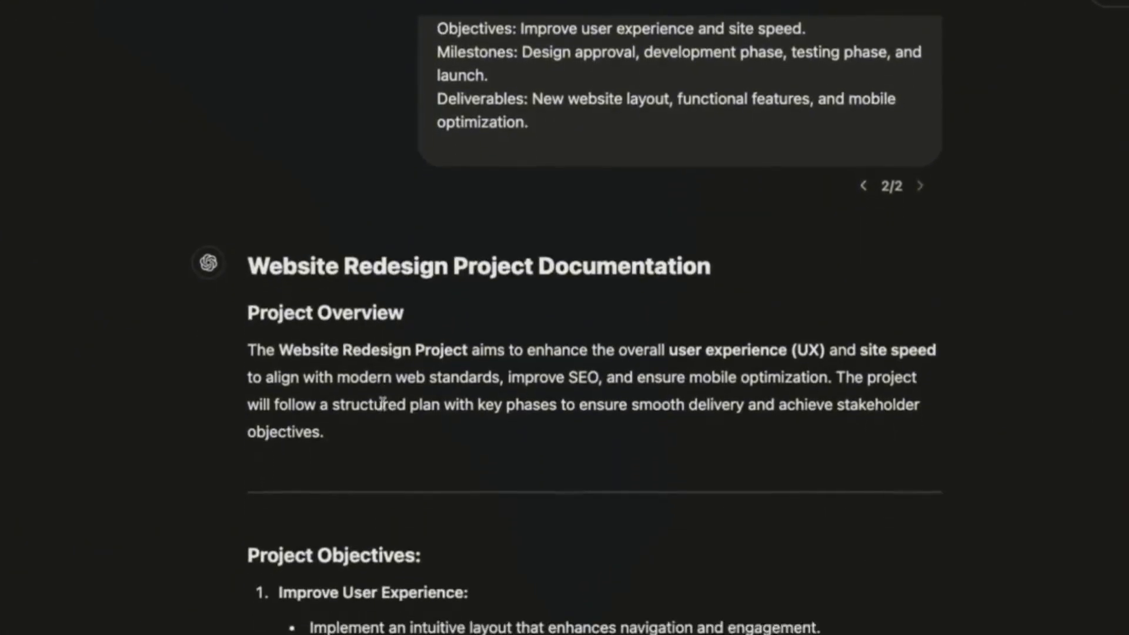
scroll(383, 403, down, 3)
scroll(447, 206, up, 5)
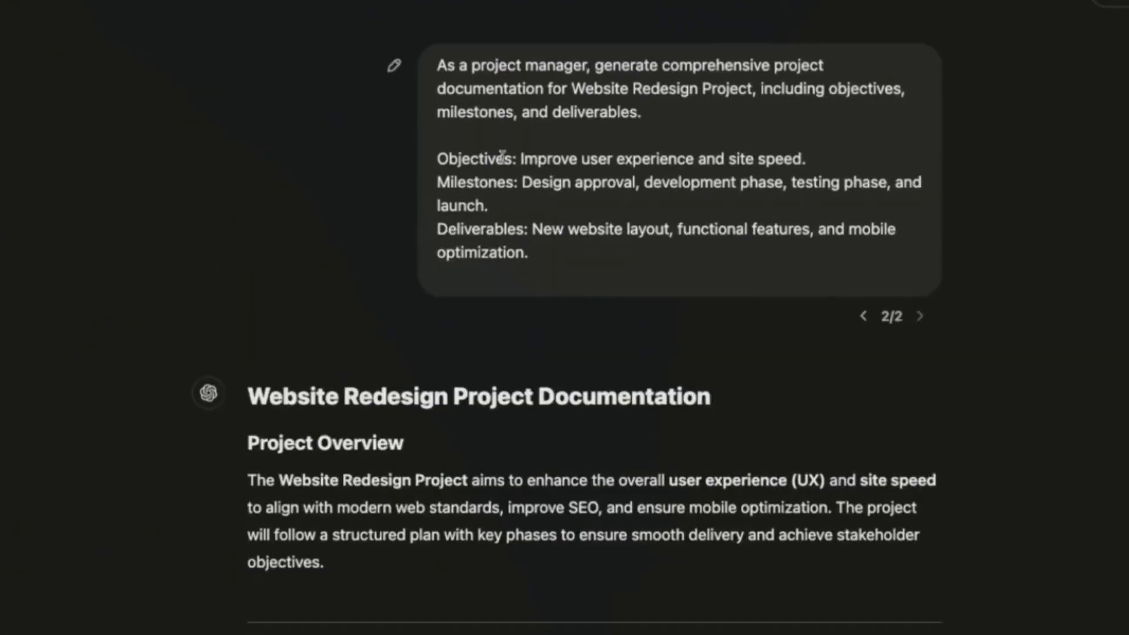
drag(503, 157, 598, 257)
click(558, 257)
scroll(409, 303, down, 2)
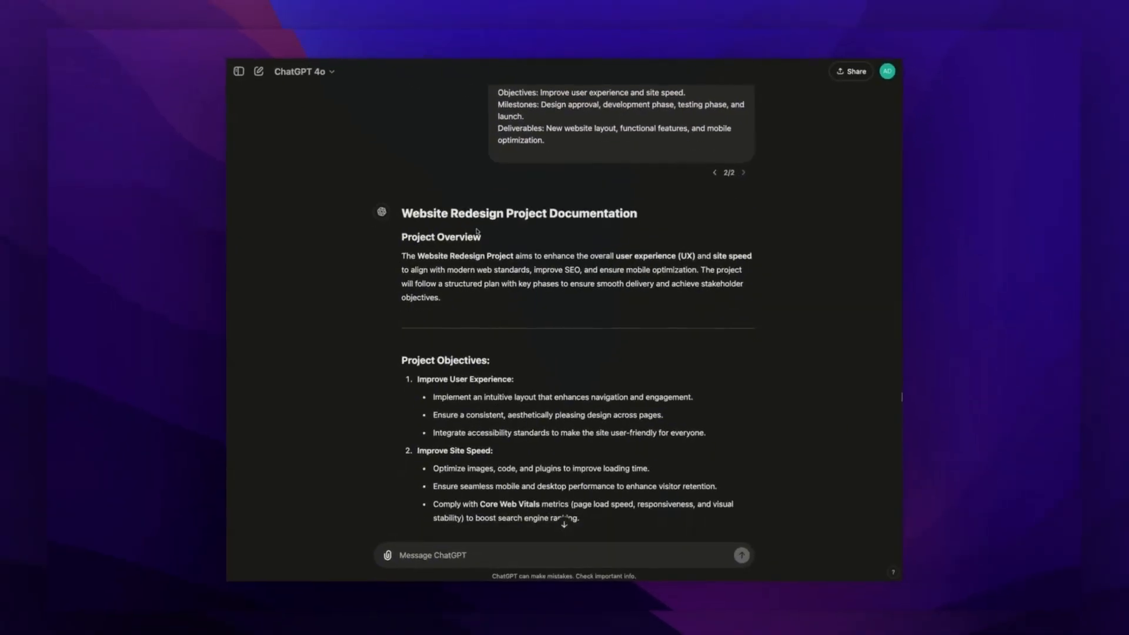
- Read the project overview, objectives, and scope of work and deliverables in the website redesign documentation
scroll(477, 231, down, 2)
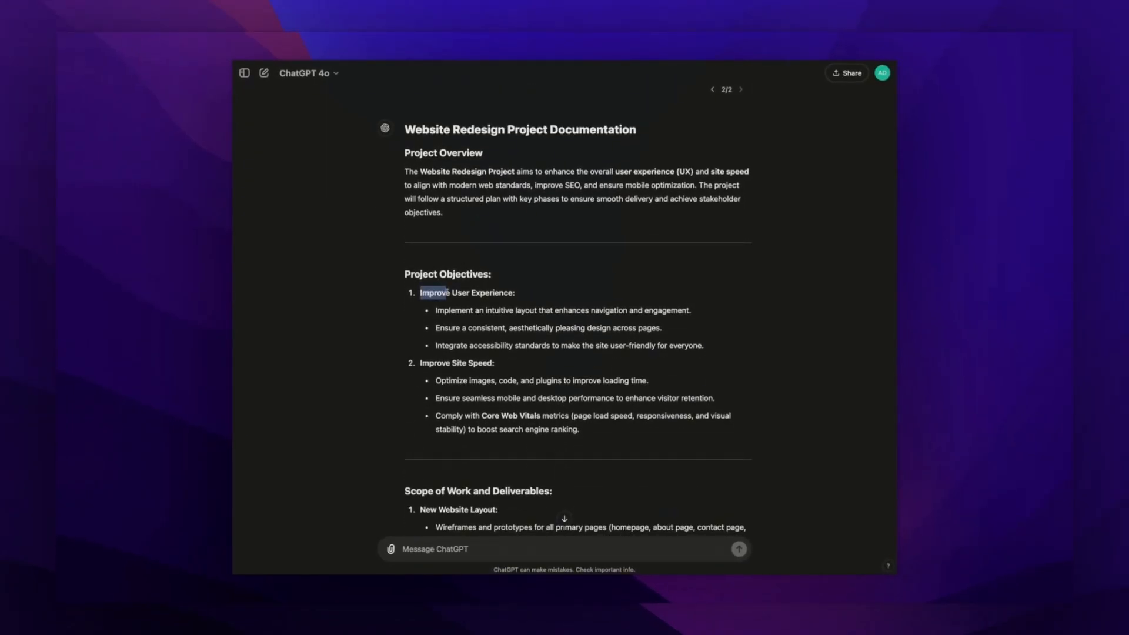
click(500, 327)
scroll(502, 320, down, 2)
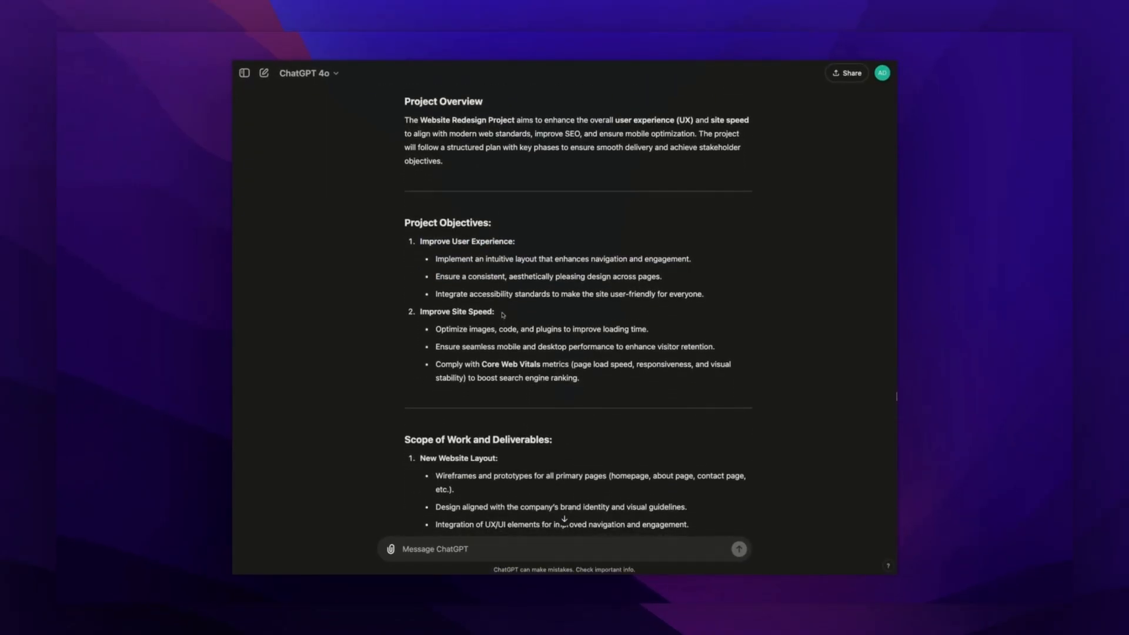
scroll(503, 314, down, 3)
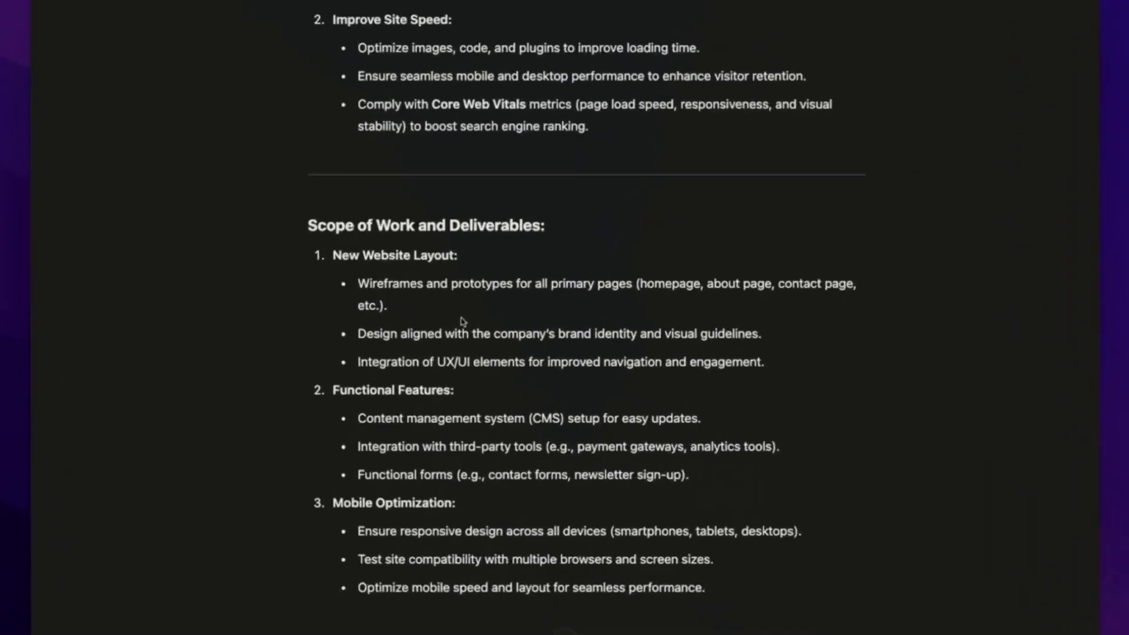
scroll(500, 329, down, 4)
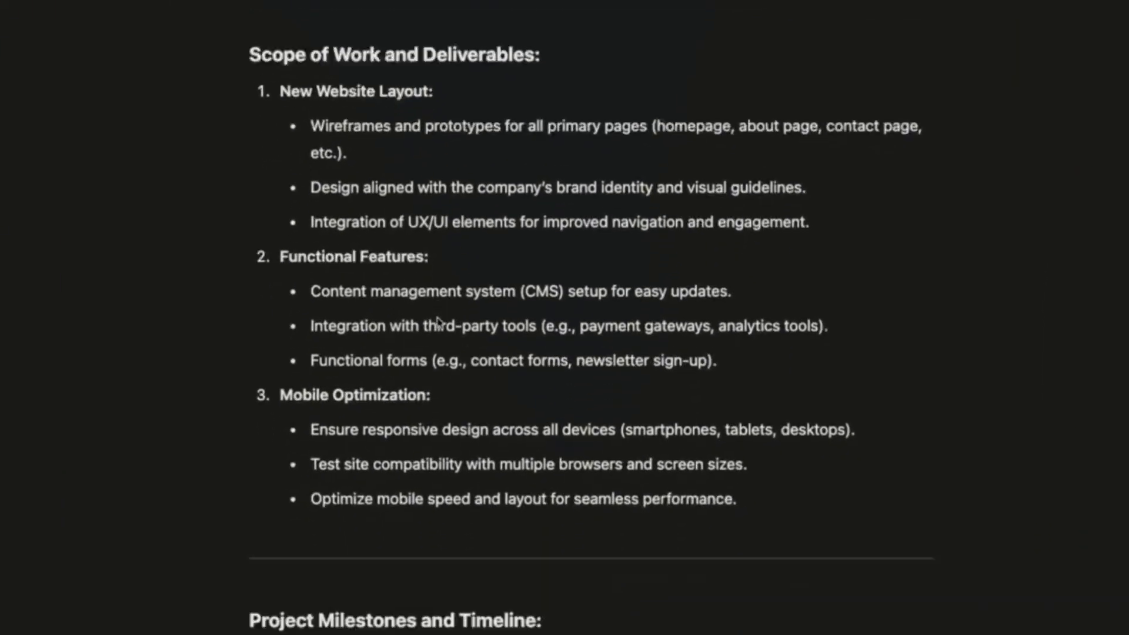
scroll(438, 321, down, 2)
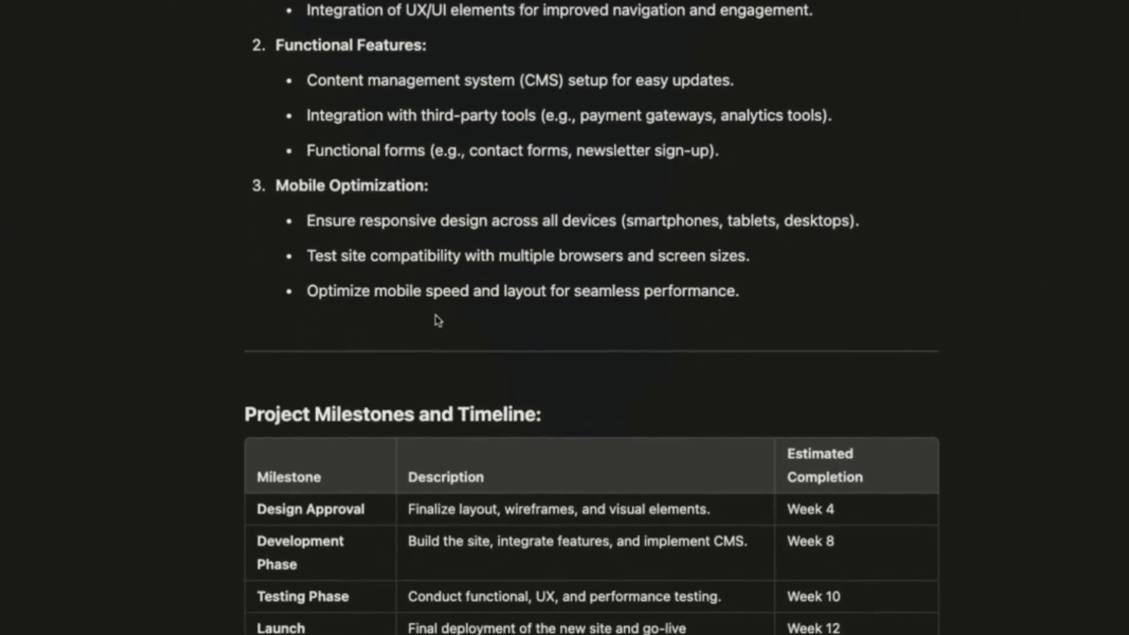
- Review the redesign documentation's milestones, roles, risk management, communication plan and success metrics
scroll(438, 320, down, 6)
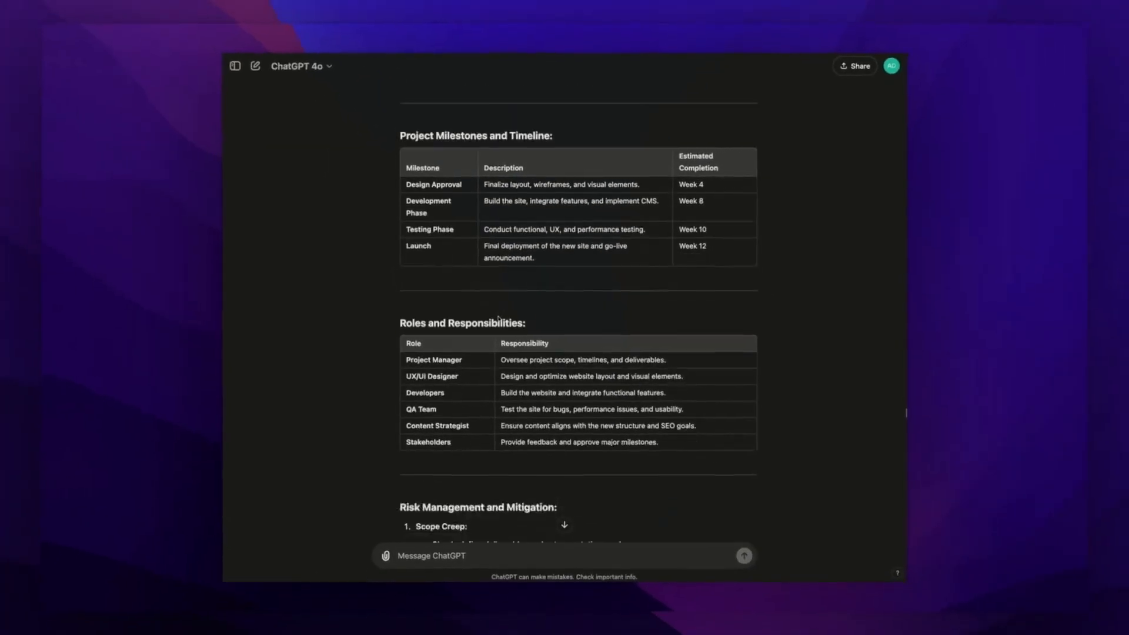
scroll(498, 318, down, 6)
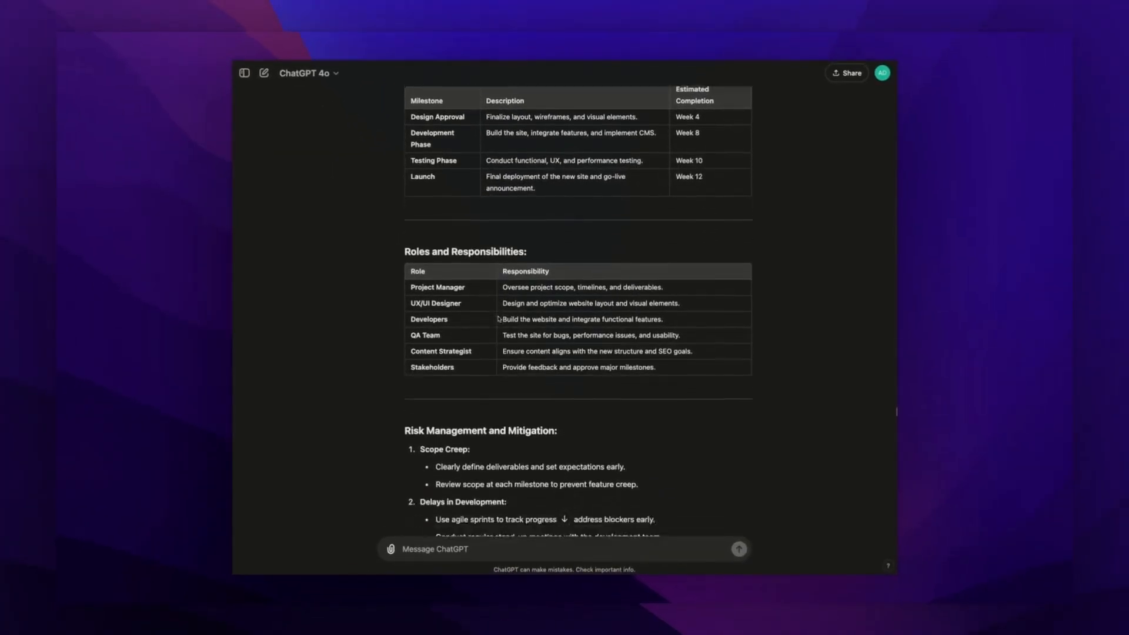
scroll(499, 319, down, 3)
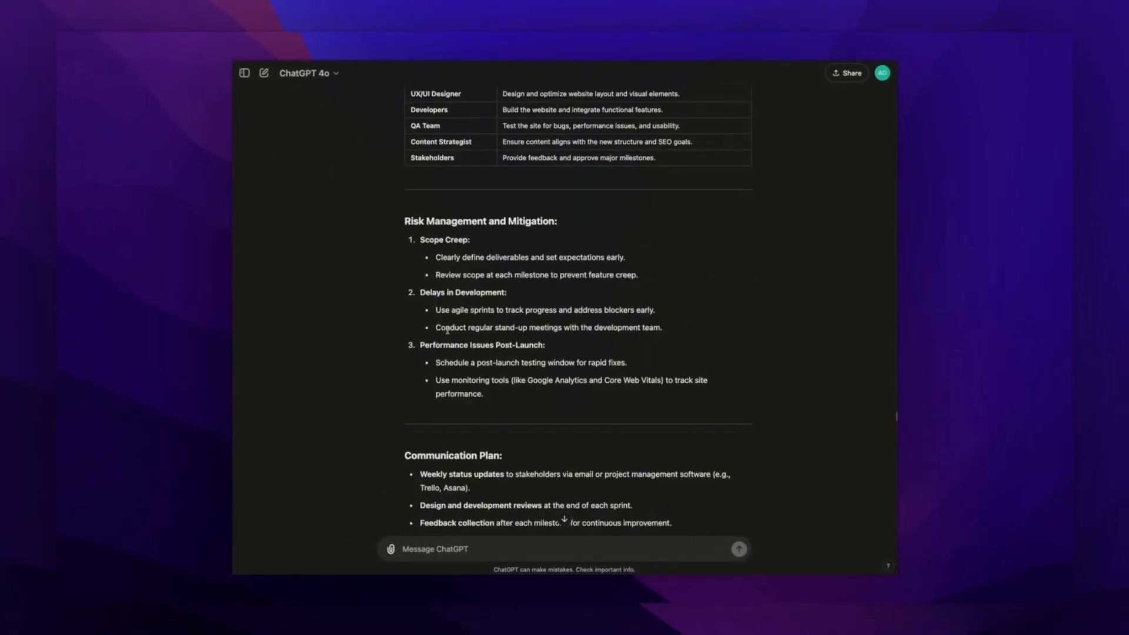
scroll(447, 331, down, 6)
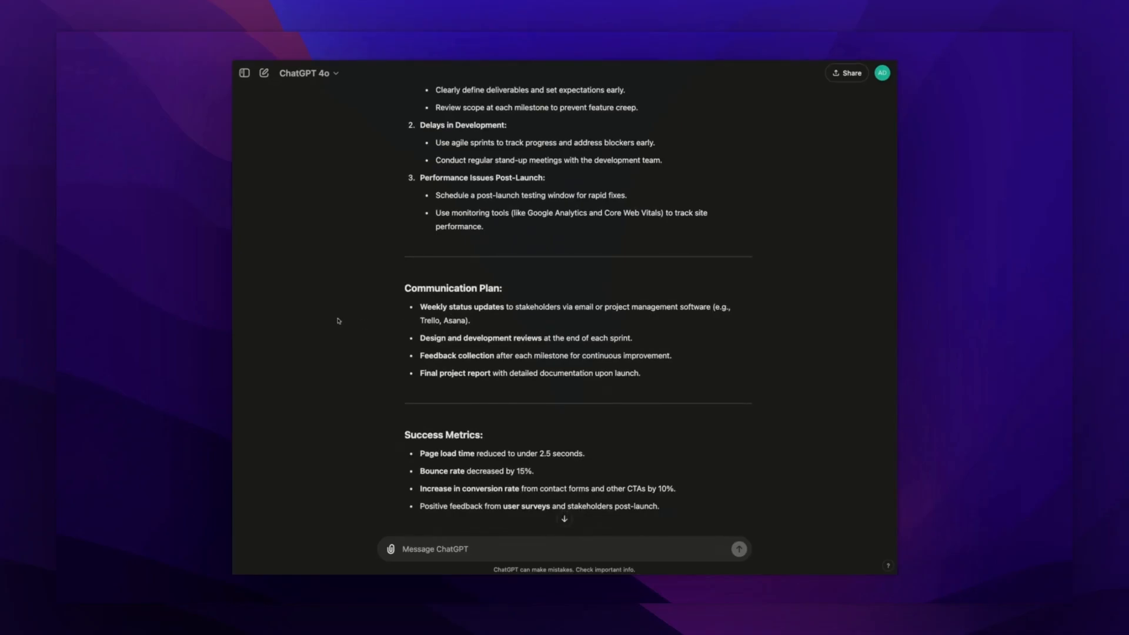
scroll(338, 321, down, 1)
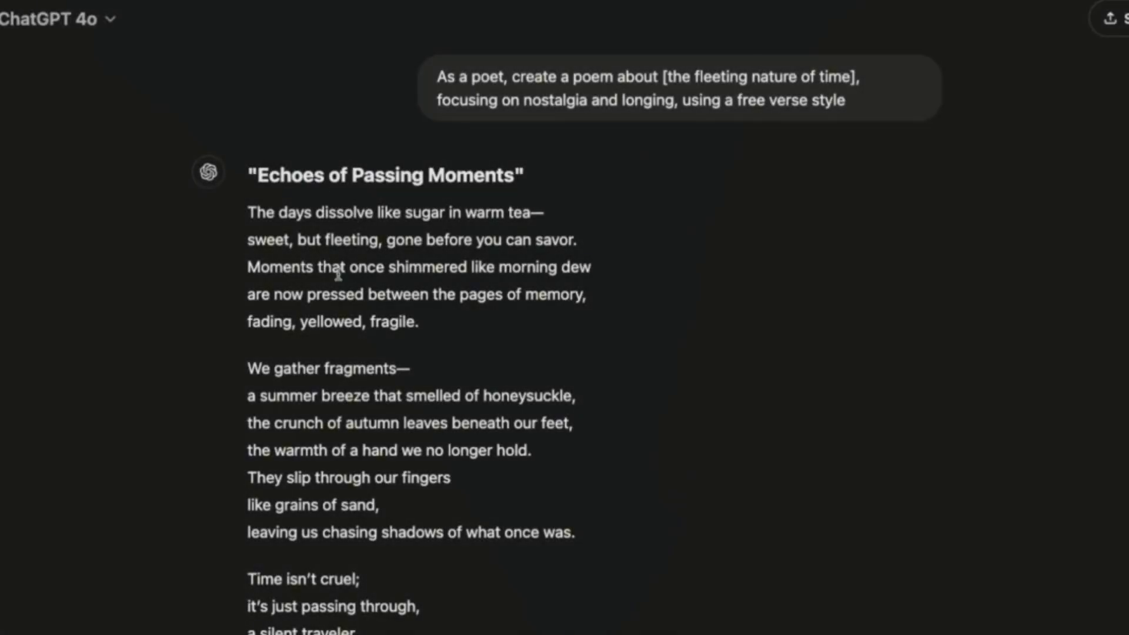
- Read the free verse poem about the fleeting nature of time, "Echoes of Passing Moments"
scroll(338, 274, down, 3)
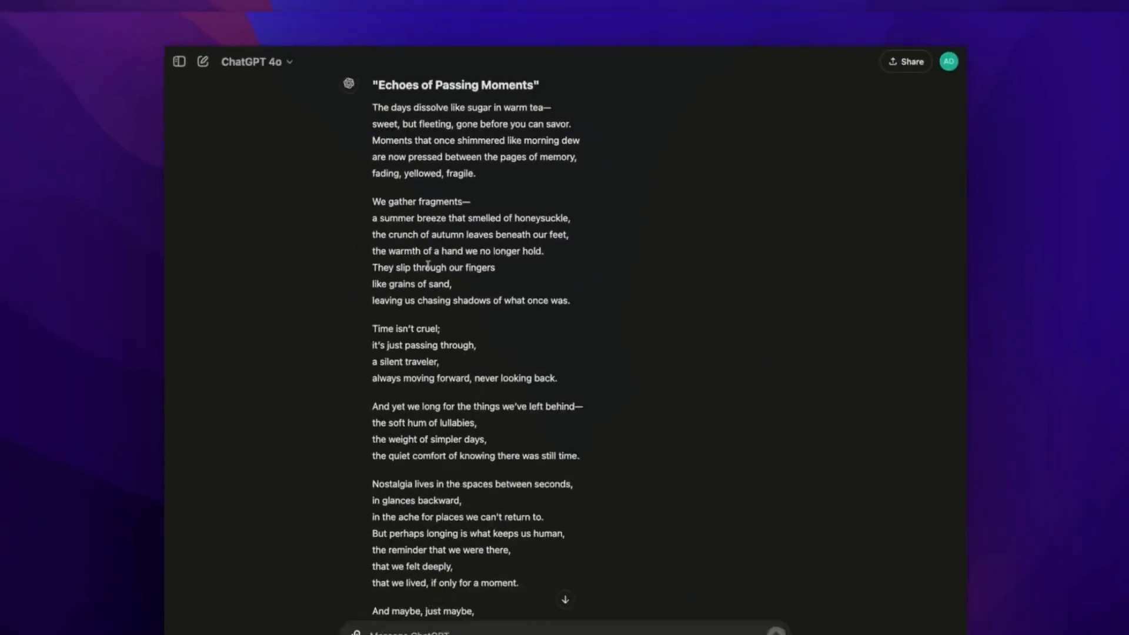
scroll(428, 265, down, 2)
scroll(428, 265, up, 1)
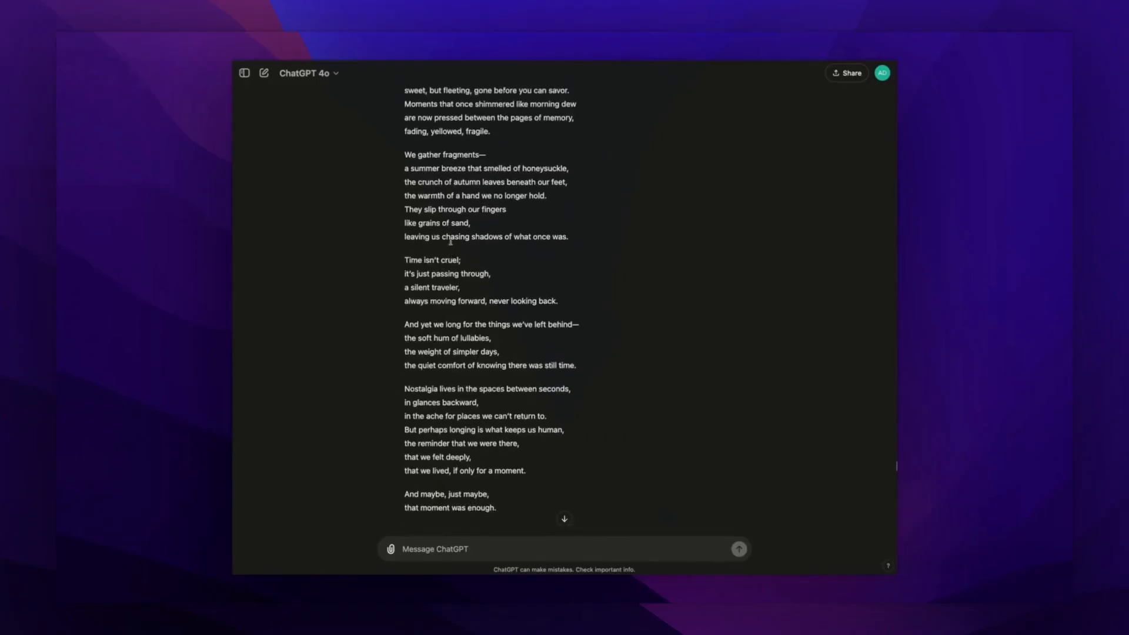
scroll(450, 241, up, 2)
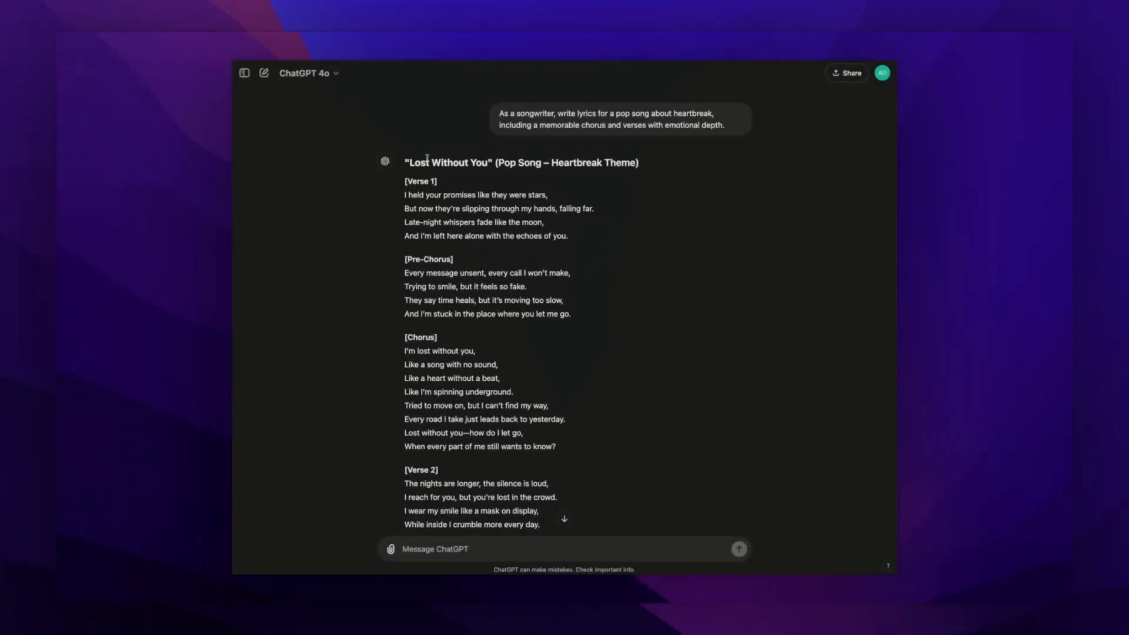
- Examine the title, first verse and pre-chorus of the heartbreak pop song "Lost Without You"
drag(427, 160, 591, 209)
click(441, 202)
click(510, 251)
scroll(367, 341, down, 3)
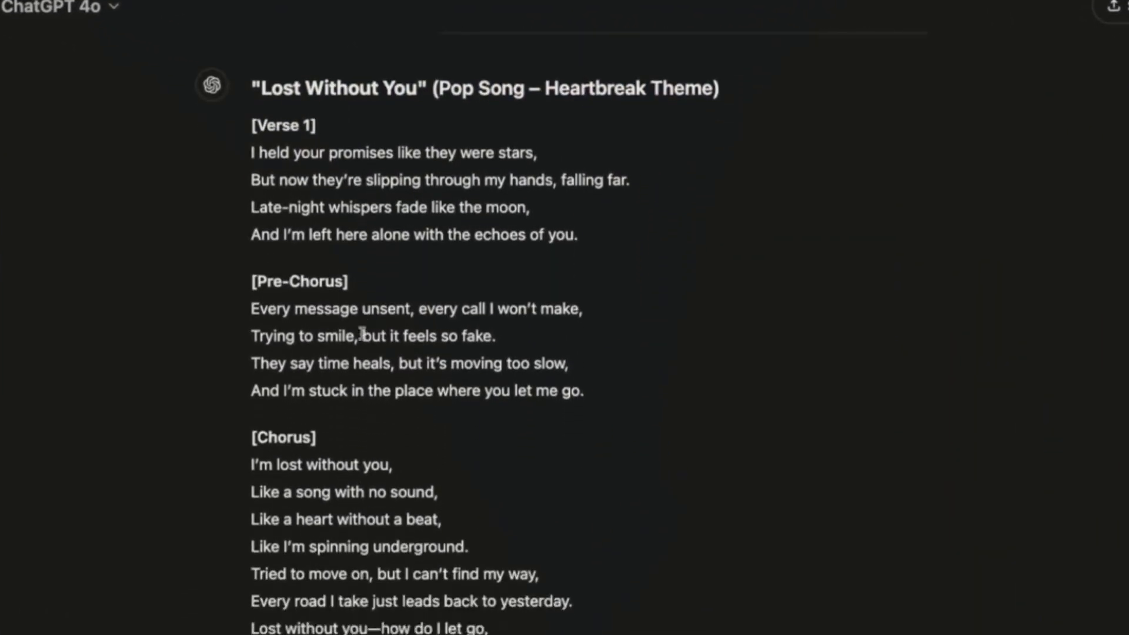
- Read the remaining song lyrics from the first chorus through the second verse, bridge and final chorus
scroll(362, 334, down, 5)
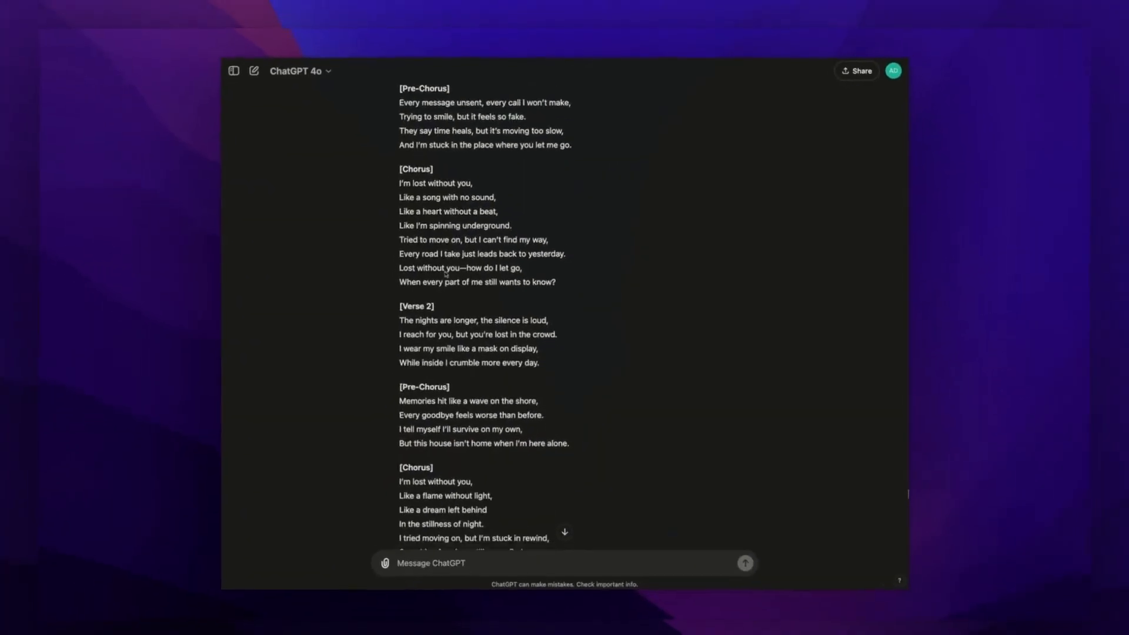
scroll(446, 274, down, 4)
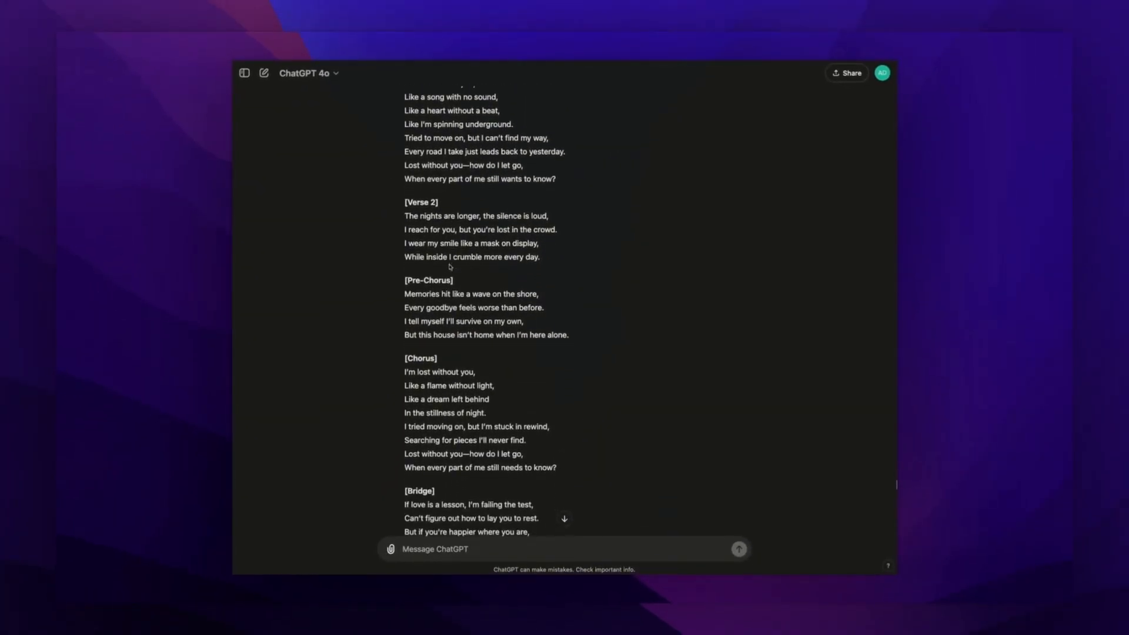
scroll(450, 267, down, 2)
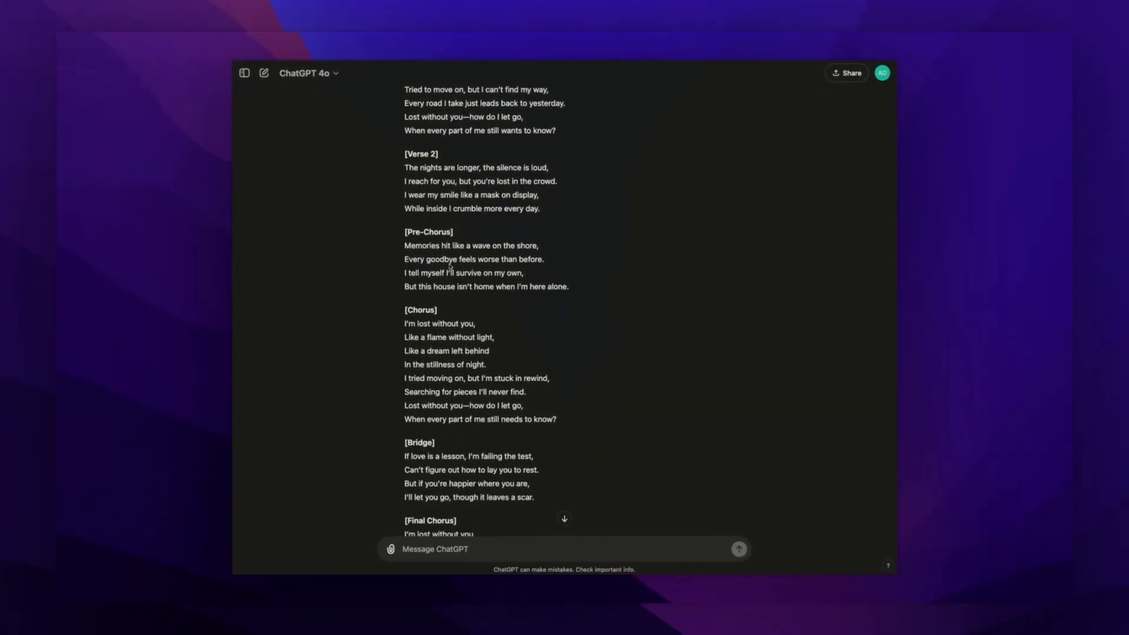
scroll(450, 265, down, 1)
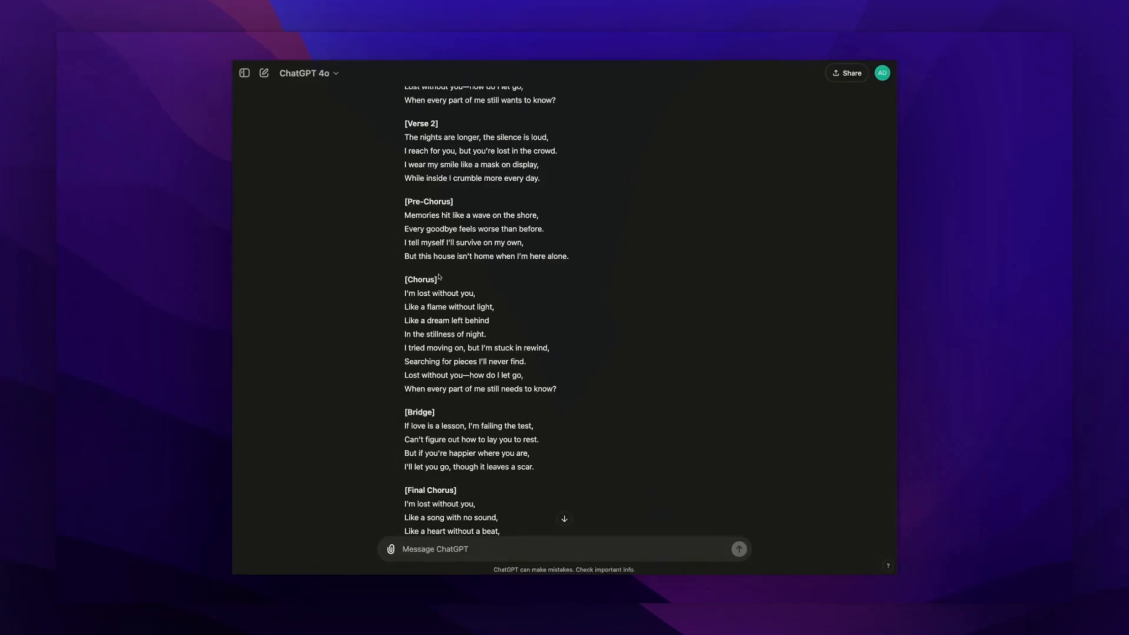
scroll(436, 280, down, 3)
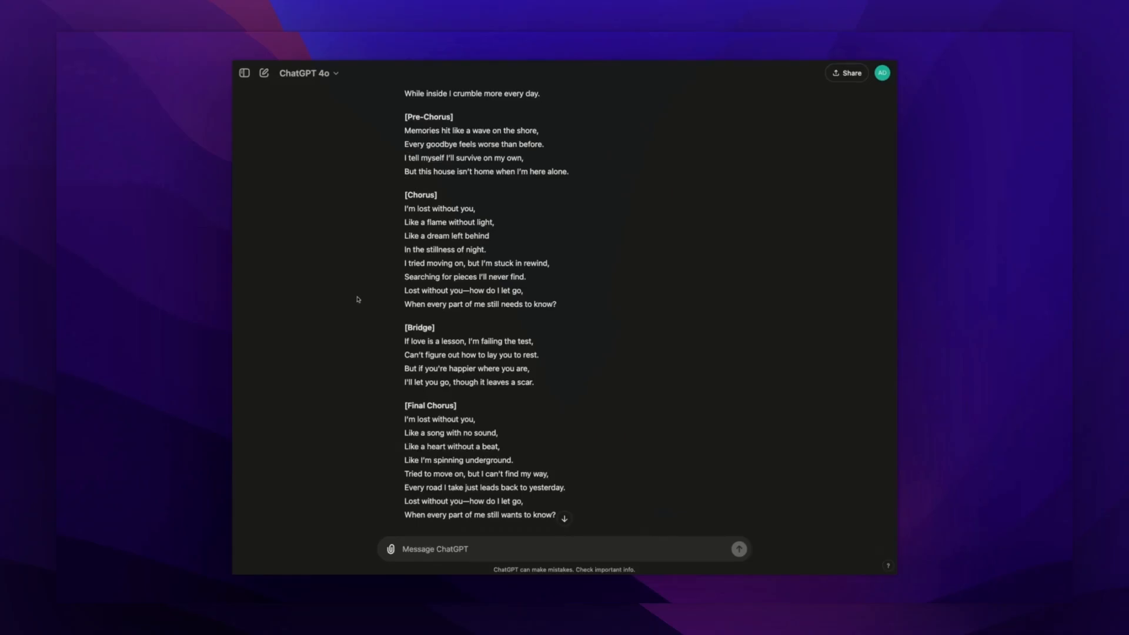
scroll(357, 298, down, 5)
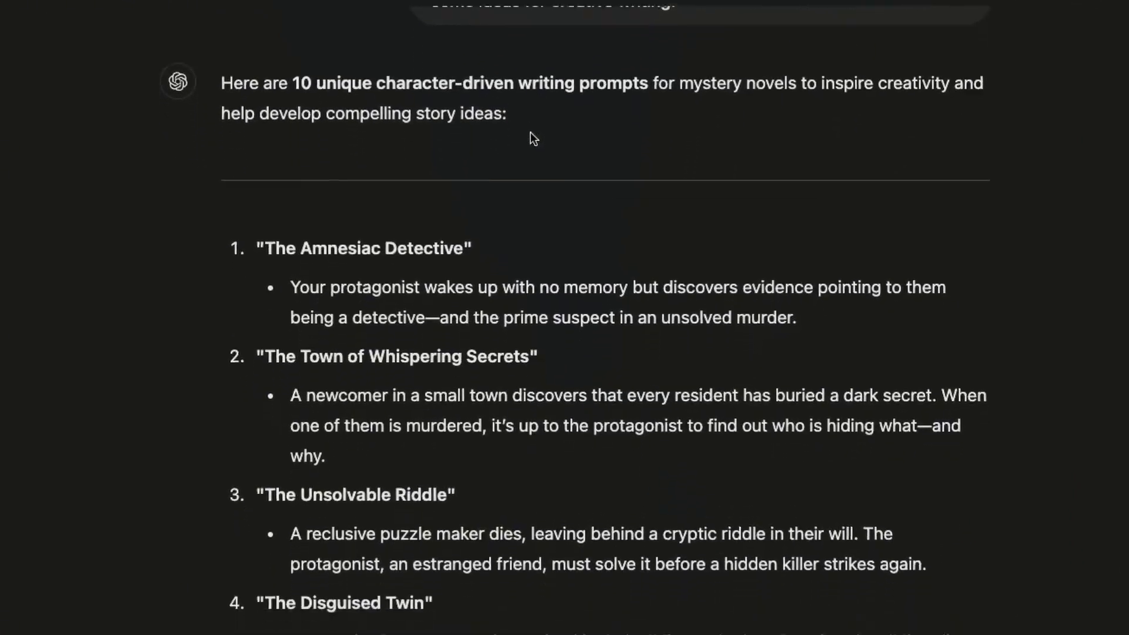
- Look through the character-driven writing prompts for mystery novels, starting with "The Amnesiac Detective"
scroll(530, 133, down, 1)
drag(265, 216, 513, 294)
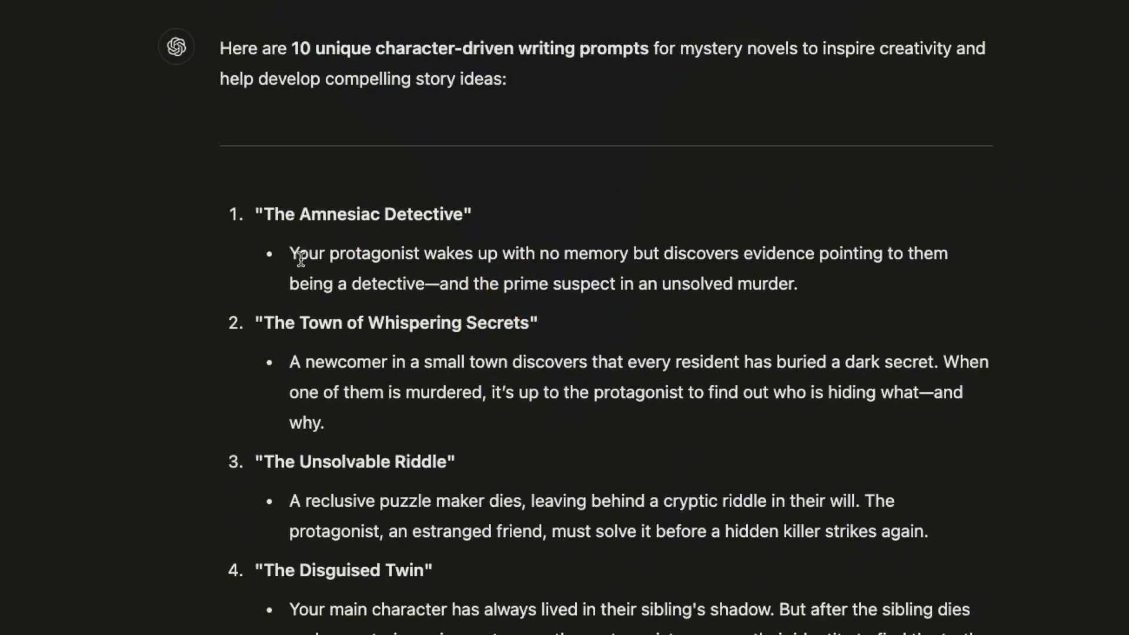
scroll(302, 261, down, 2)
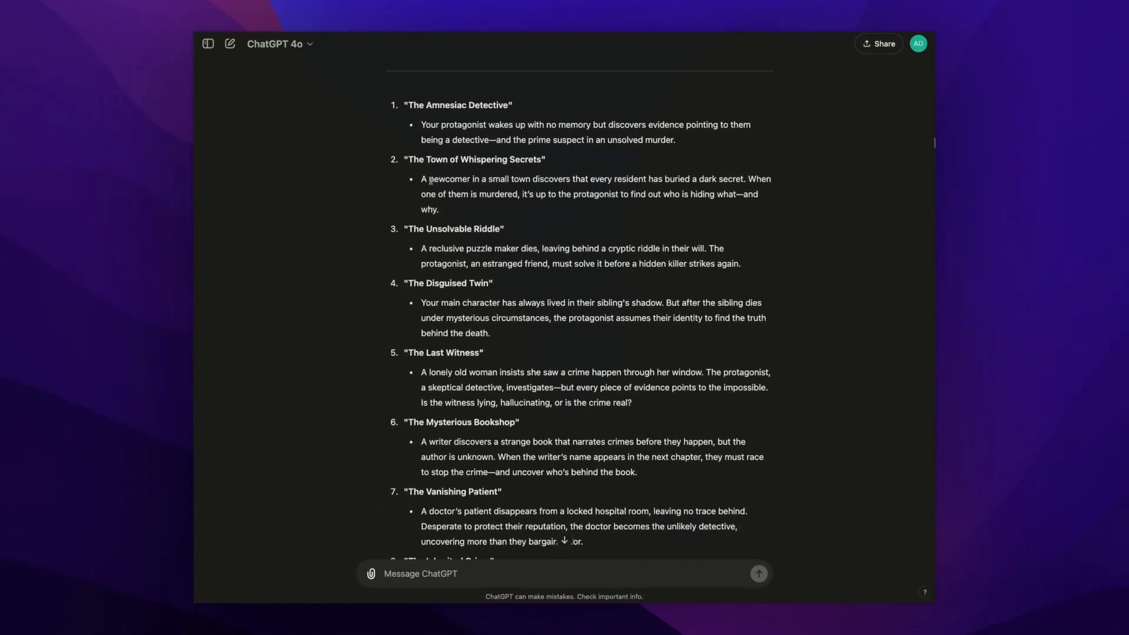
scroll(431, 181, down, 1)
scroll(428, 180, down, 1)
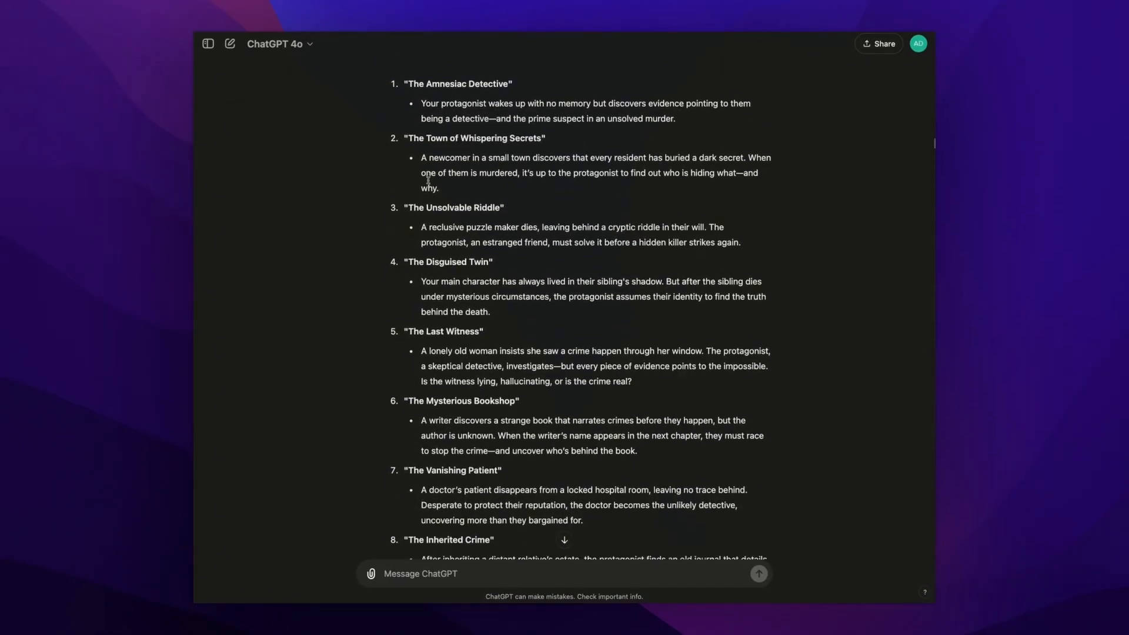
scroll(430, 181, down, 5)
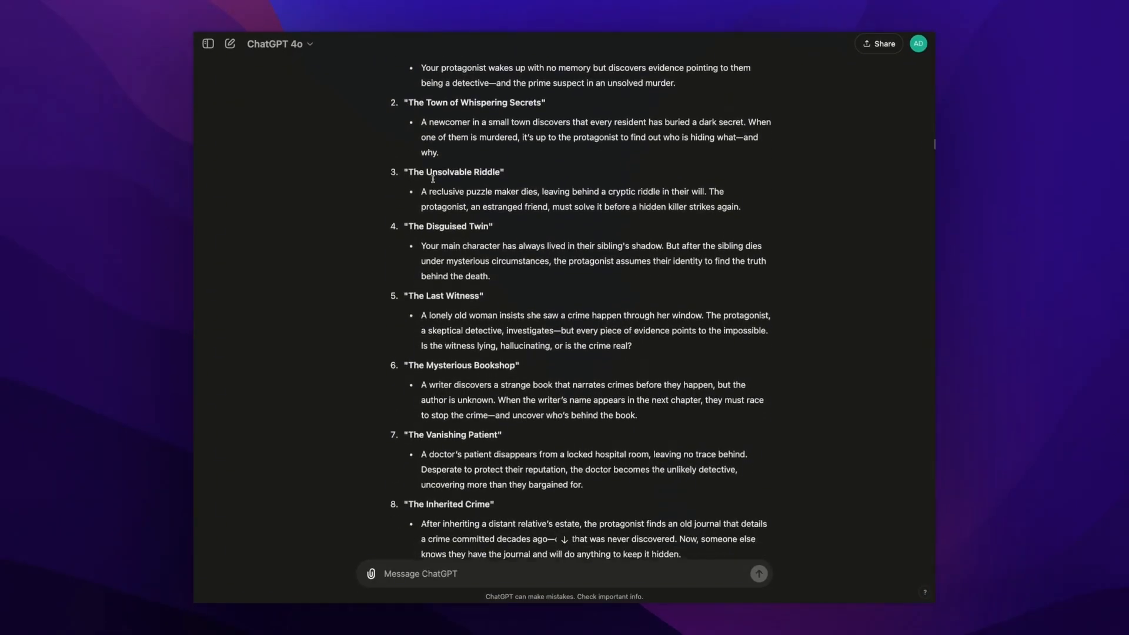
scroll(433, 177, down, 15)
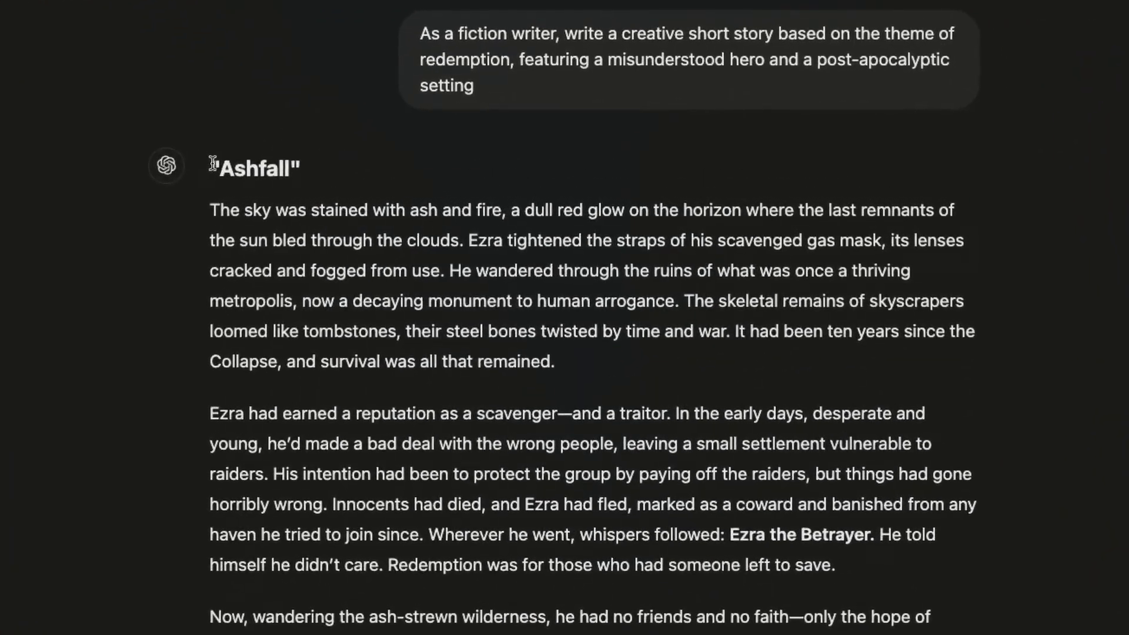
- Examine the title and opening paragraphs of the post-apocalyptic redemption story "Ashfall"
drag(387, 140, 436, 158)
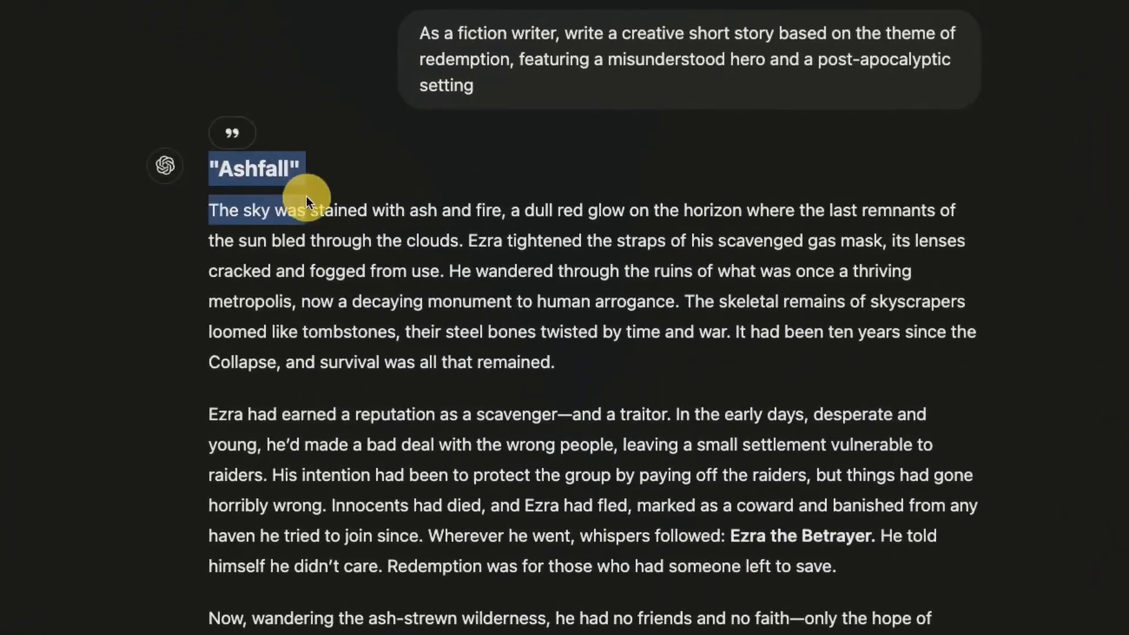
click(436, 159)
drag(392, 245, 541, 618)
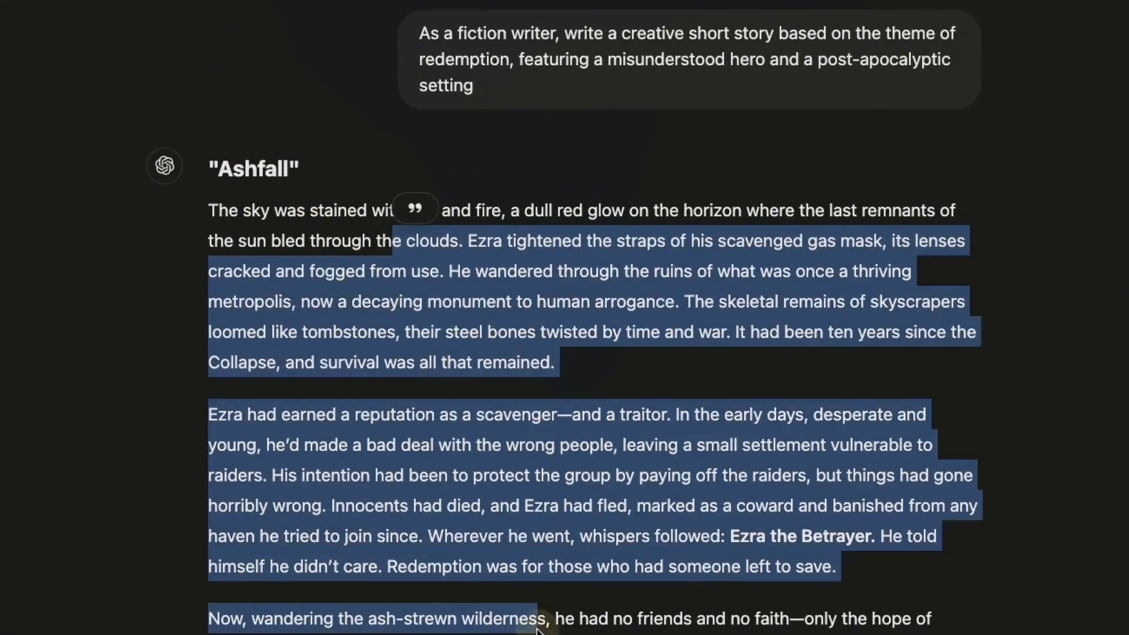
click(539, 606)
scroll(538, 588, down, 2)
scroll(538, 588, down, 5)
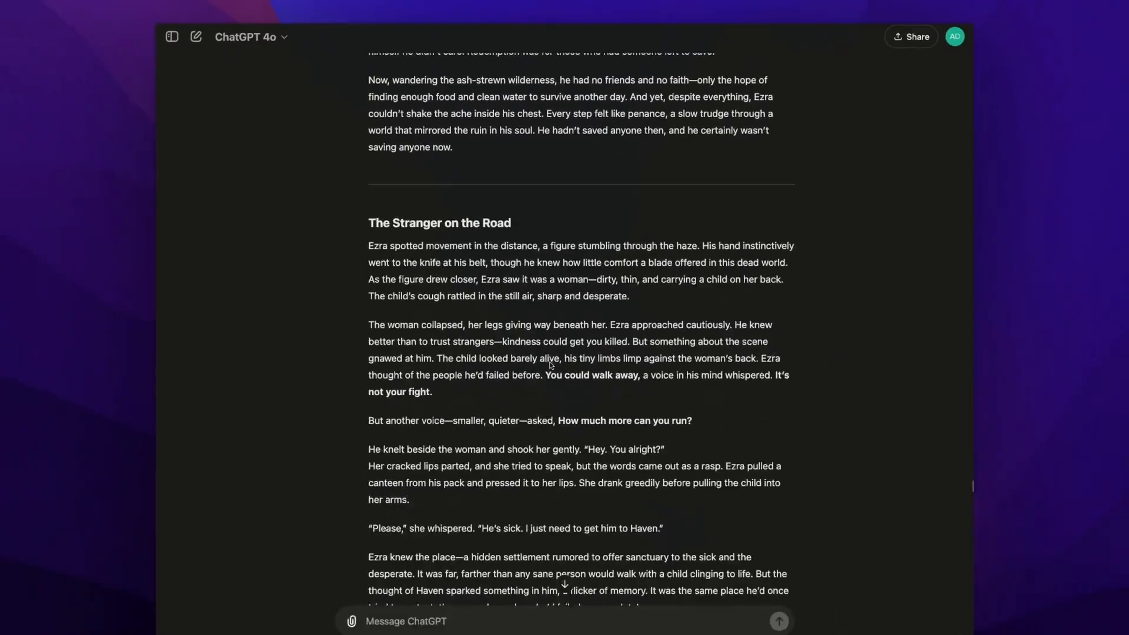
- Read the story section "The Stranger on the Road" through to the start of "A Road to Redemption"
drag(427, 219, 479, 348)
click(479, 348)
scroll(494, 350, down, 4)
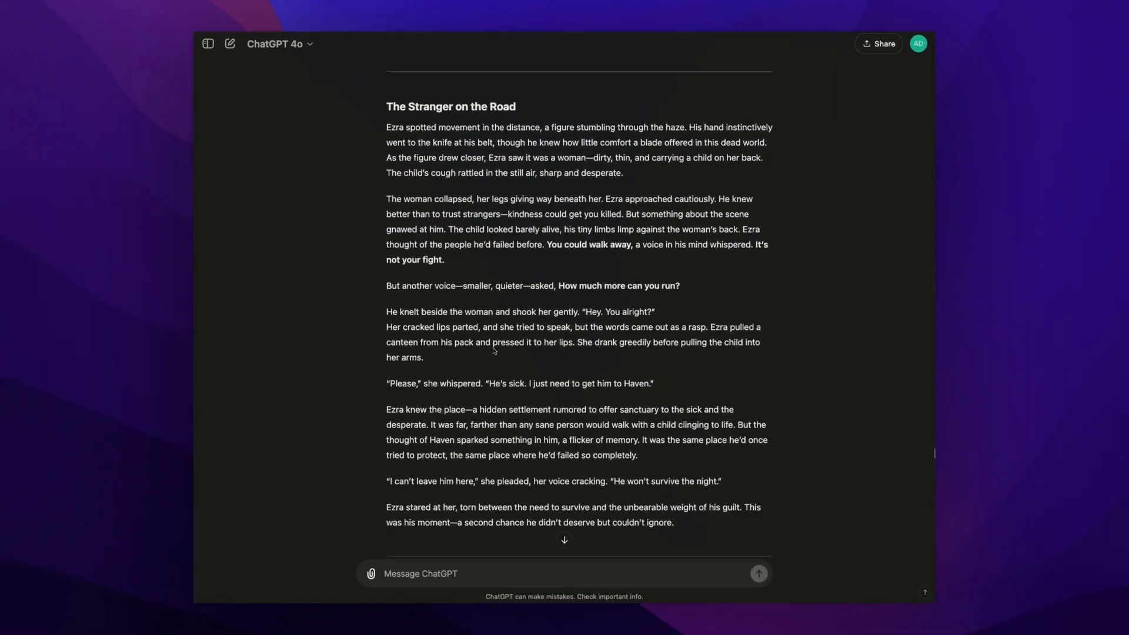
scroll(494, 350, down, 5)
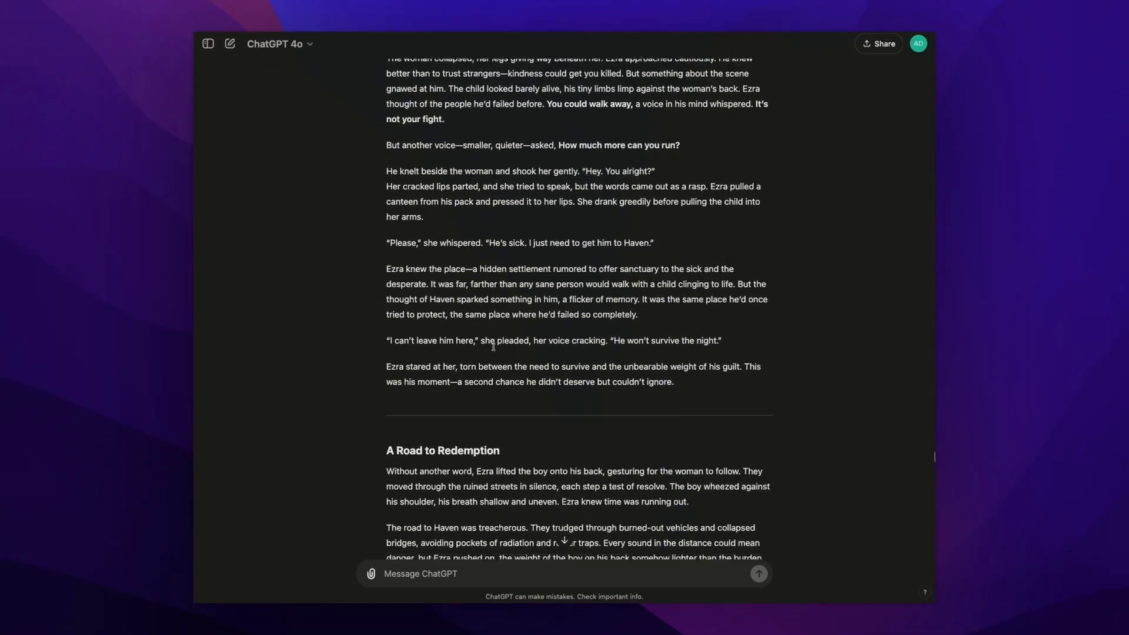
- Read the closing "Ashfall" sections "A Road to Redemption" and "Forgiveness at Dawn"
scroll(494, 350, down, 4)
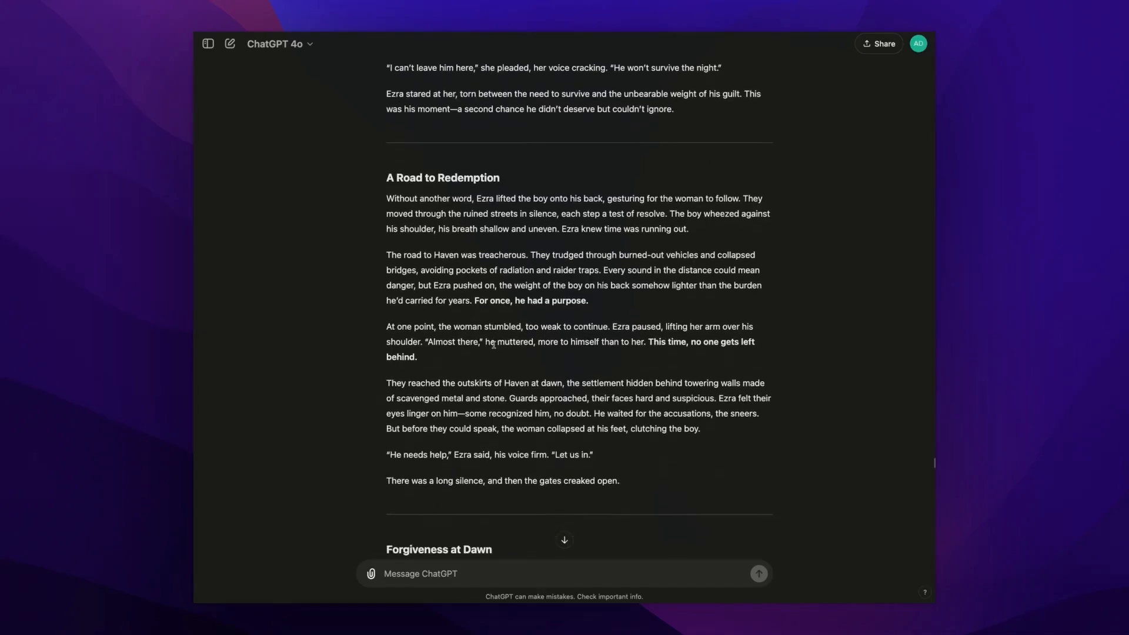
scroll(494, 345, down, 4)
scroll(494, 345, up, 2)
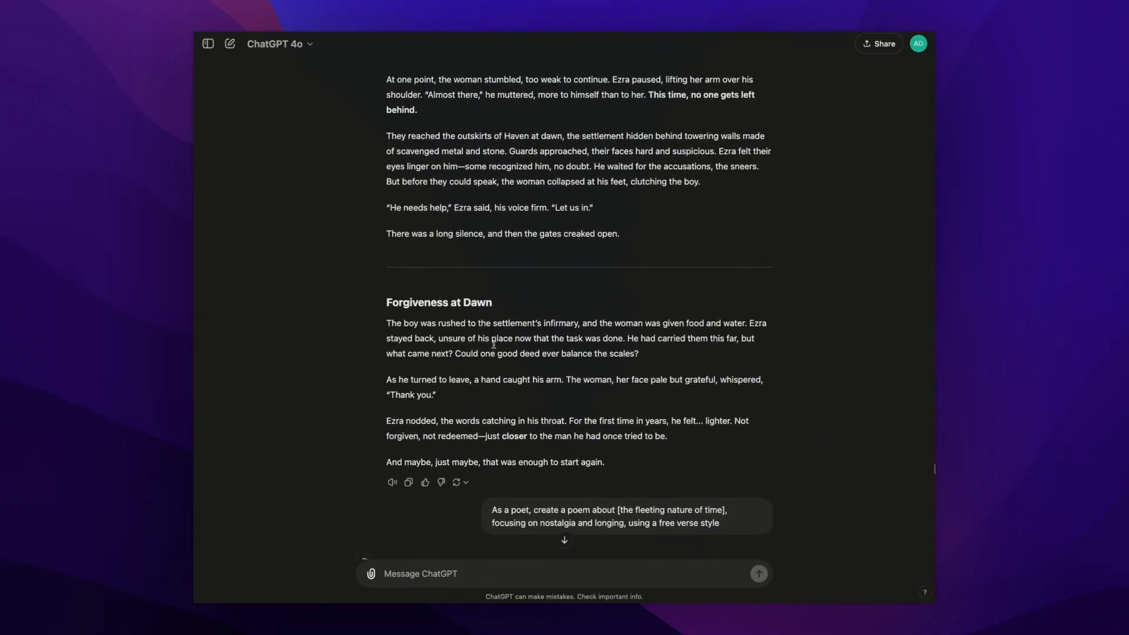
scroll(494, 346, up, 1)
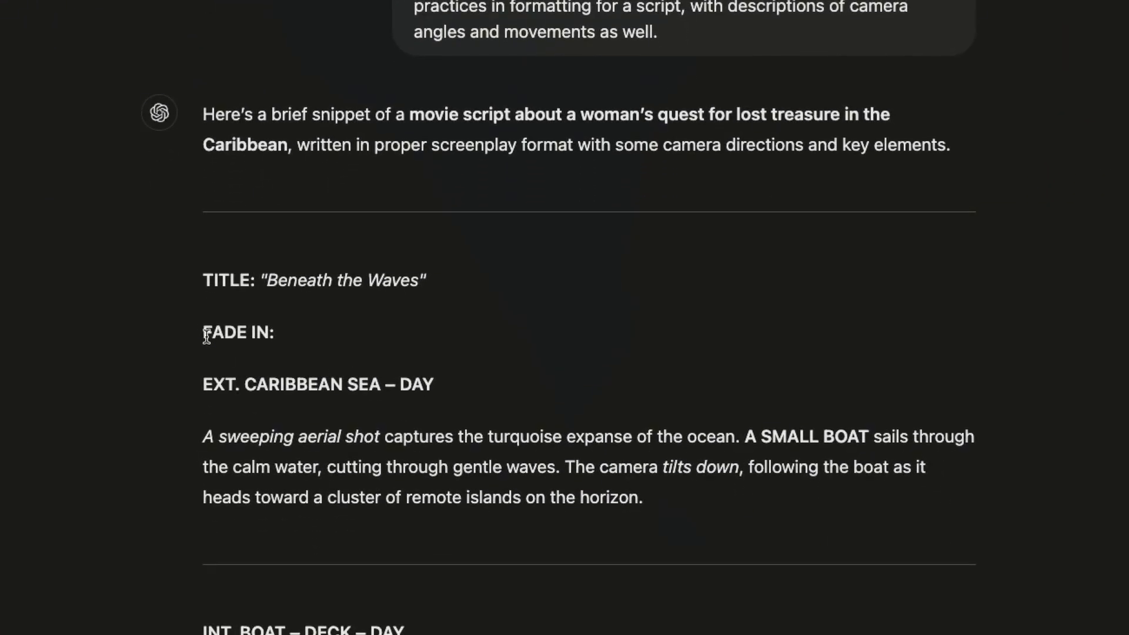
- Examine the "Beneath the Waves" movie script, highlighting its FADE IN line, INT. BOAT – DECK – DAY scene heading and wide shot direction
drag(205, 335, 311, 363)
click(279, 347)
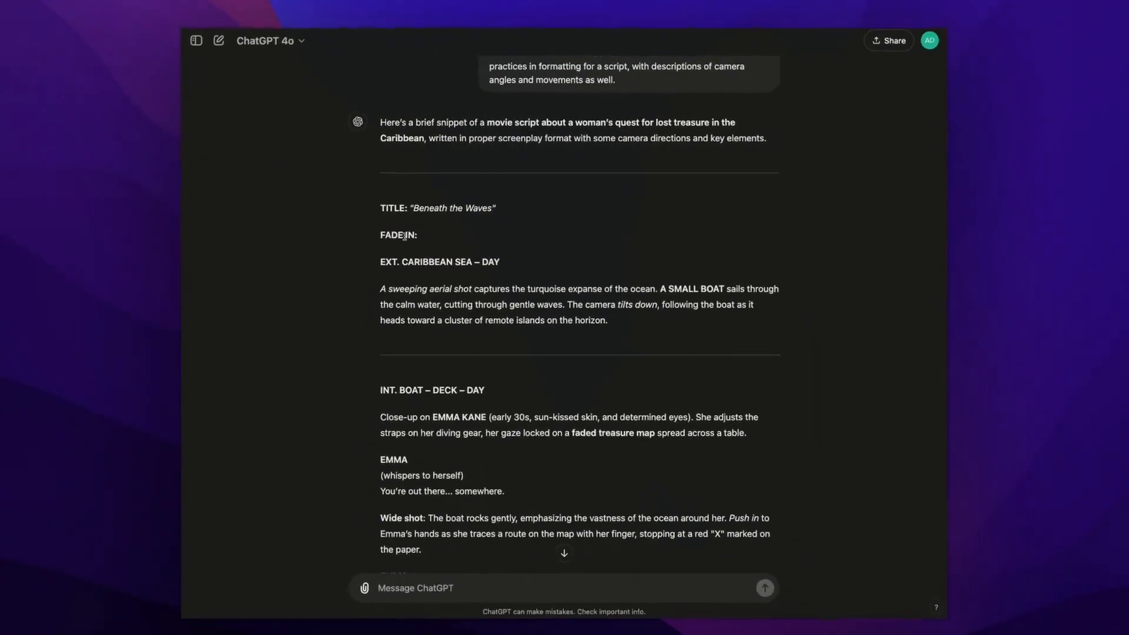
double_click(409, 235)
scroll(407, 281, down, 1)
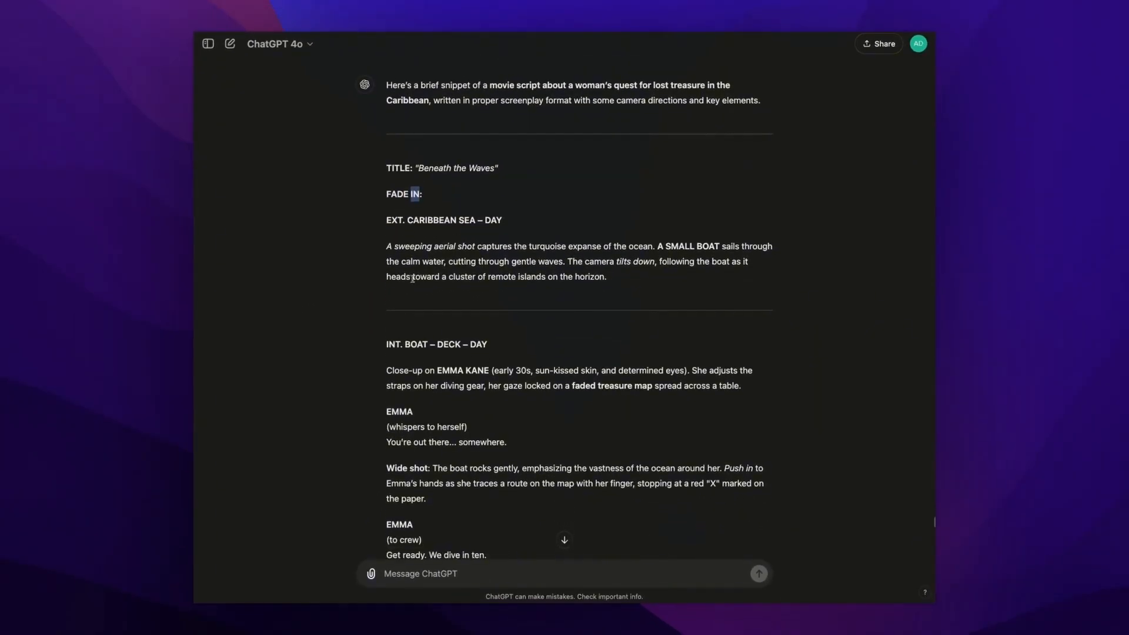
triple_click(400, 346)
scroll(415, 371, down, 1)
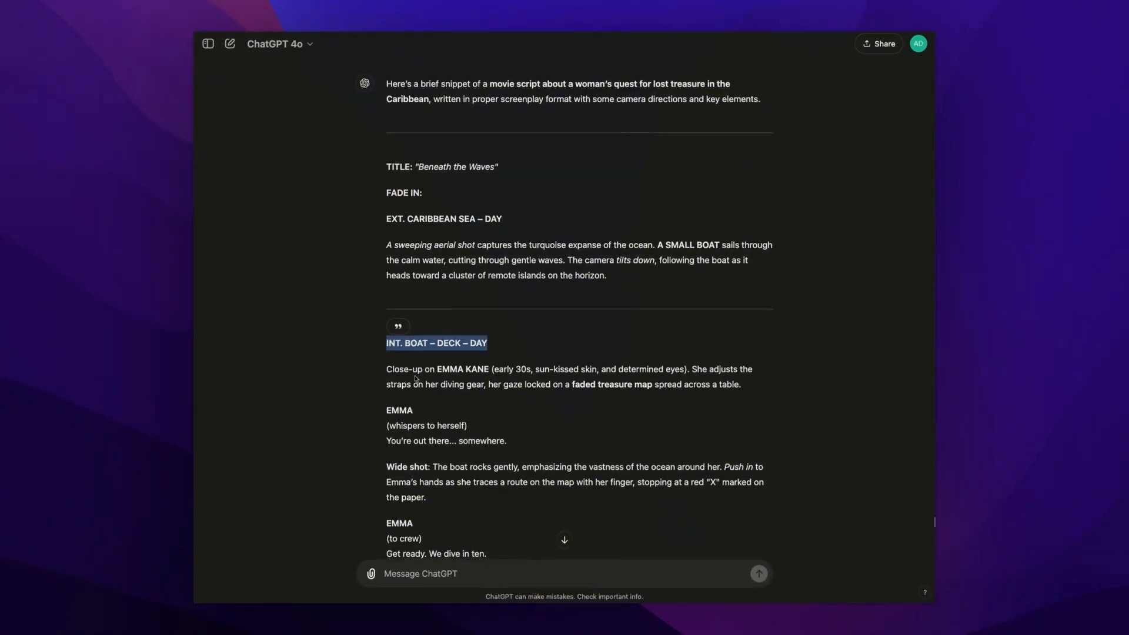
double_click(400, 421)
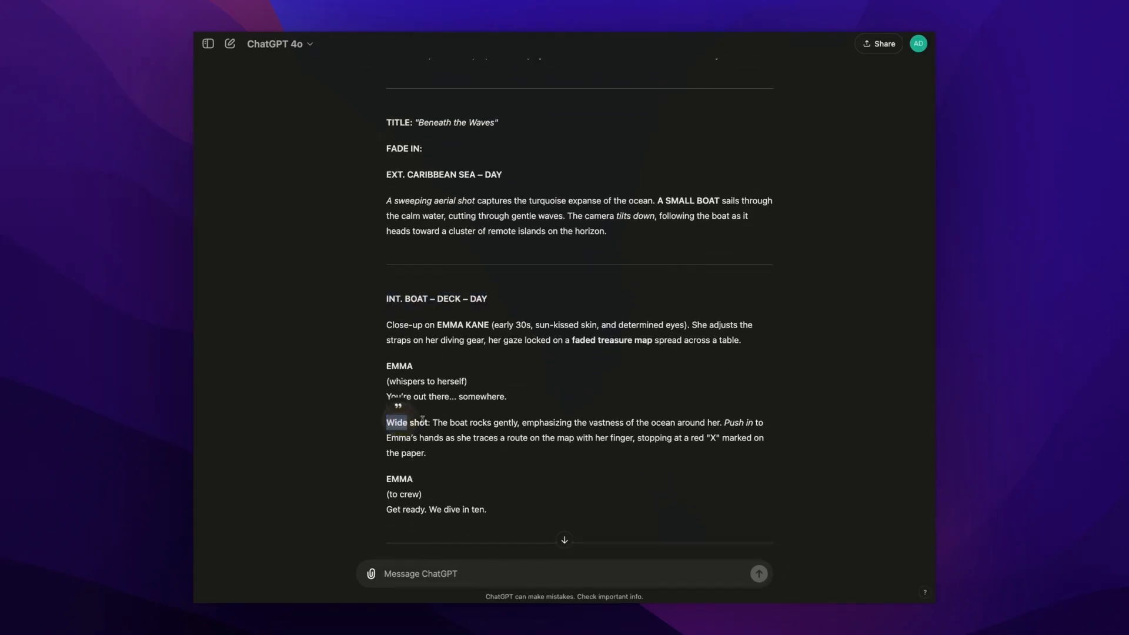
scroll(412, 420, down, 4)
scroll(426, 418, down, 5)
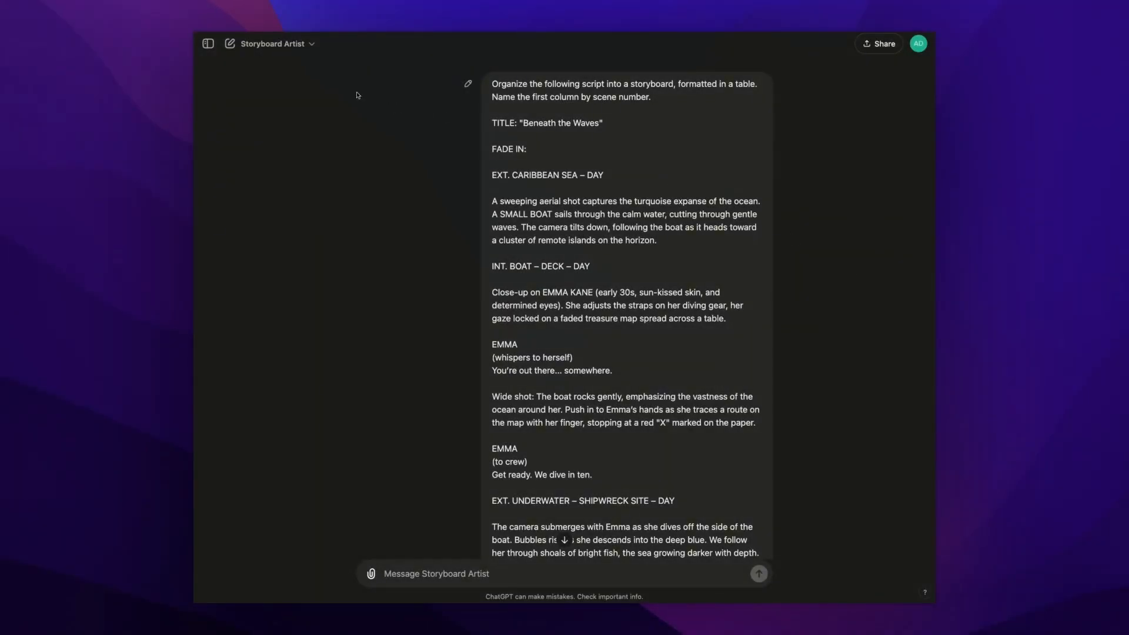
- View the Storyboard Artist GPT's About details, including its conversation starters, capabilities and ratings, and close them
click(316, 47)
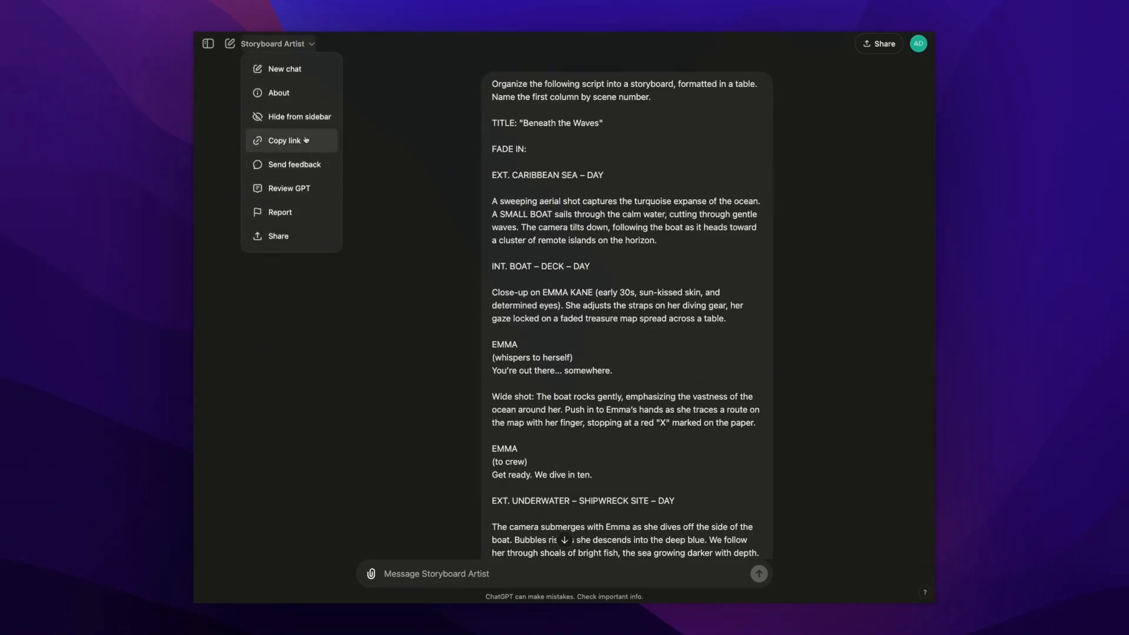
click(299, 93)
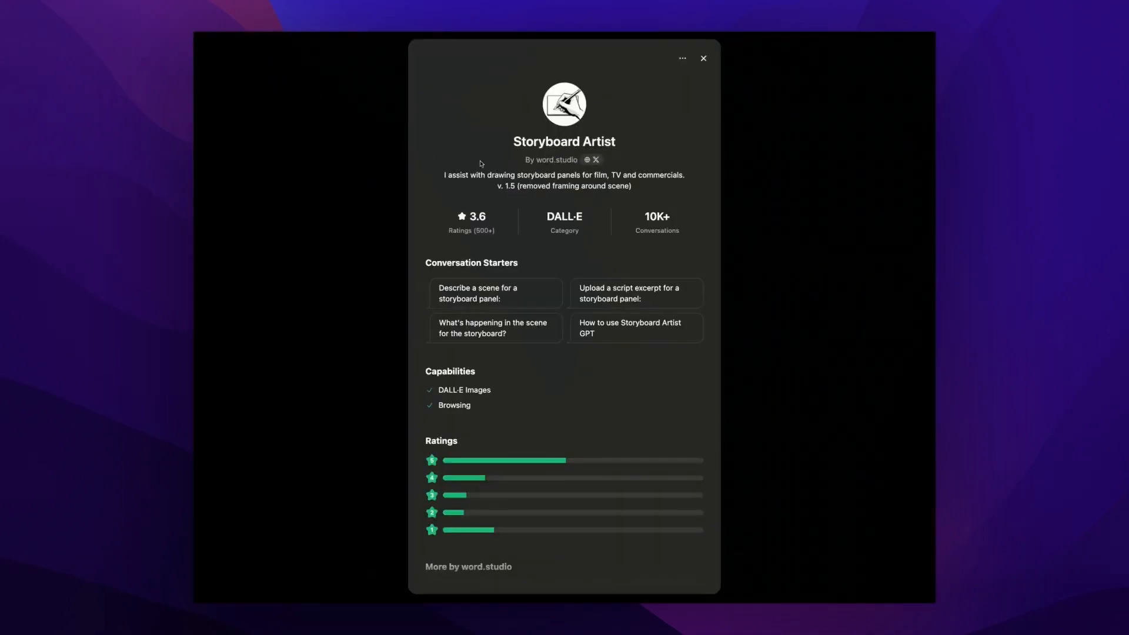
scroll(582, 186, down, 1)
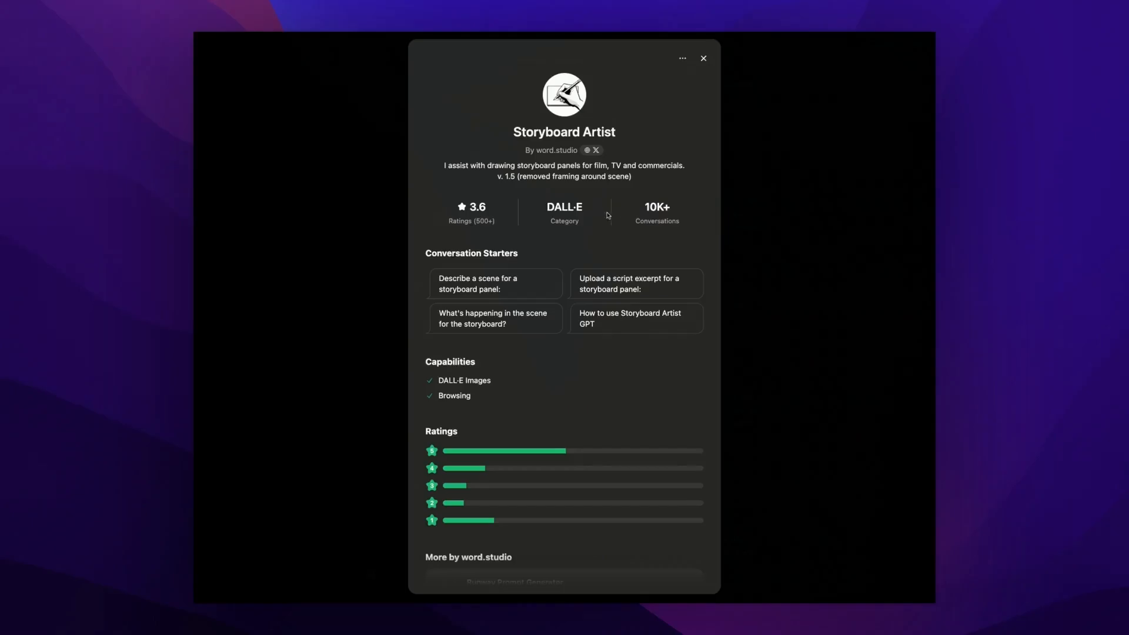
click(703, 58)
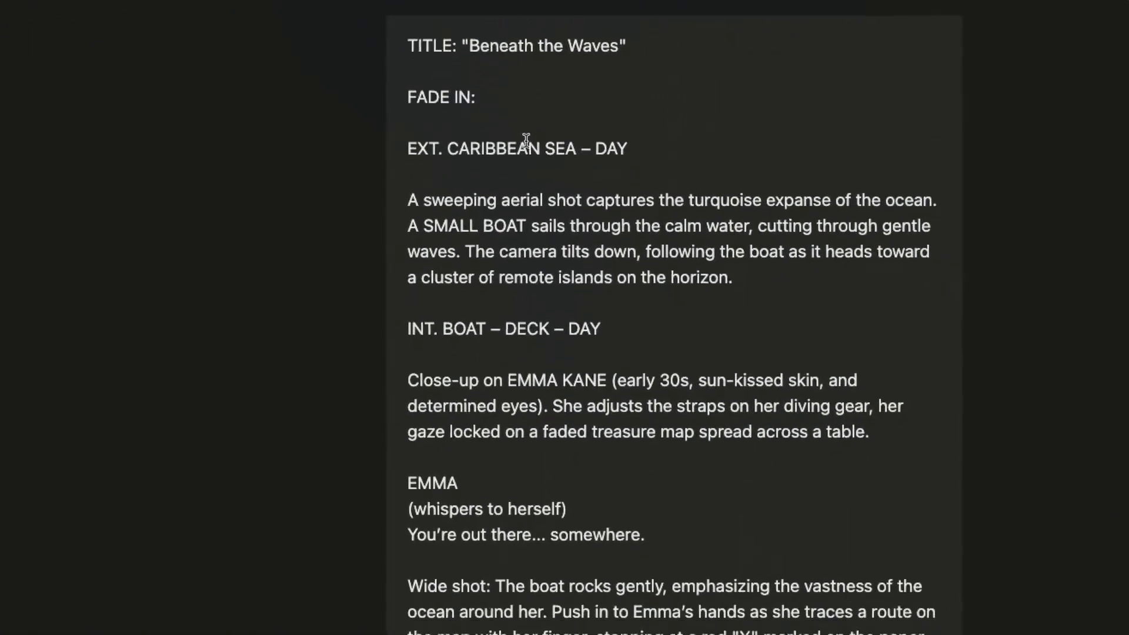
- Review the prompt asking to organize the "Beneath the Waves" script into a storyboard table, down to the start of its response
scroll(527, 142, down, 6)
scroll(479, 131, up, 5)
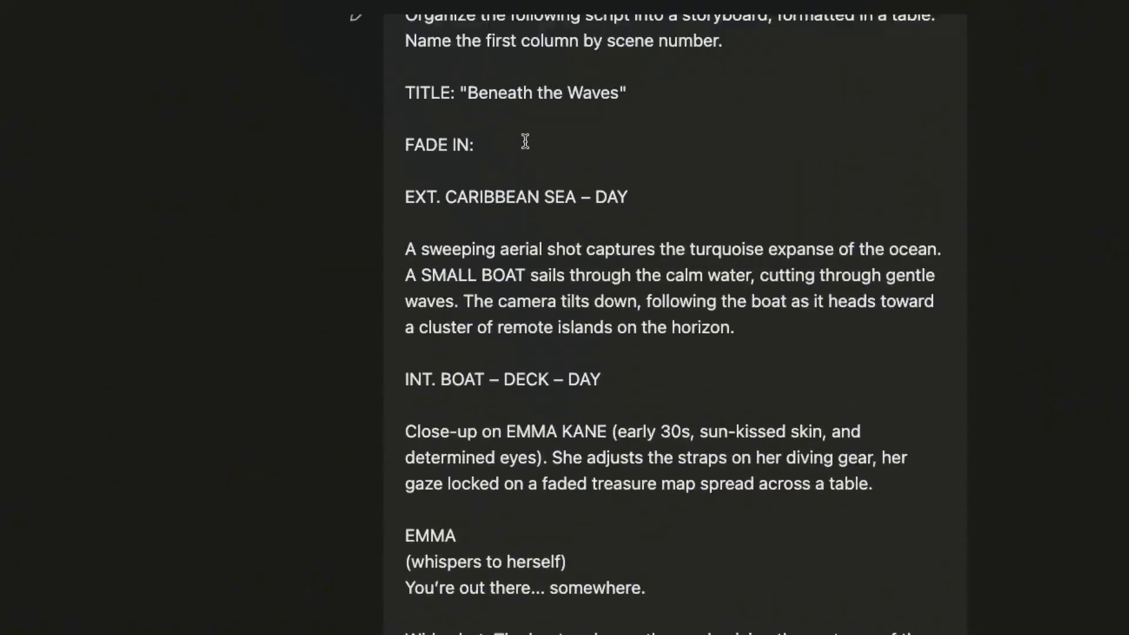
scroll(525, 141, up, 2)
drag(495, 249, 572, 353)
scroll(572, 353, down, 5)
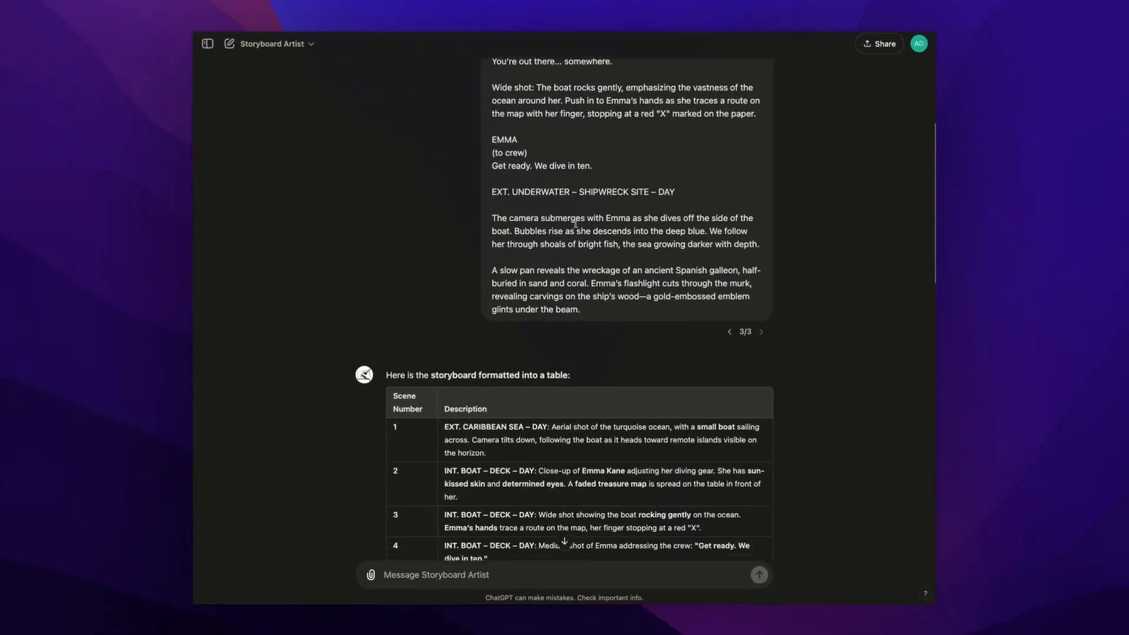
scroll(575, 224, down, 5)
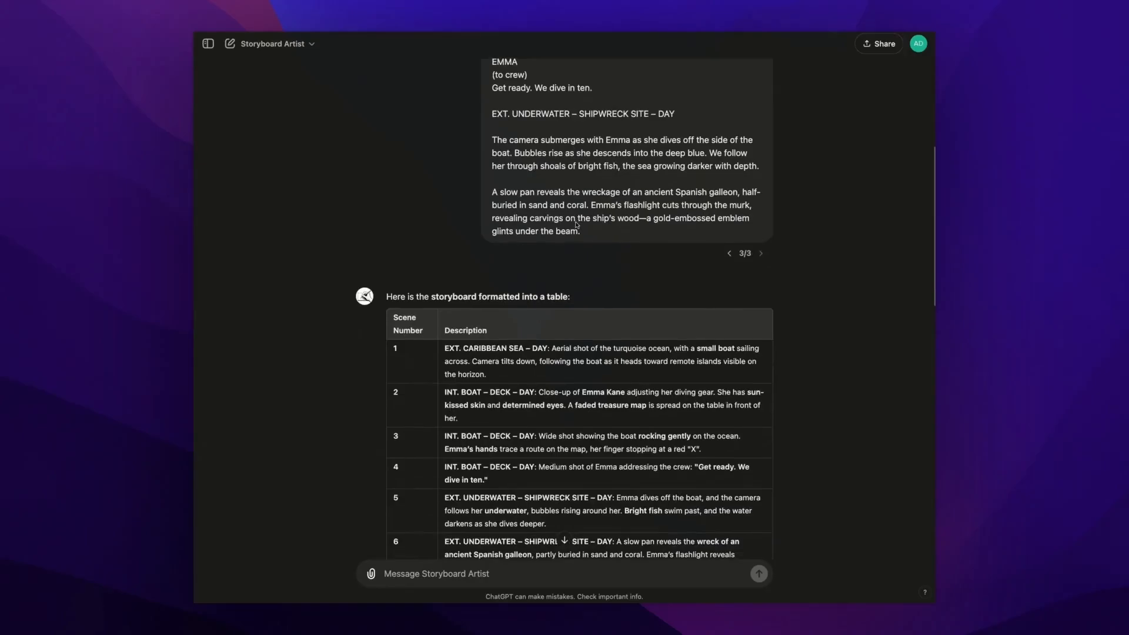
- Examine the storyboard table's scene numbers and descriptions, and highlight the closing question about revising anything before proceeding
drag(383, 235, 549, 327)
click(561, 344)
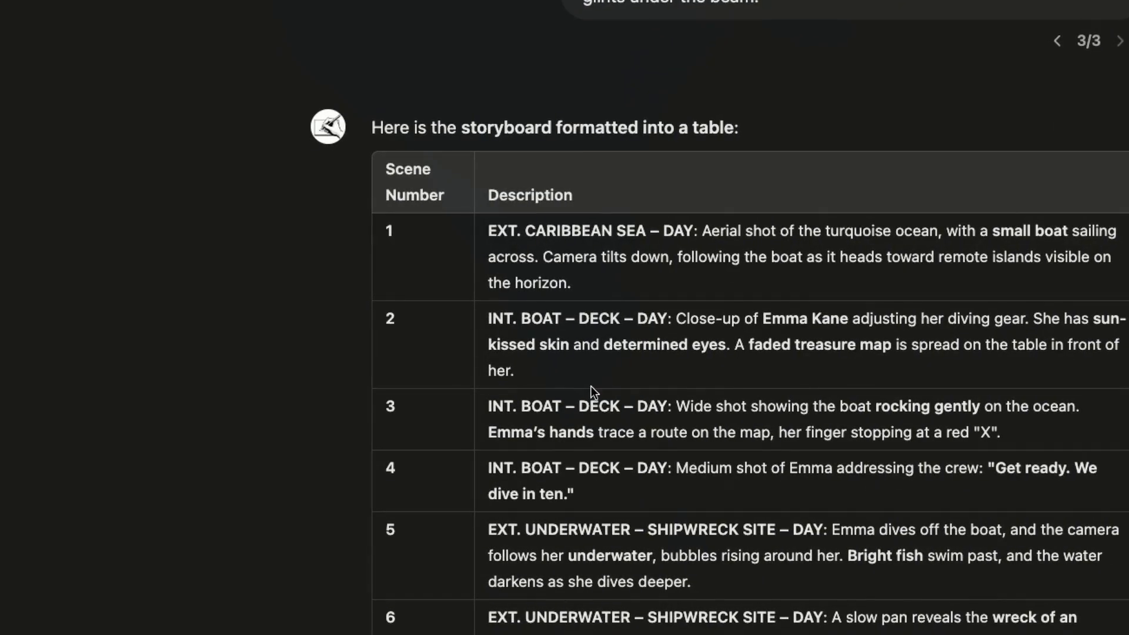
double_click(398, 328)
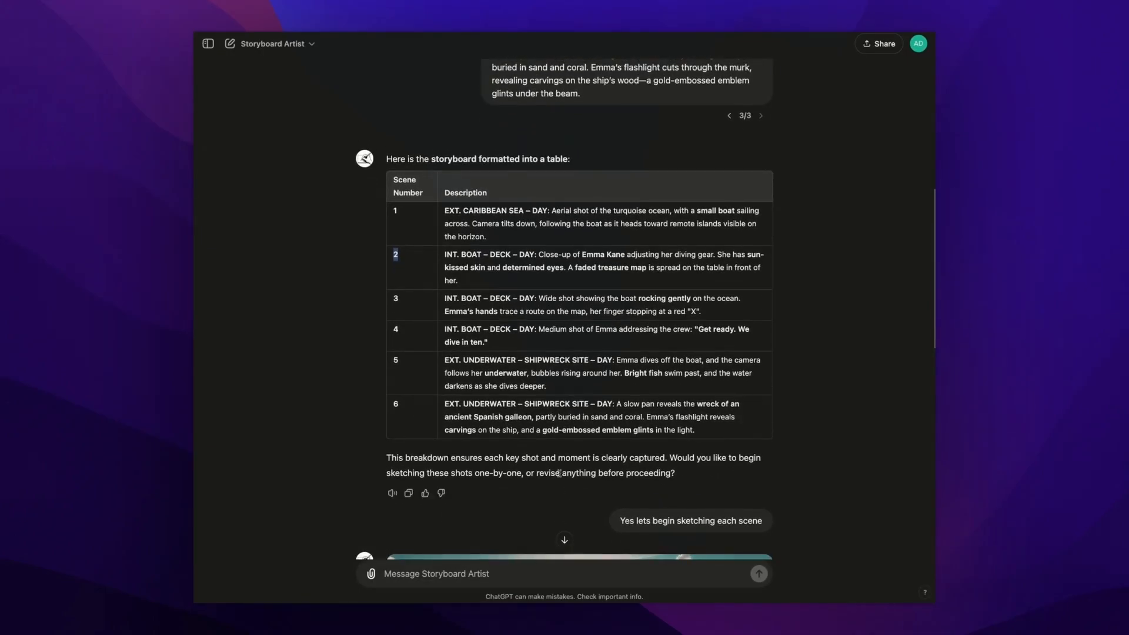
drag(551, 472, 723, 474)
click(724, 476)
- Compare the Scene 1 sketch of the boat at sea with the storyboard table's scenes
scroll(667, 490, down, 6)
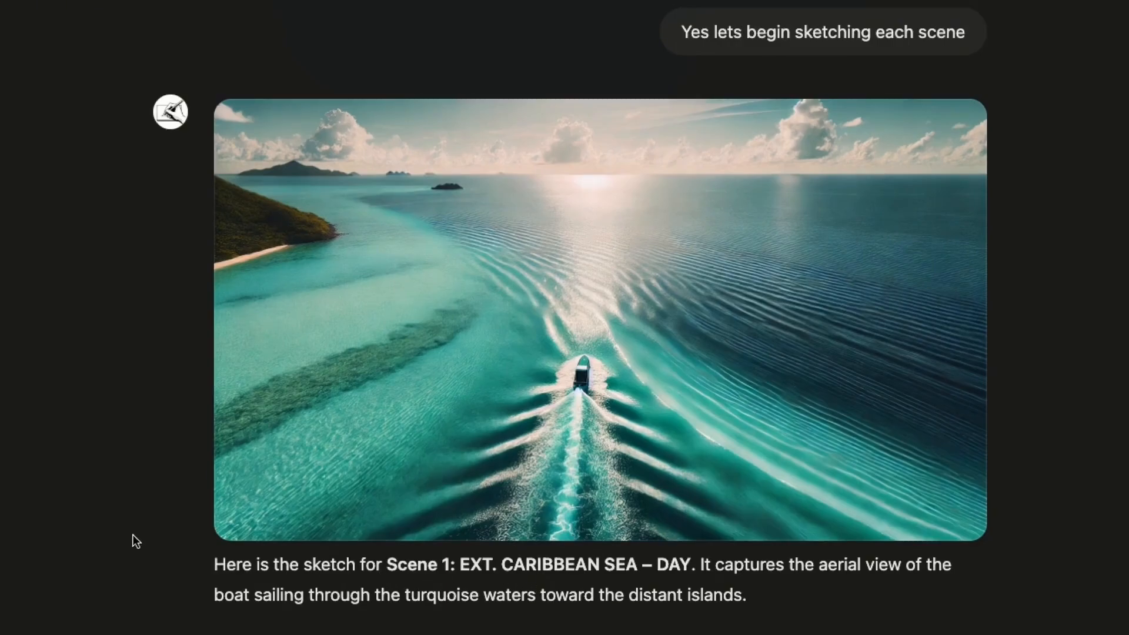
scroll(250, 21, up, 4)
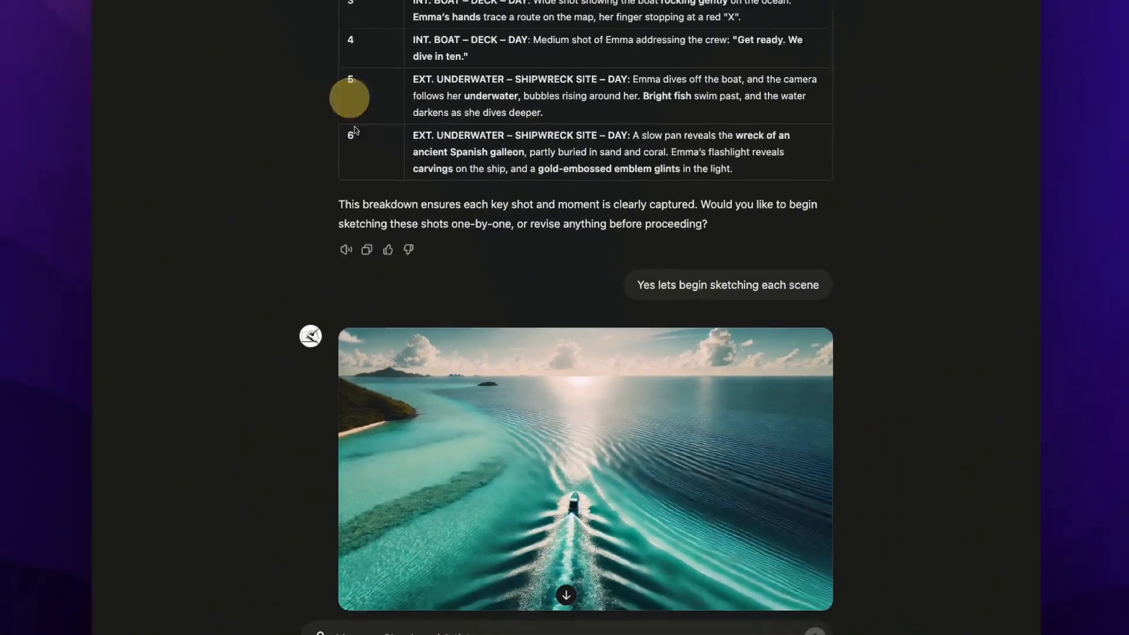
scroll(701, 497, down, 3)
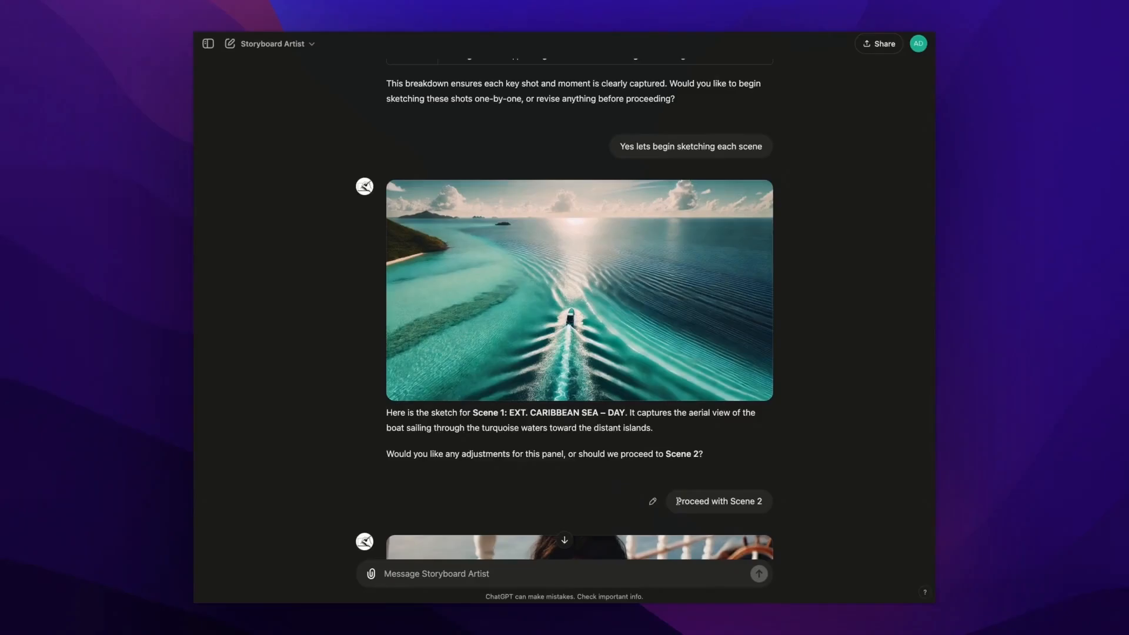
- Highlight the Scene 2 description in the storyboard table and compare it with the generated Scene 2 sketch
scroll(665, 412, up, 5)
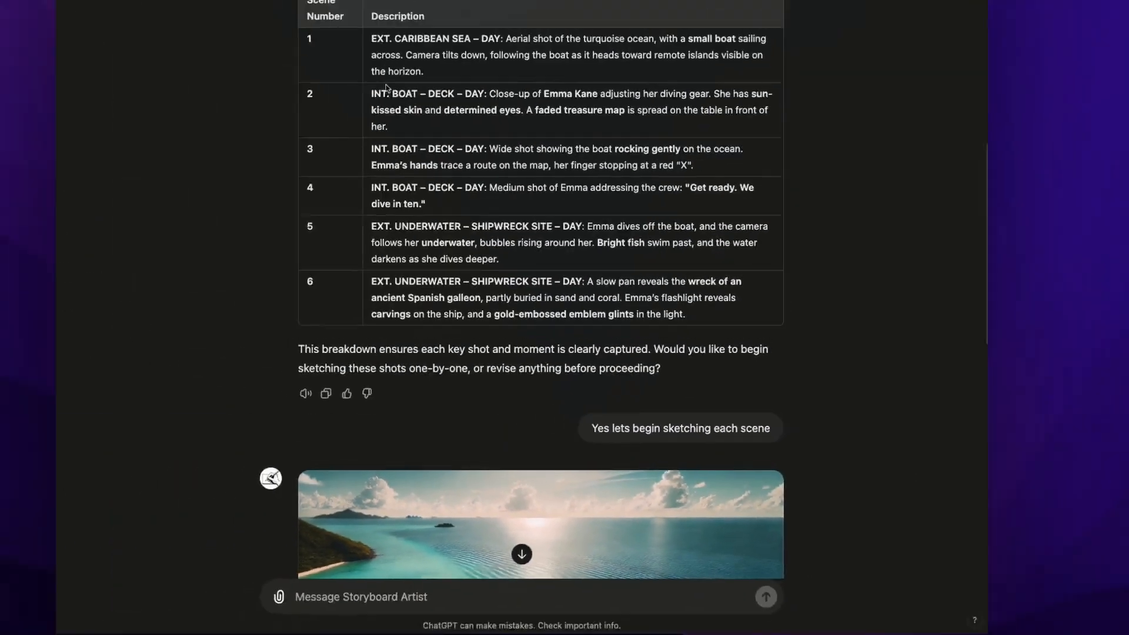
drag(406, 93, 598, 223)
click(595, 188)
drag(514, 165, 704, 208)
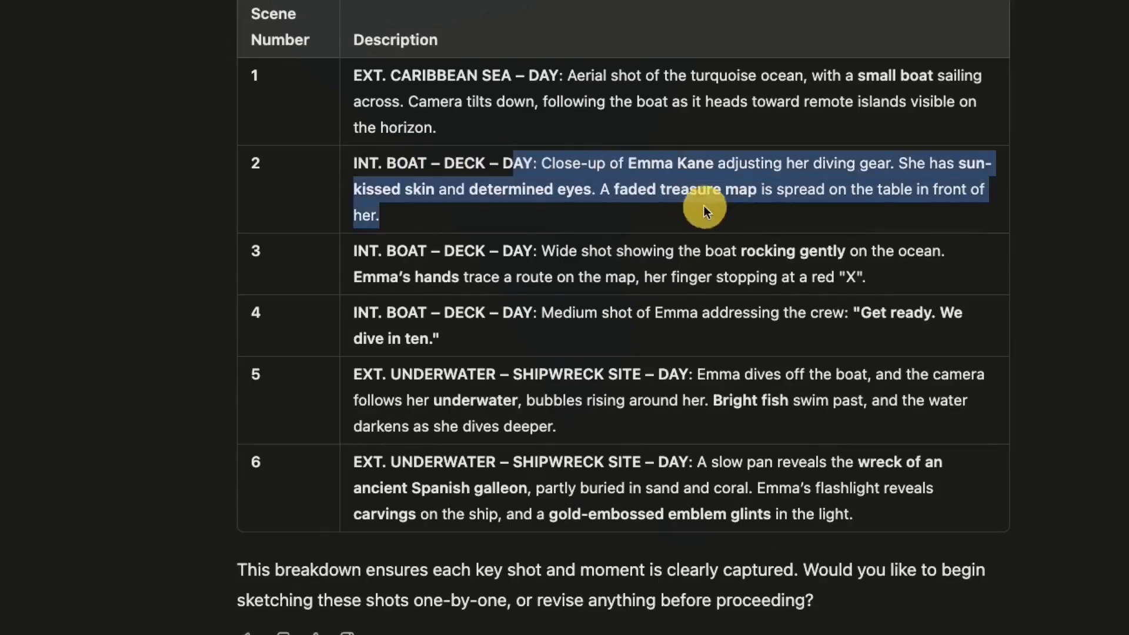
click(704, 208)
scroll(713, 313, down, 10)
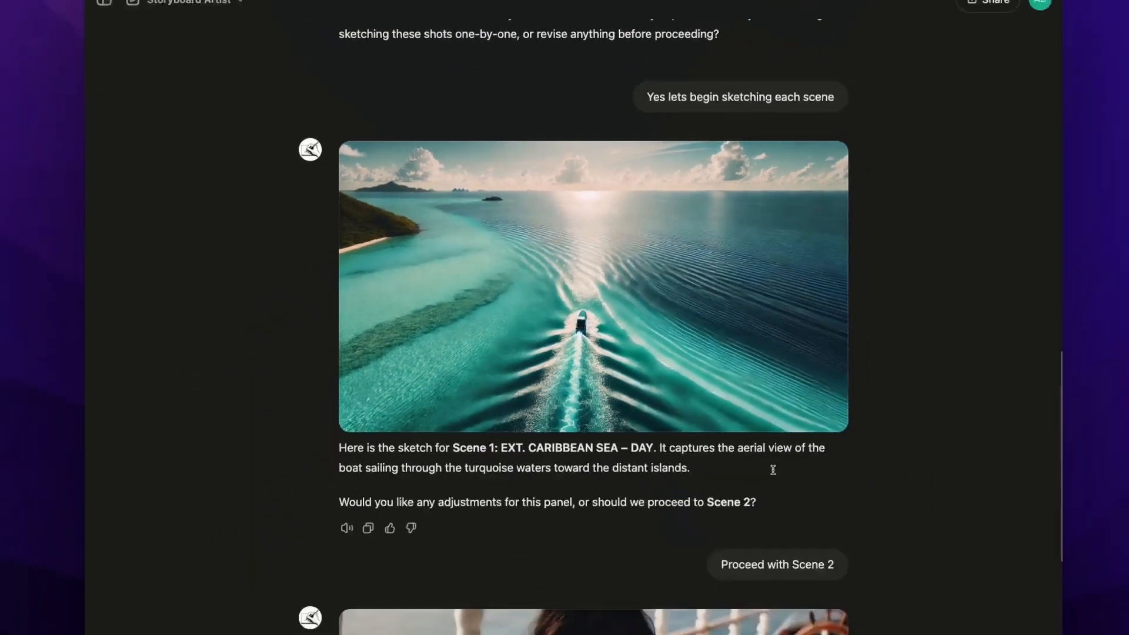
scroll(610, 376, down, 5)
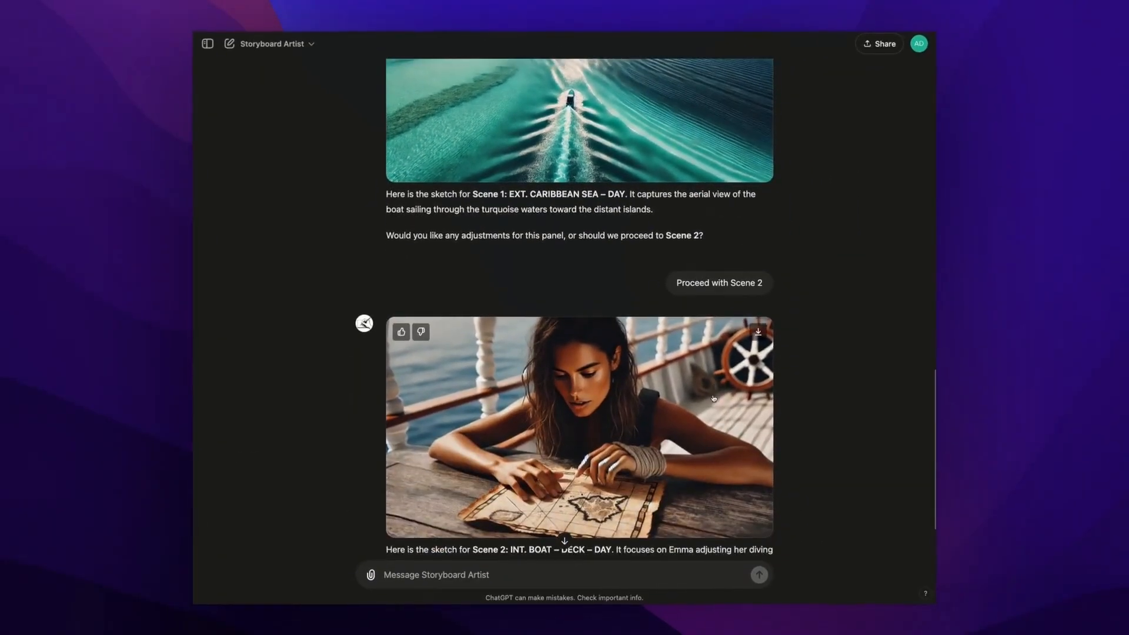
scroll(572, 341, down, 2)
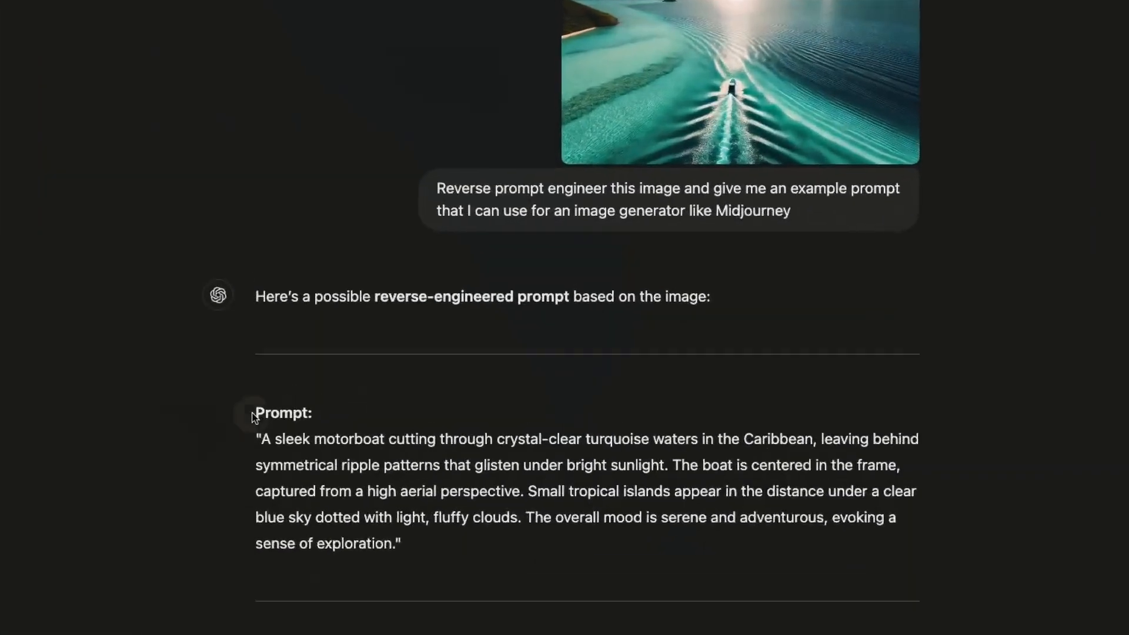
- Examine the reverse-engineered Midjourney prompt for the motorboat image, highlighting parts of its description
drag(208, 469, 230, 486)
click(353, 596)
click(228, 486)
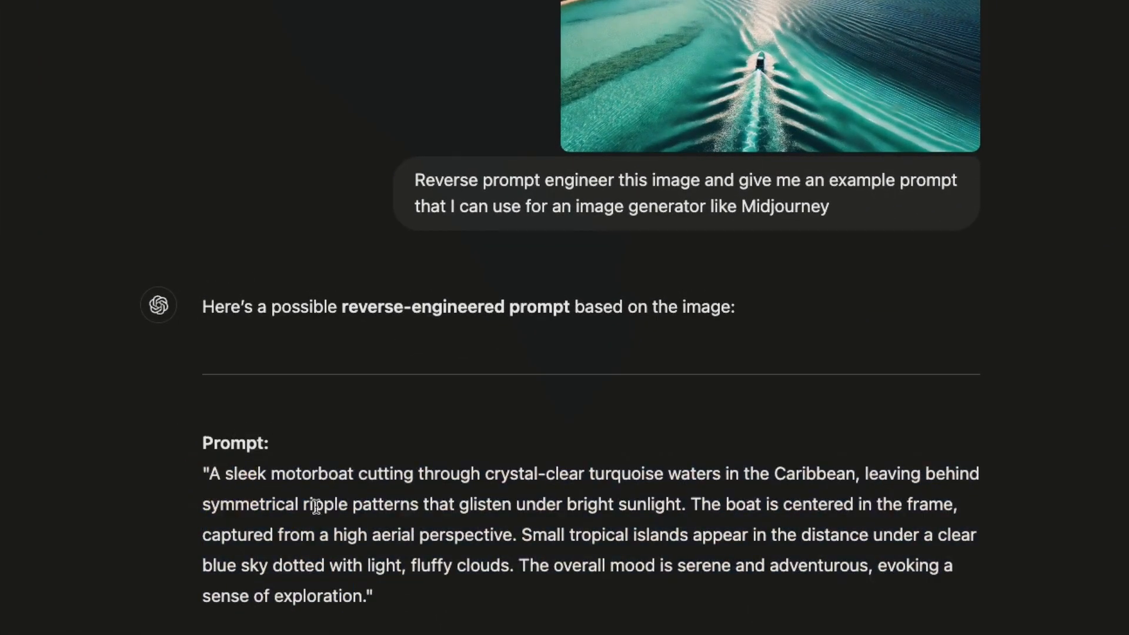
drag(335, 504, 440, 538)
click(440, 538)
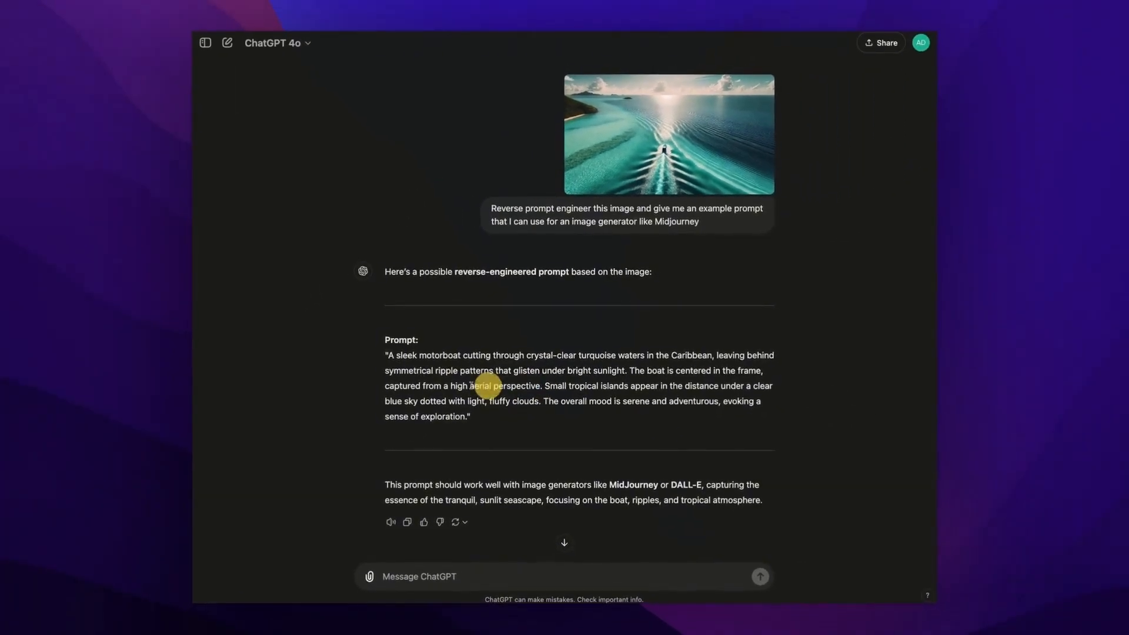
drag(387, 365, 458, 418)
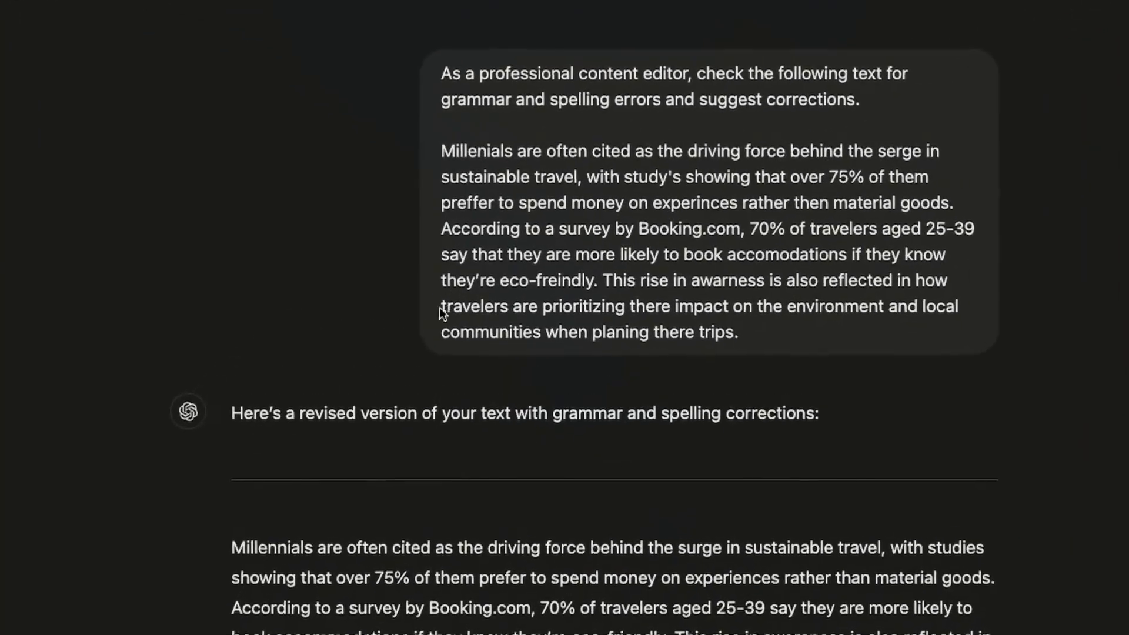
- Compare the error-filled millennial travel paragraph in the content editor prompt with its revised version, highlighting both texts
triple_click(501, 155)
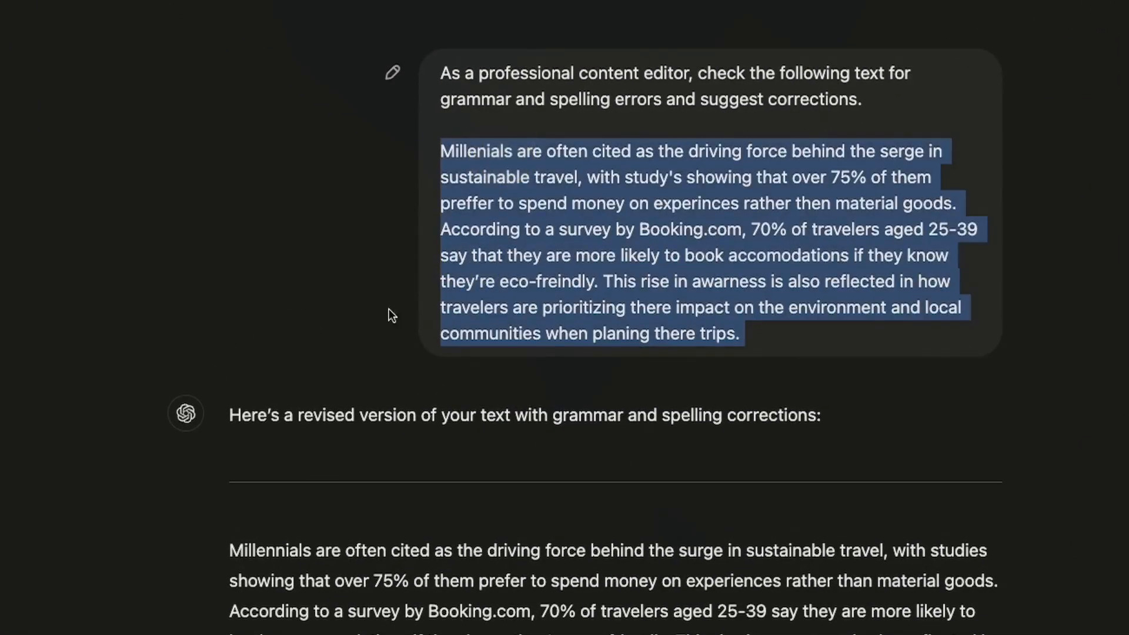
click(389, 310)
scroll(344, 370, down, 2)
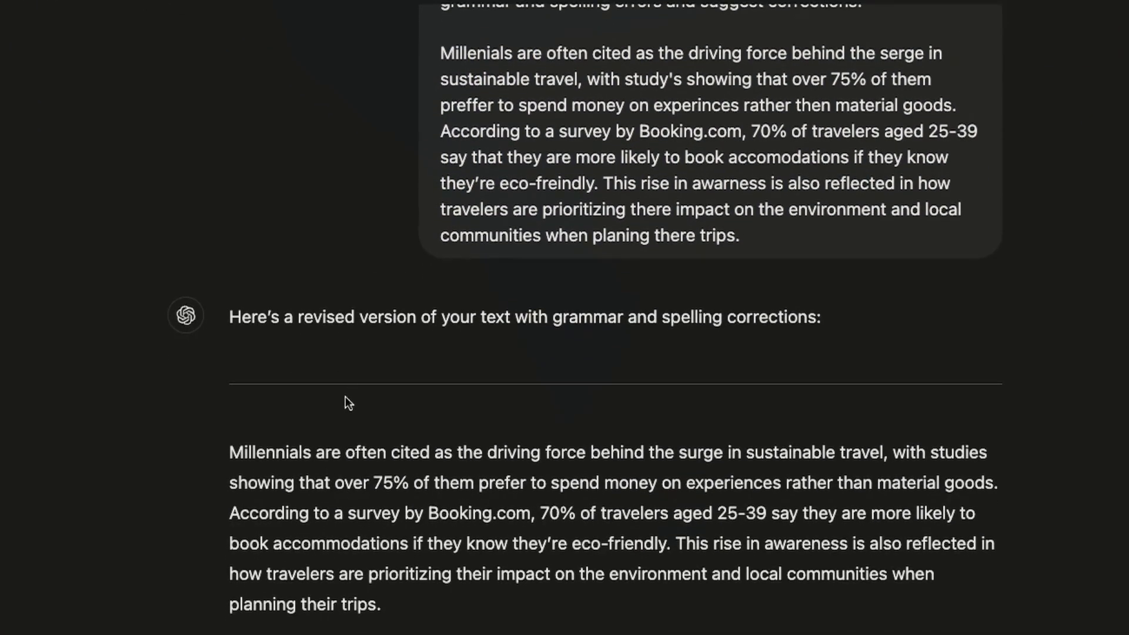
drag(230, 453, 272, 492)
click(479, 606)
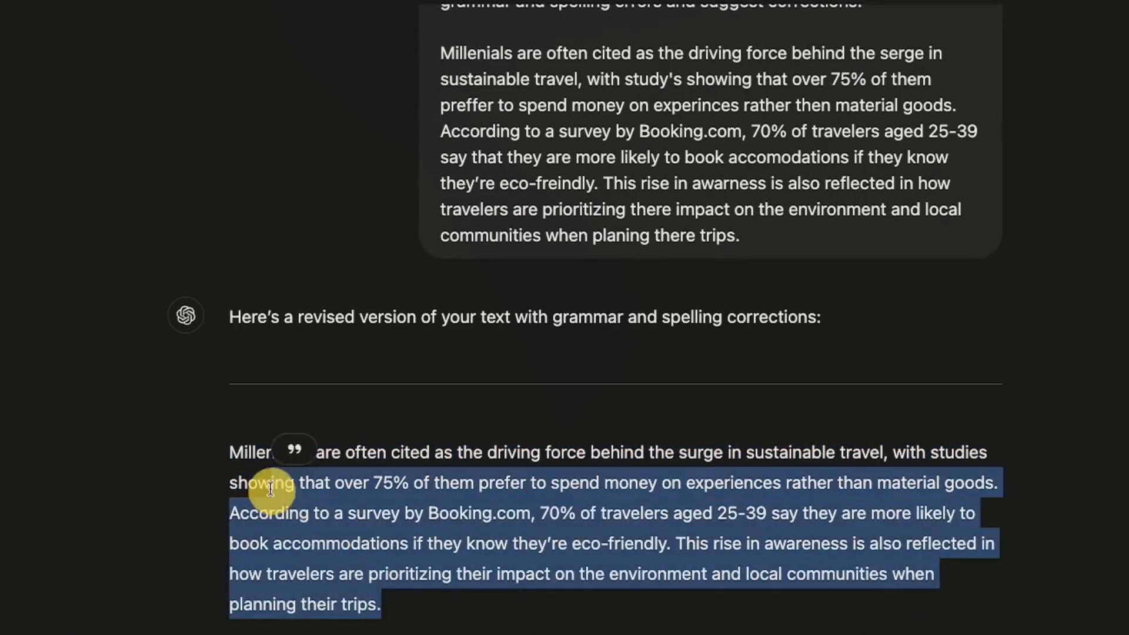
click(273, 493)
- Review the Key Corrections list below the revised millennial travel paragraph
scroll(312, 503, down, 3)
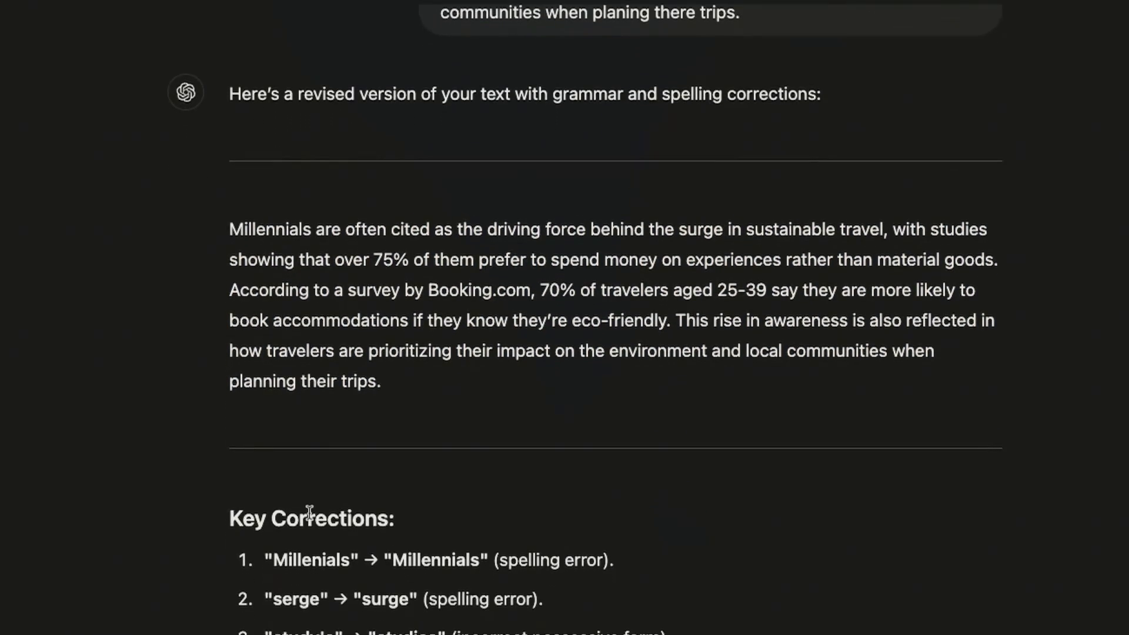
drag(249, 548, 353, 634)
click(353, 634)
scroll(353, 634, down, 1)
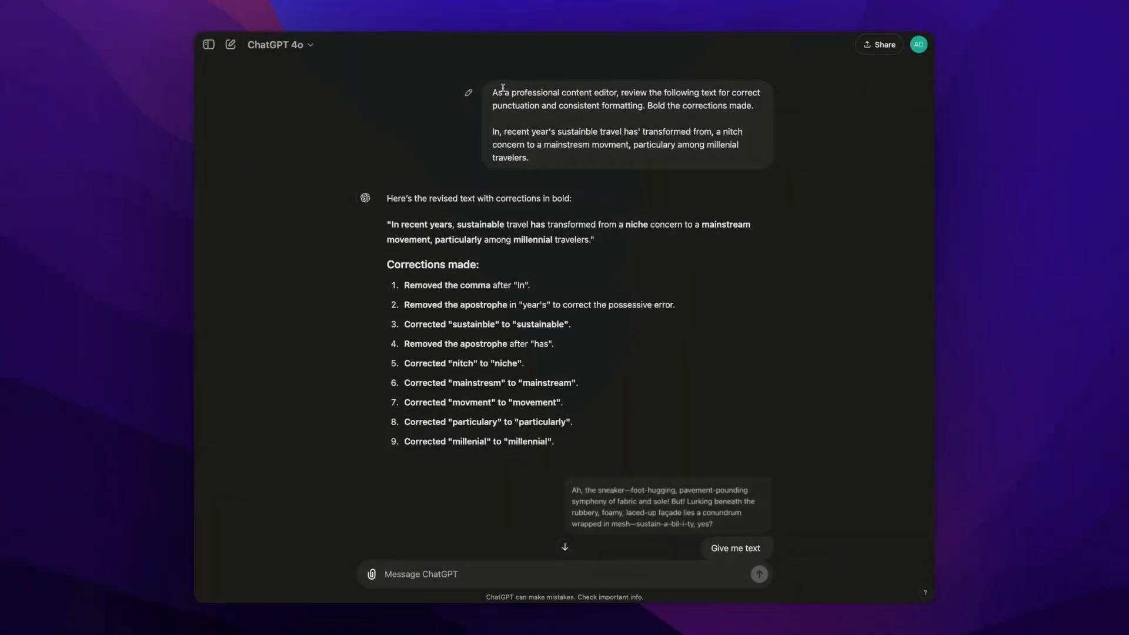
- Compare the error-filled sustainable travel text in the punctuation prompt with its bolded revision, highlighting the text
triple_click(441, 139)
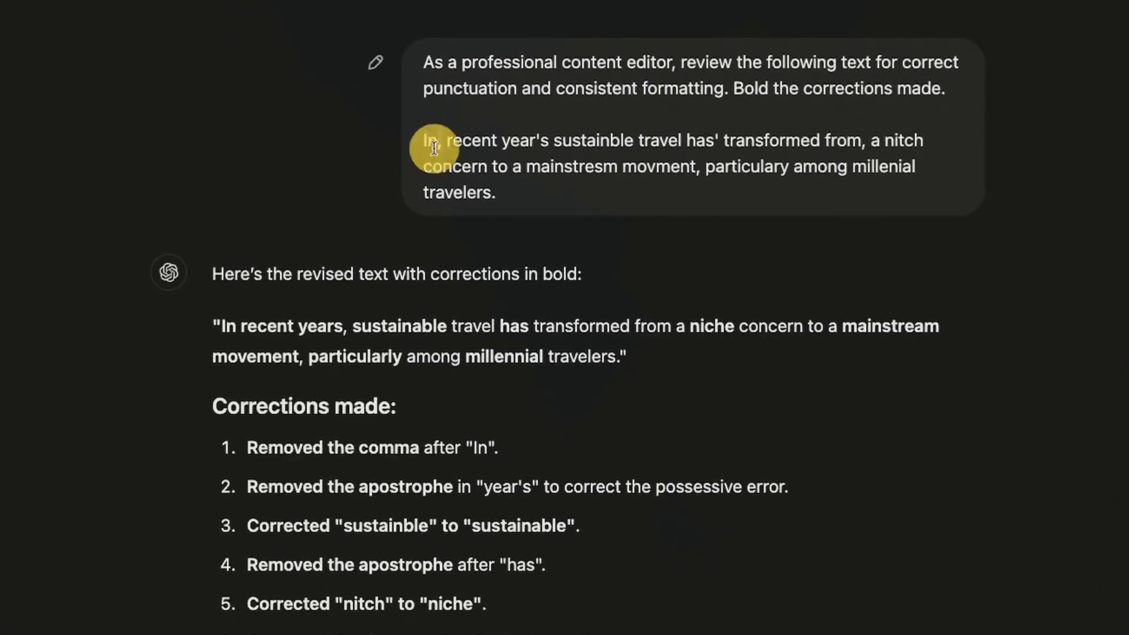
click(269, 199)
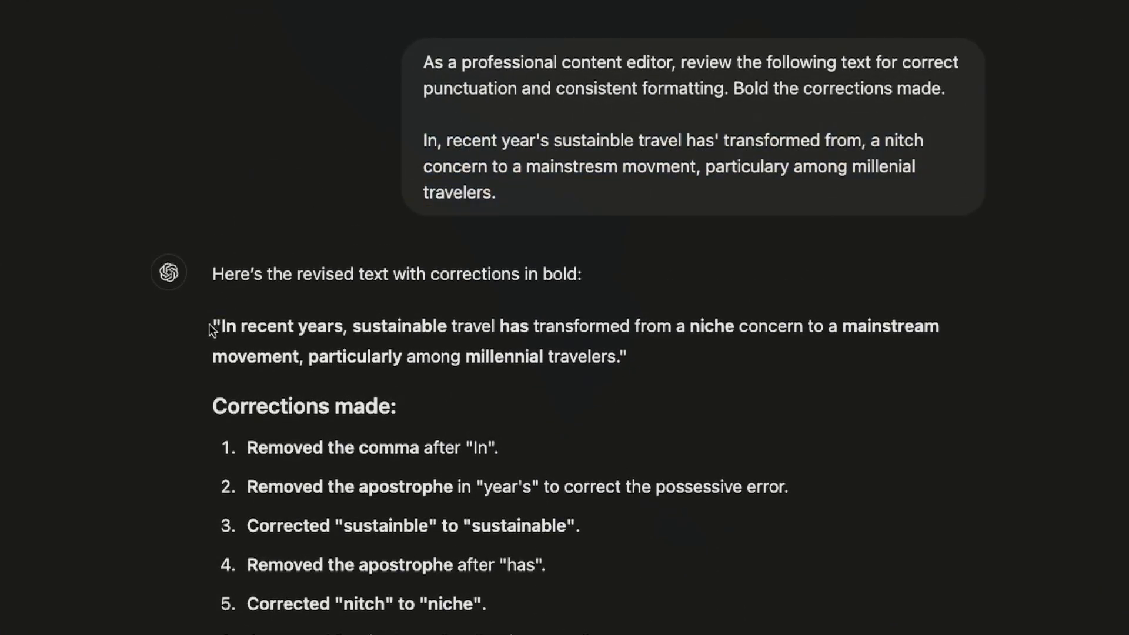
drag(210, 325, 618, 370)
- Review the Corrections made list under the revised sustainable travel text, highlighting its first entries
drag(214, 404, 419, 450)
click(312, 443)
drag(312, 442, 416, 527)
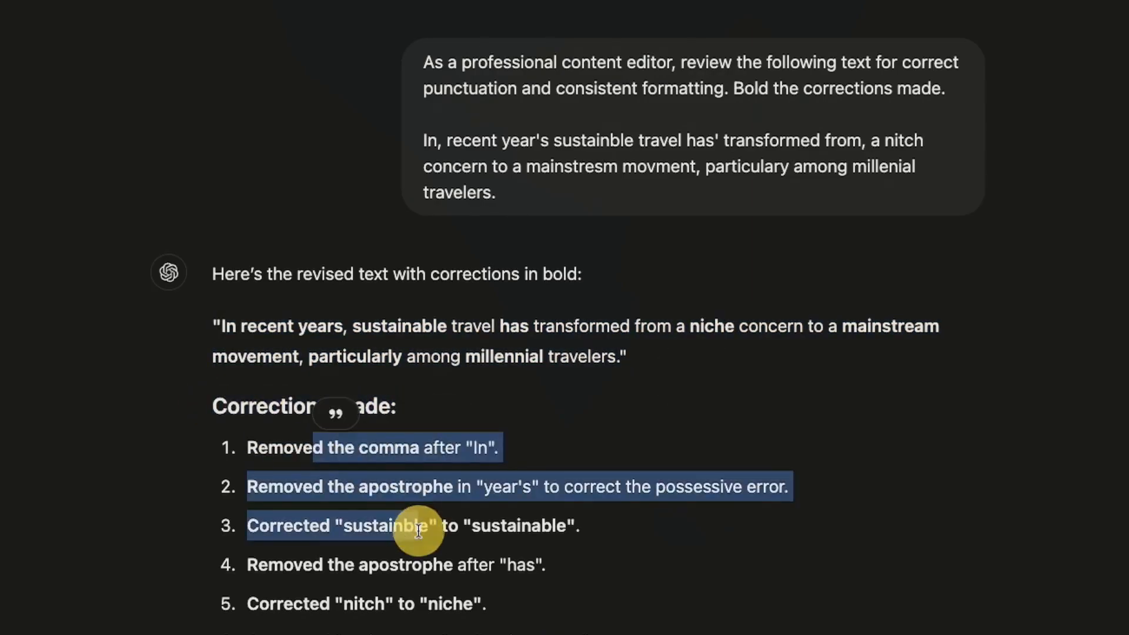
click(400, 517)
drag(353, 511, 374, 566)
click(377, 565)
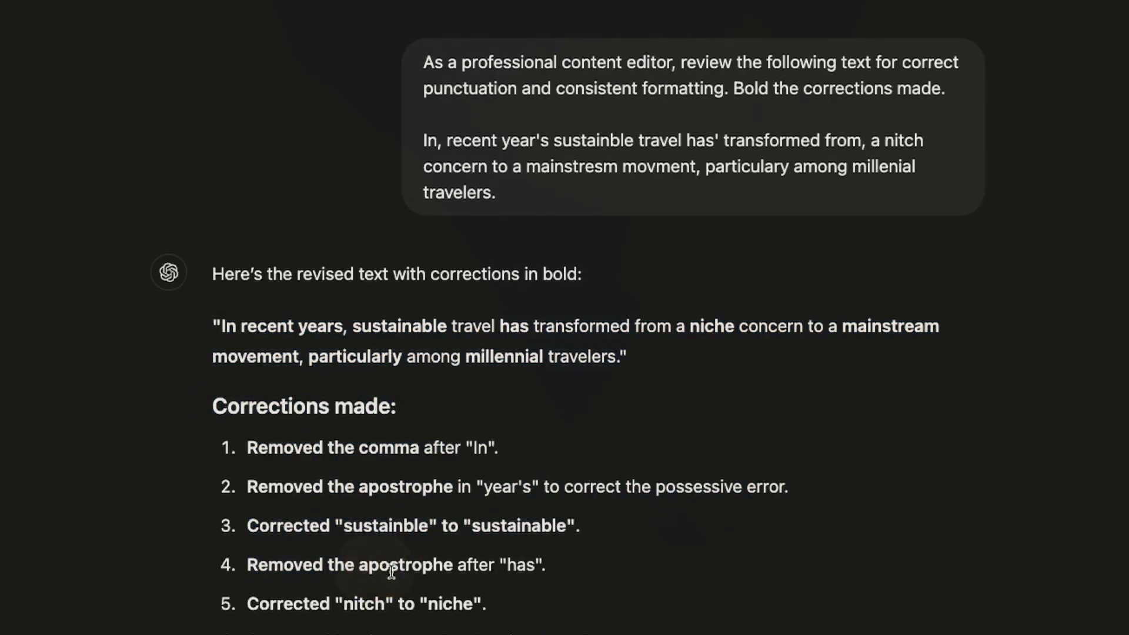
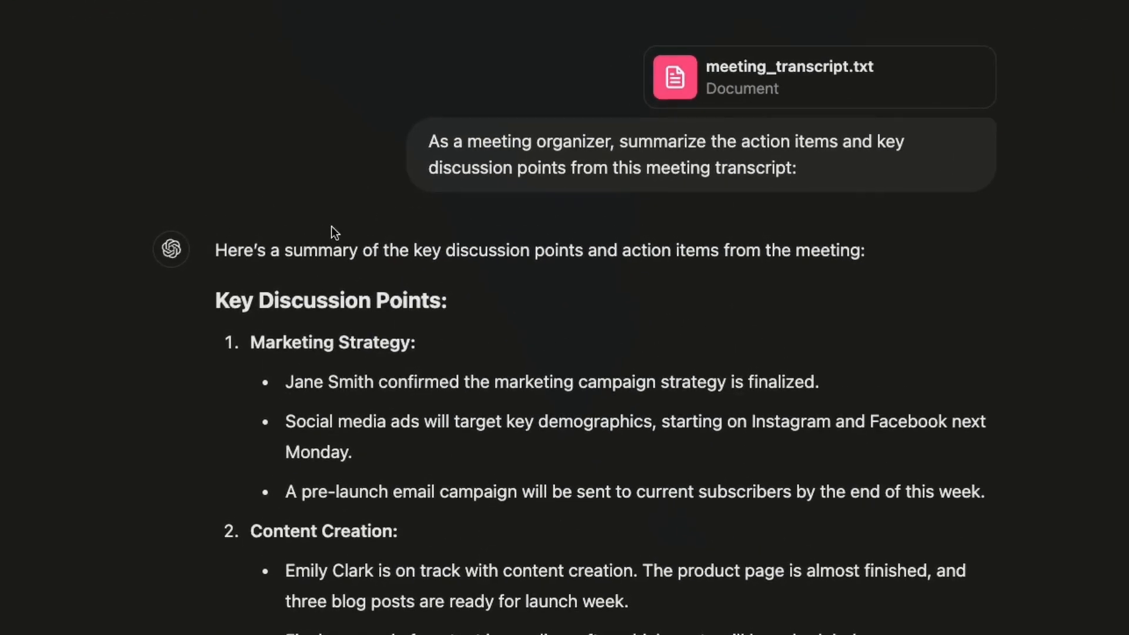
- Review the Key Discussion Points summarized from meeting_transcript.txt, highlighting part of the Marketing Strategy section
scroll(342, 287, down, 1)
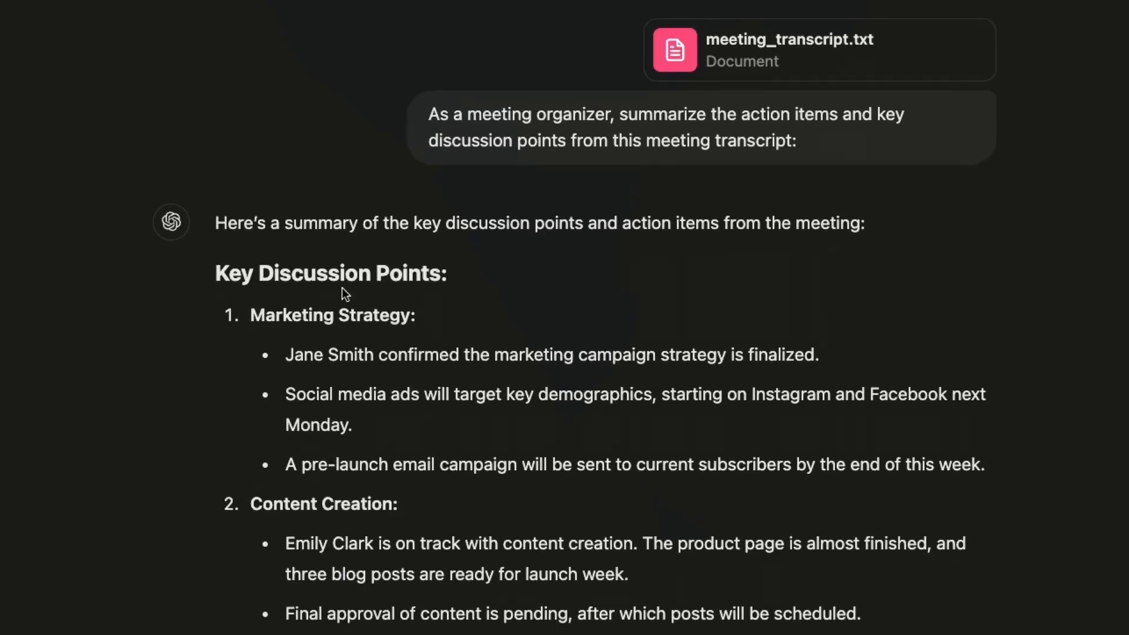
drag(374, 368, 472, 418)
click(452, 407)
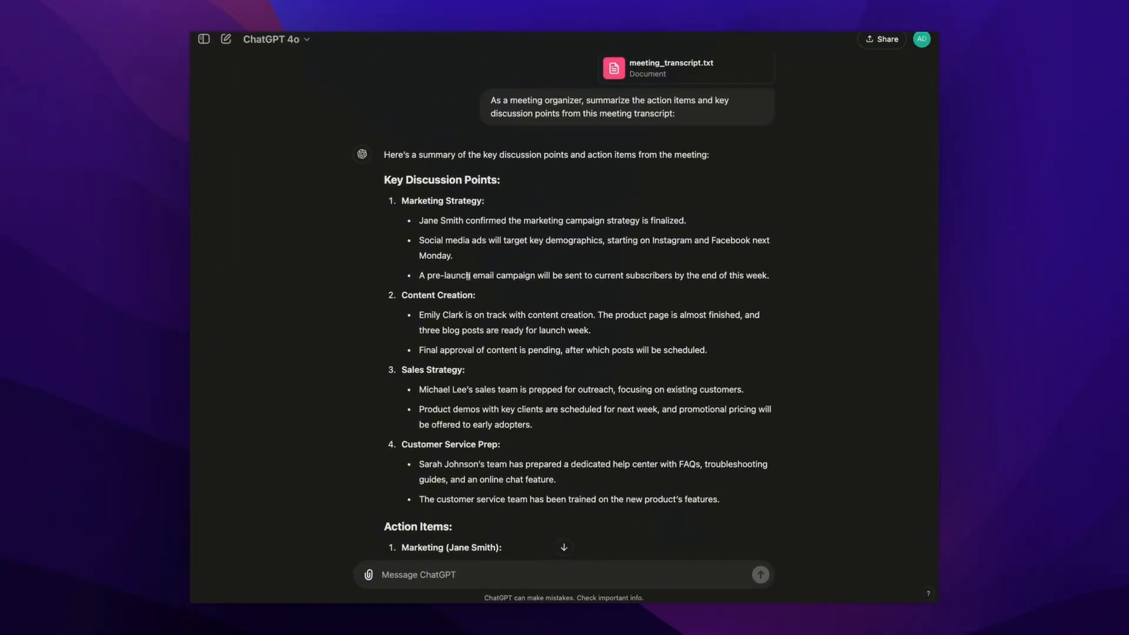
scroll(468, 276, down, 1)
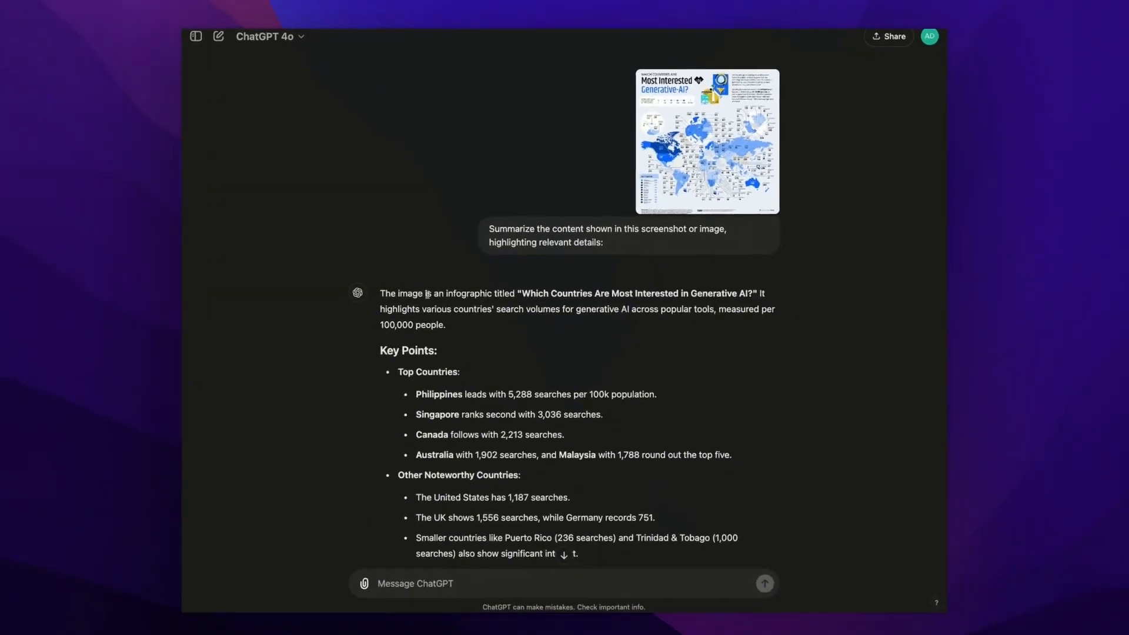
- Read through the Key Points summary of the infographic on countries most interested in generative AI
scroll(424, 297, down, 2)
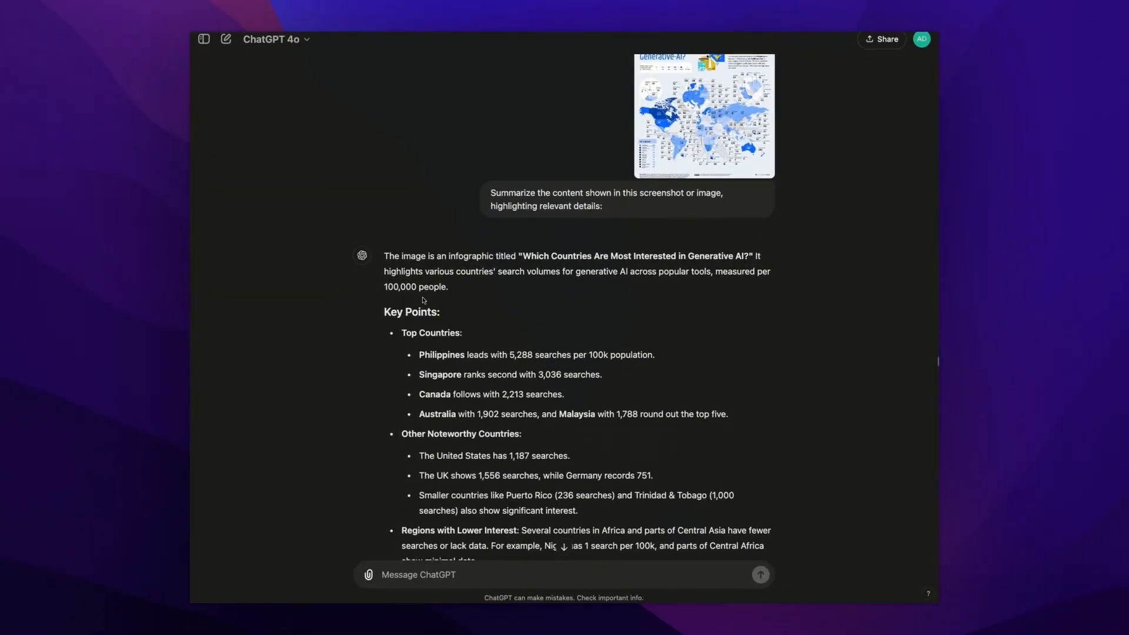
scroll(411, 303, down, 1)
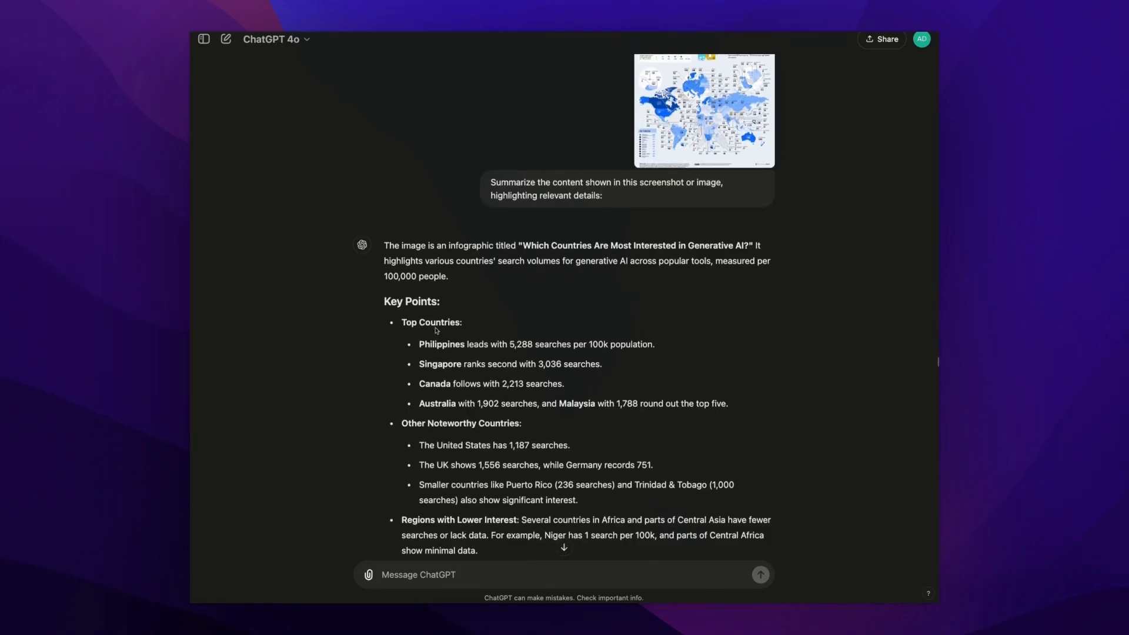
scroll(436, 330, down, 1)
scroll(440, 333, down, 3)
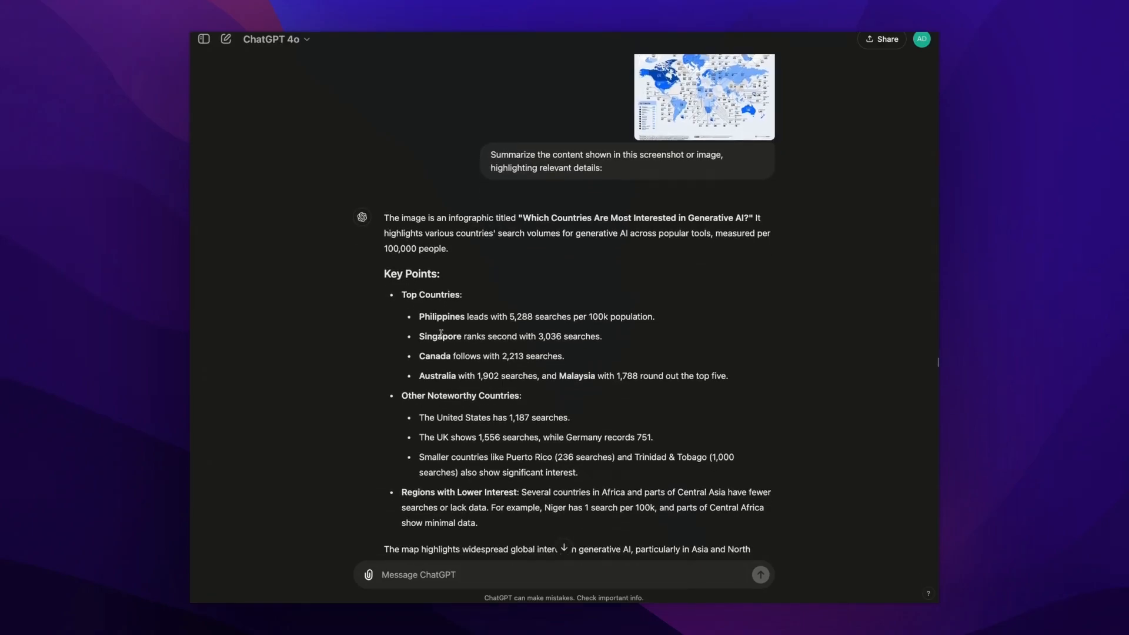
scroll(423, 342, down, 2)
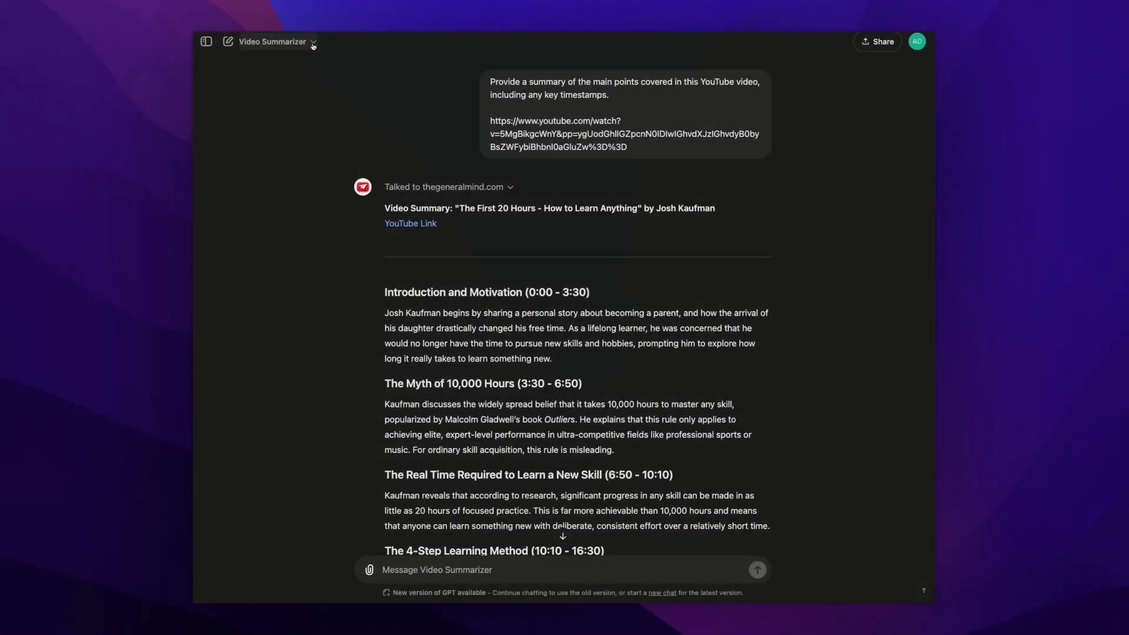
- Open the details of the Video Summarizer GPT and examine its description
click(313, 44)
click(292, 91)
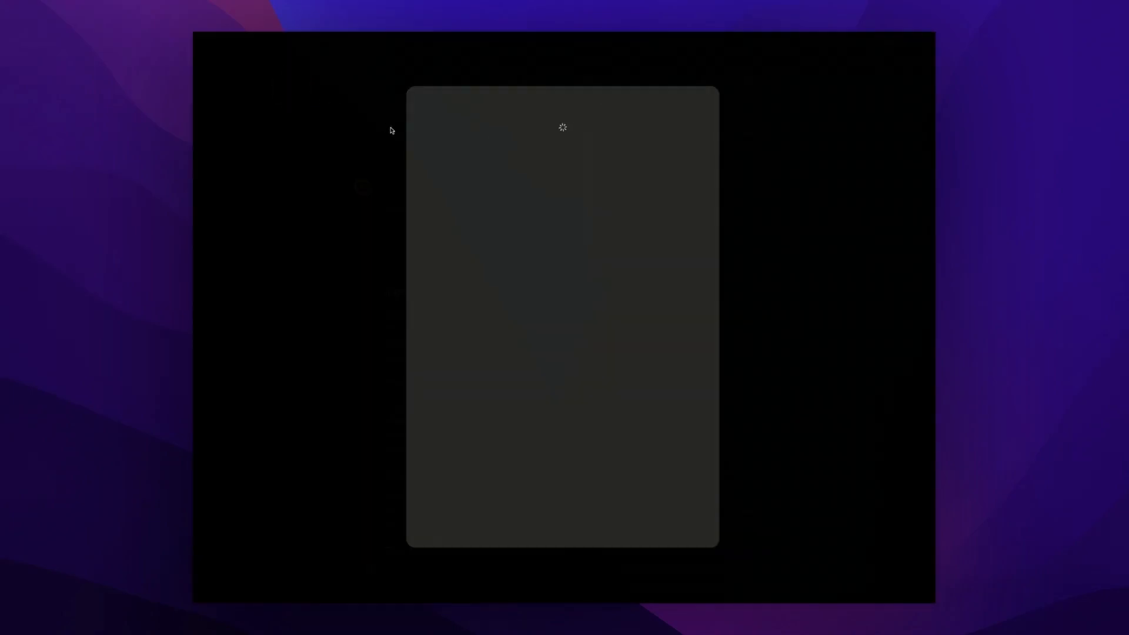
drag(641, 219, 671, 222)
scroll(671, 222, down, 1)
click(670, 223)
drag(471, 216, 488, 220)
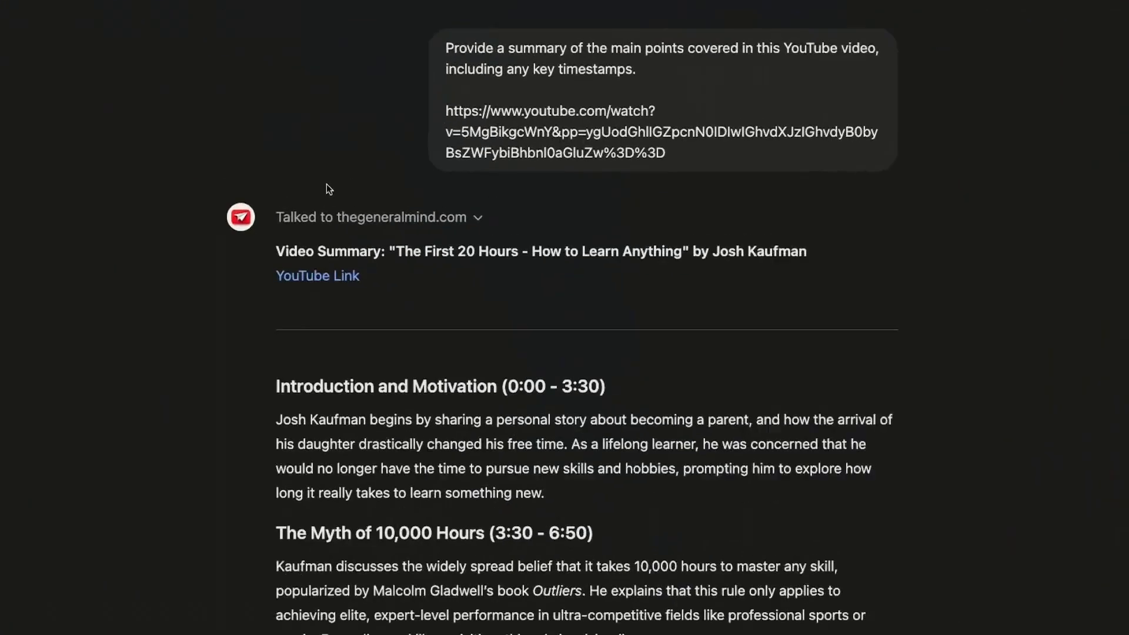
- Review the timestamped summary of "The First 20 Hours - How to Learn Anything", highlighting several section headings and texts
scroll(337, 326, down, 2)
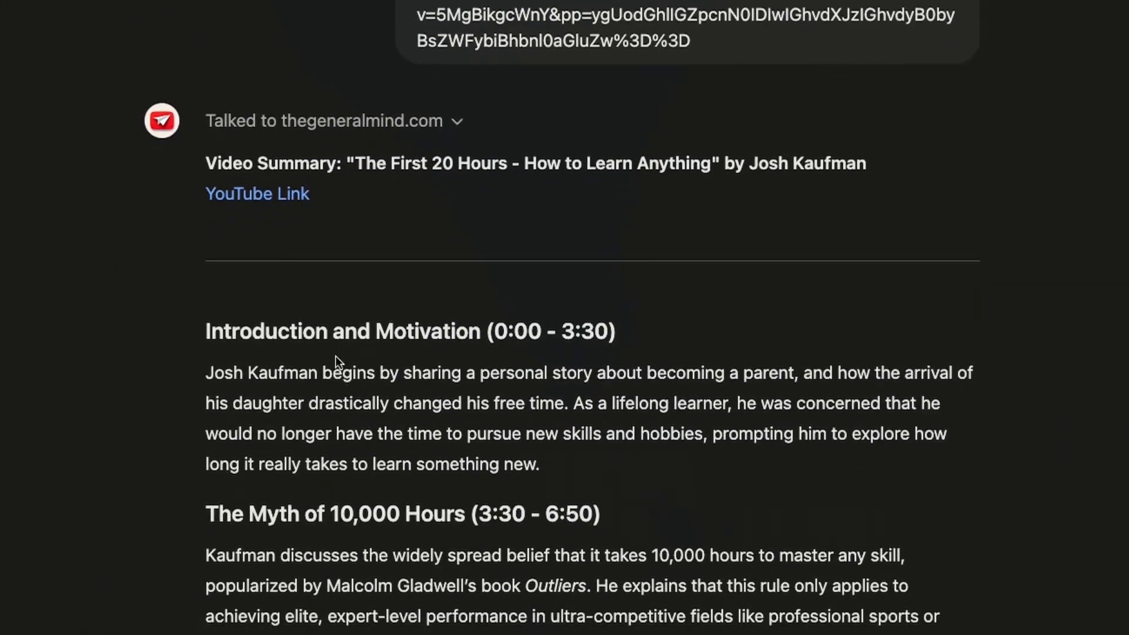
drag(334, 344, 403, 436)
click(413, 454)
scroll(435, 412, down, 2)
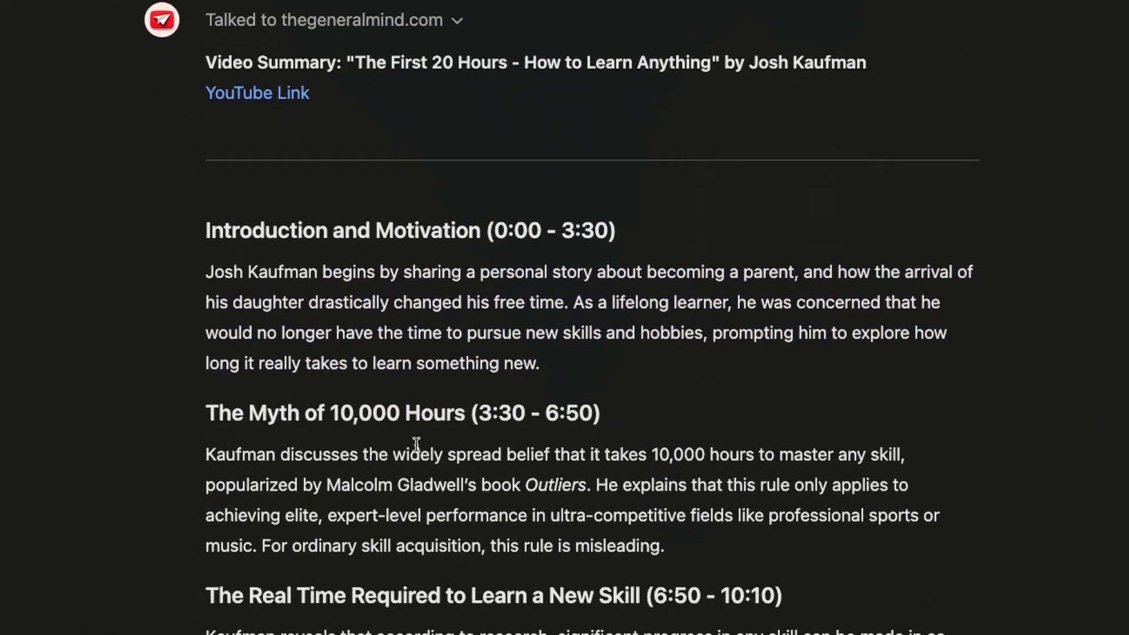
drag(450, 368, 520, 427)
drag(667, 537, 716, 578)
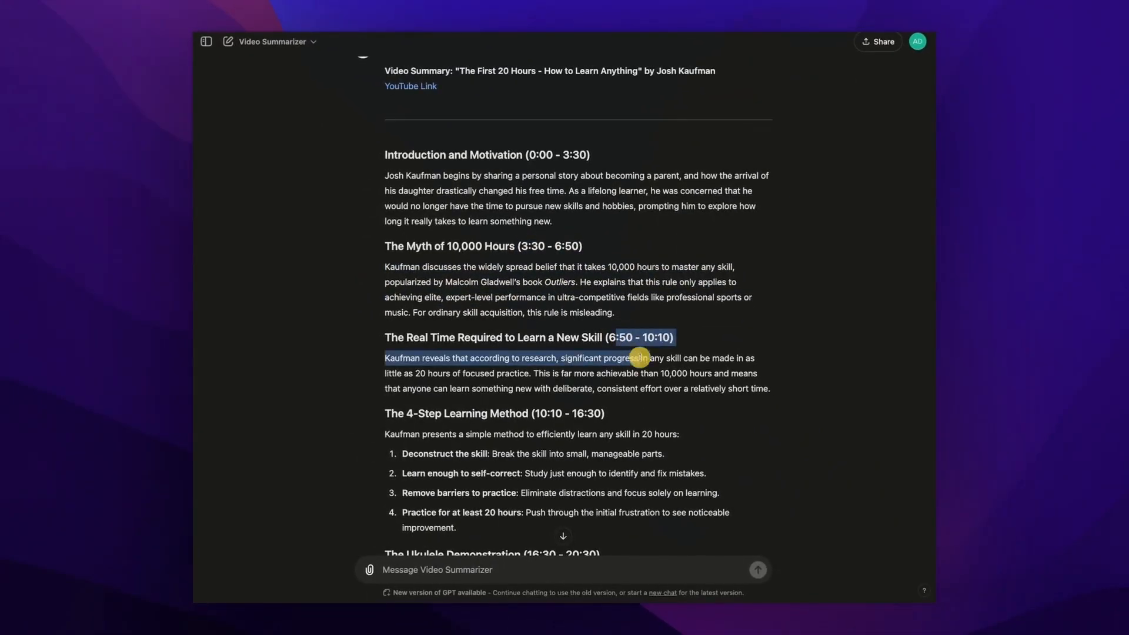
scroll(558, 386, down, 3)
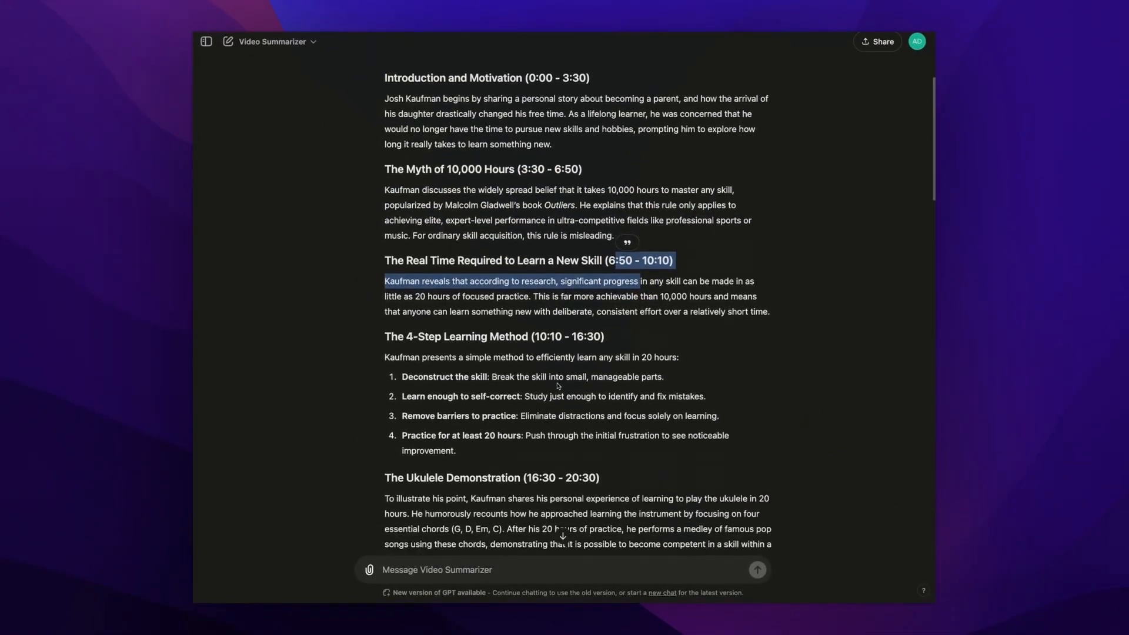
scroll(558, 386, down, 2)
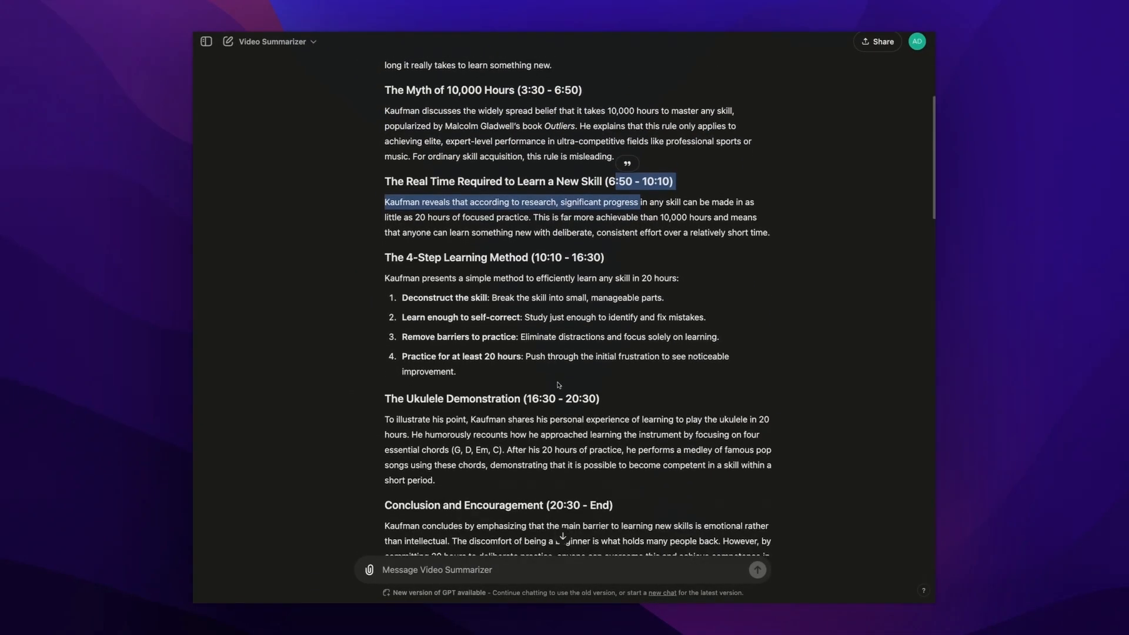
scroll(558, 382, down, 1)
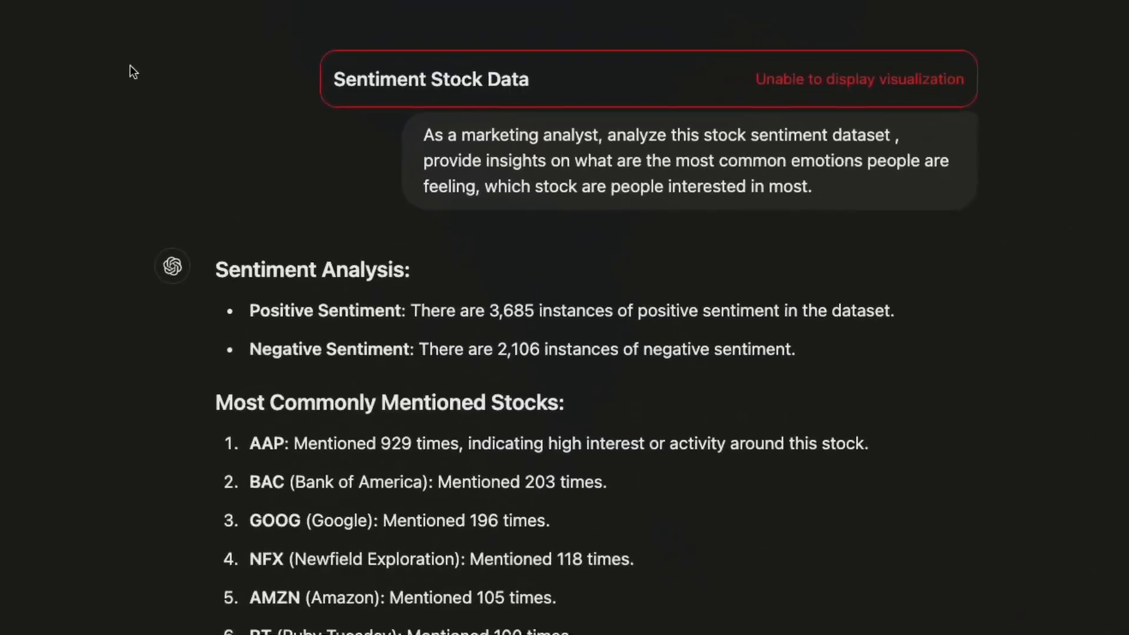
- Review the stock sentiment dataset prompt and highlight the positive and negative sentiment lines in its Sentiment Analysis
scroll(187, 109, down, 1)
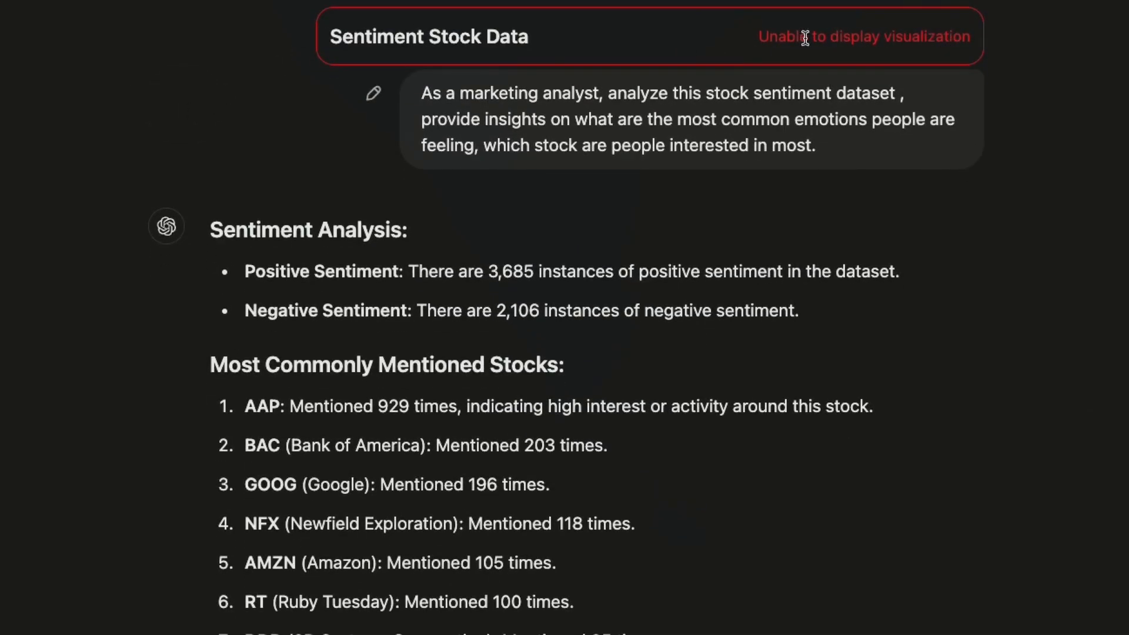
scroll(232, 199, down, 1)
scroll(233, 197, up, 1)
scroll(224, 225, down, 1)
scroll(224, 218, down, 1)
drag(417, 215, 607, 258)
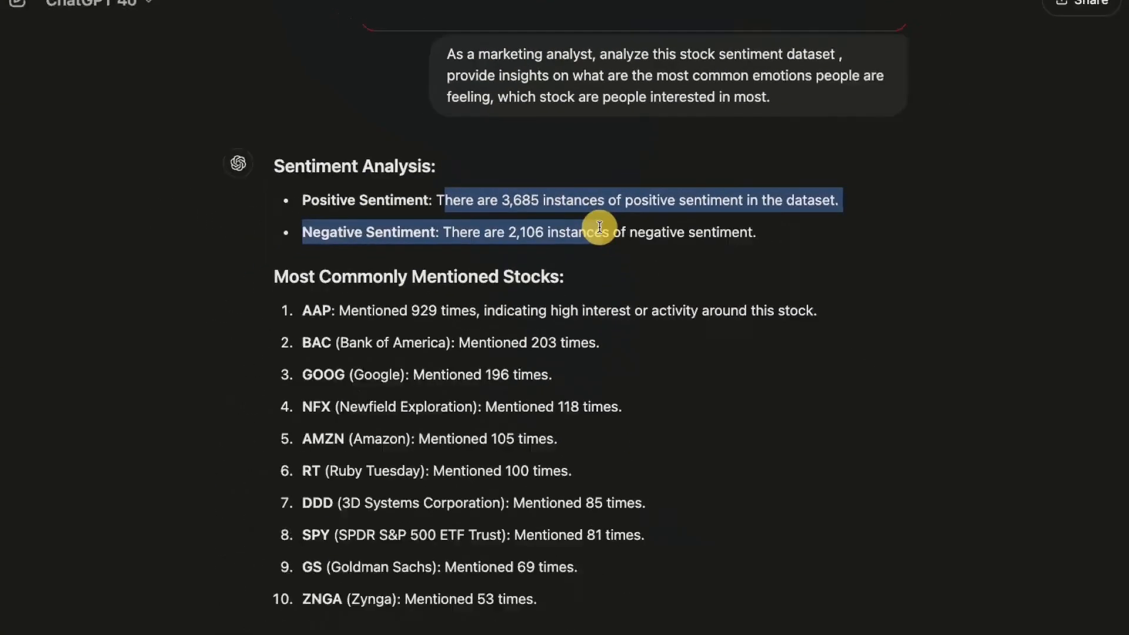
click(588, 259)
- Highlight the Most Commonly Mentioned Stocks list and examine the Insights section below it
scroll(340, 336, down, 1)
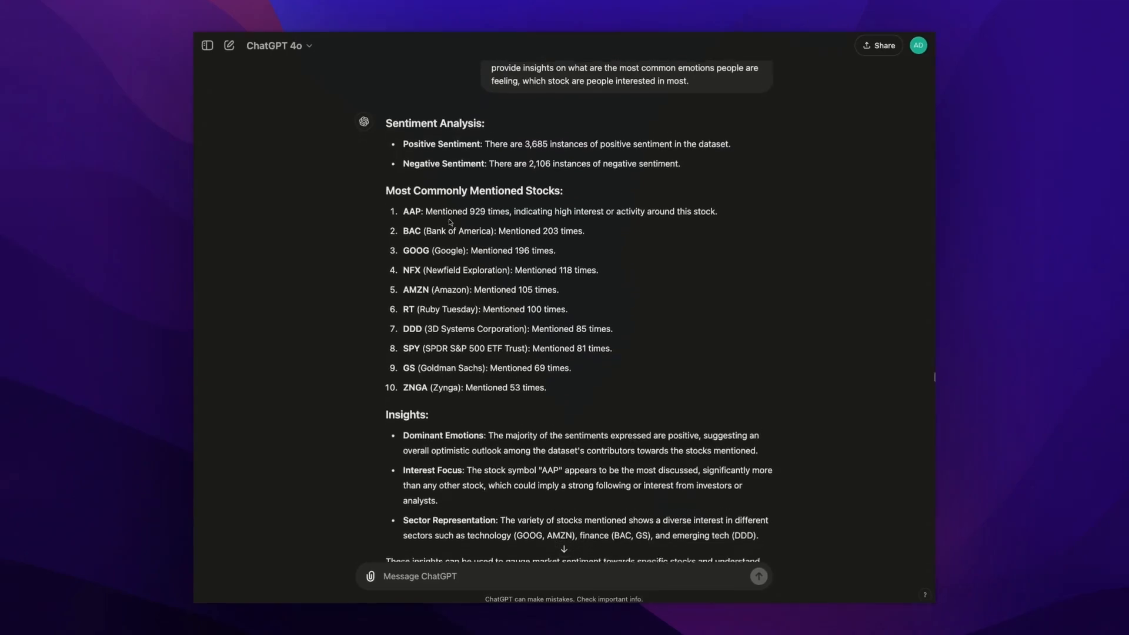
scroll(451, 222, up, 1)
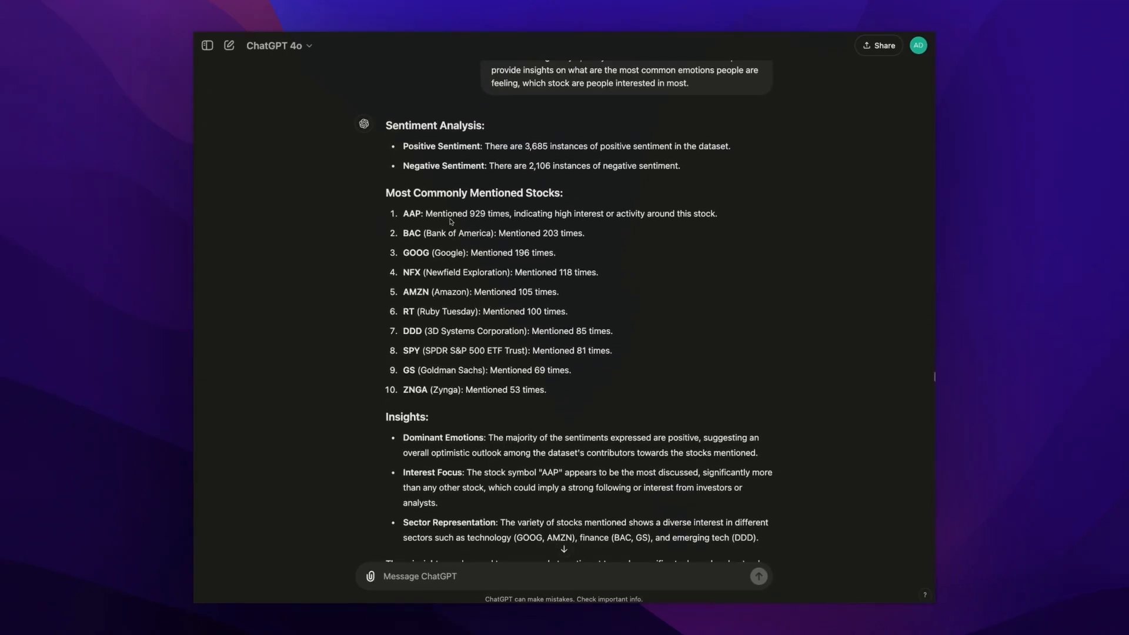
scroll(460, 214, down, 1)
scroll(459, 217, up, 1)
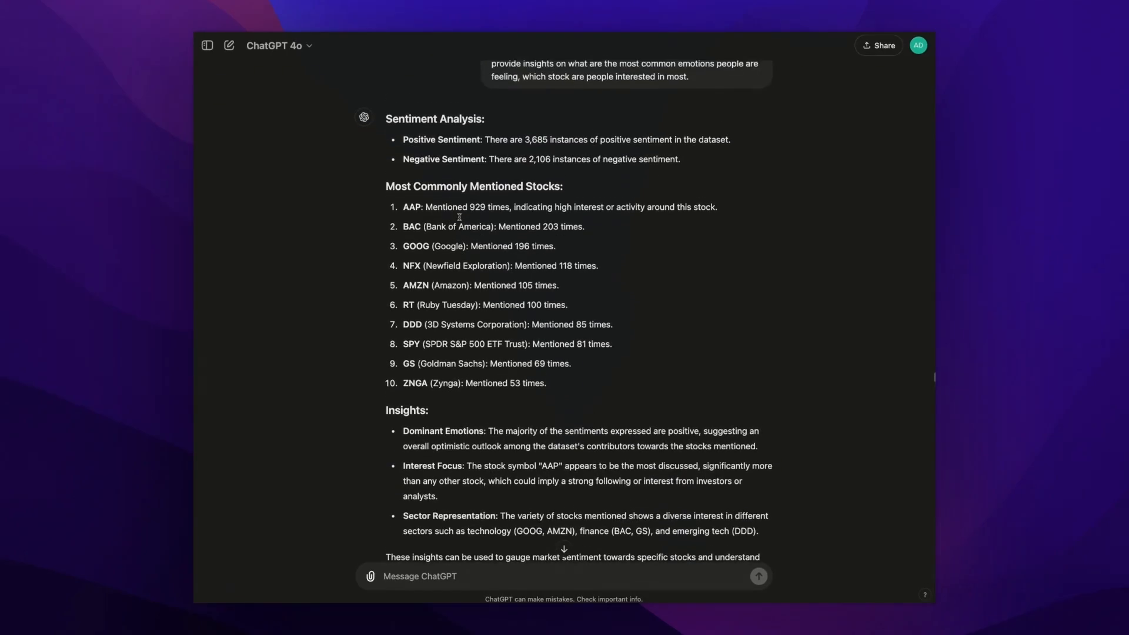
drag(405, 205, 580, 355)
click(580, 357)
scroll(570, 383, down, 1)
scroll(569, 382, down, 2)
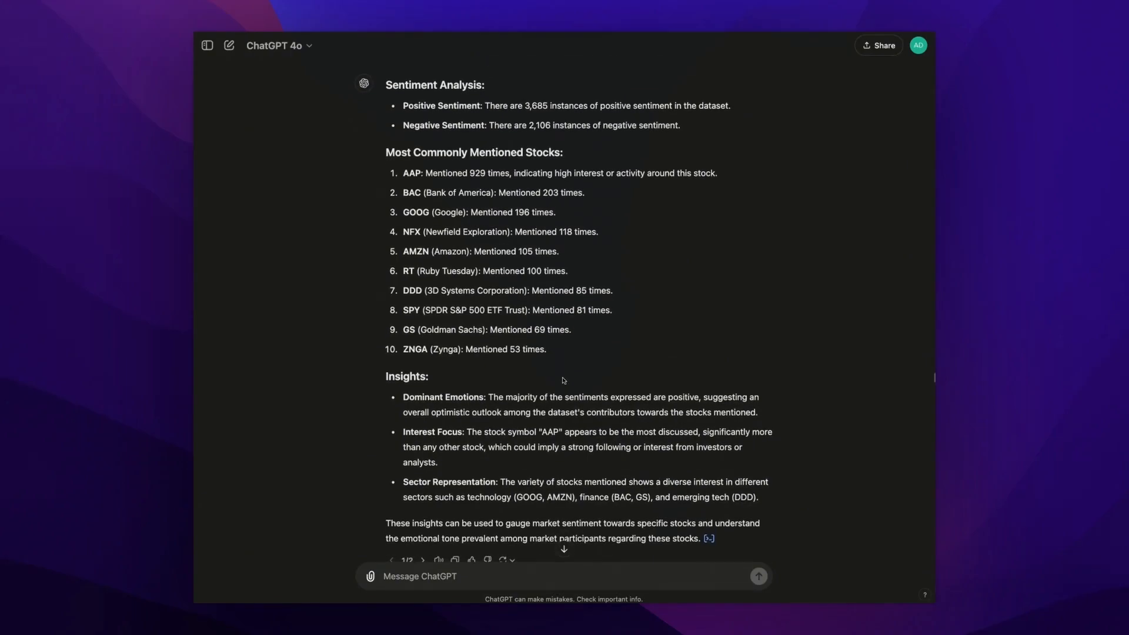